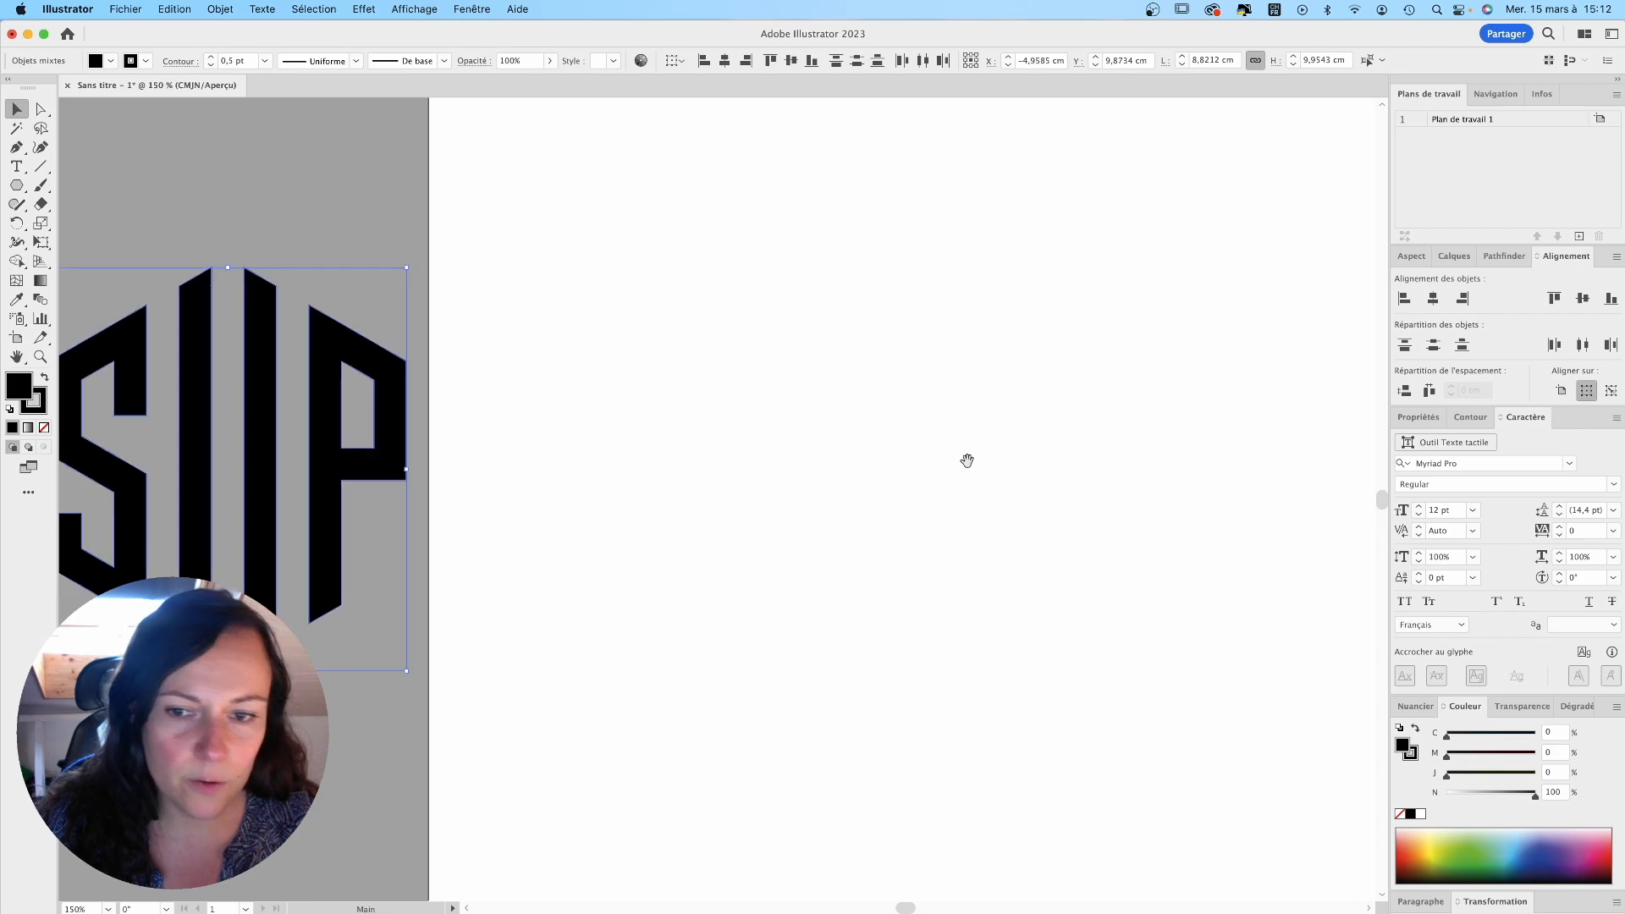
Step: Bring the empty artboard area into view and activate the Line Segment tool
{"action": "scroll", "coordinate": [552, 468], "scroll_direction": "left", "scroll_amount": 3}
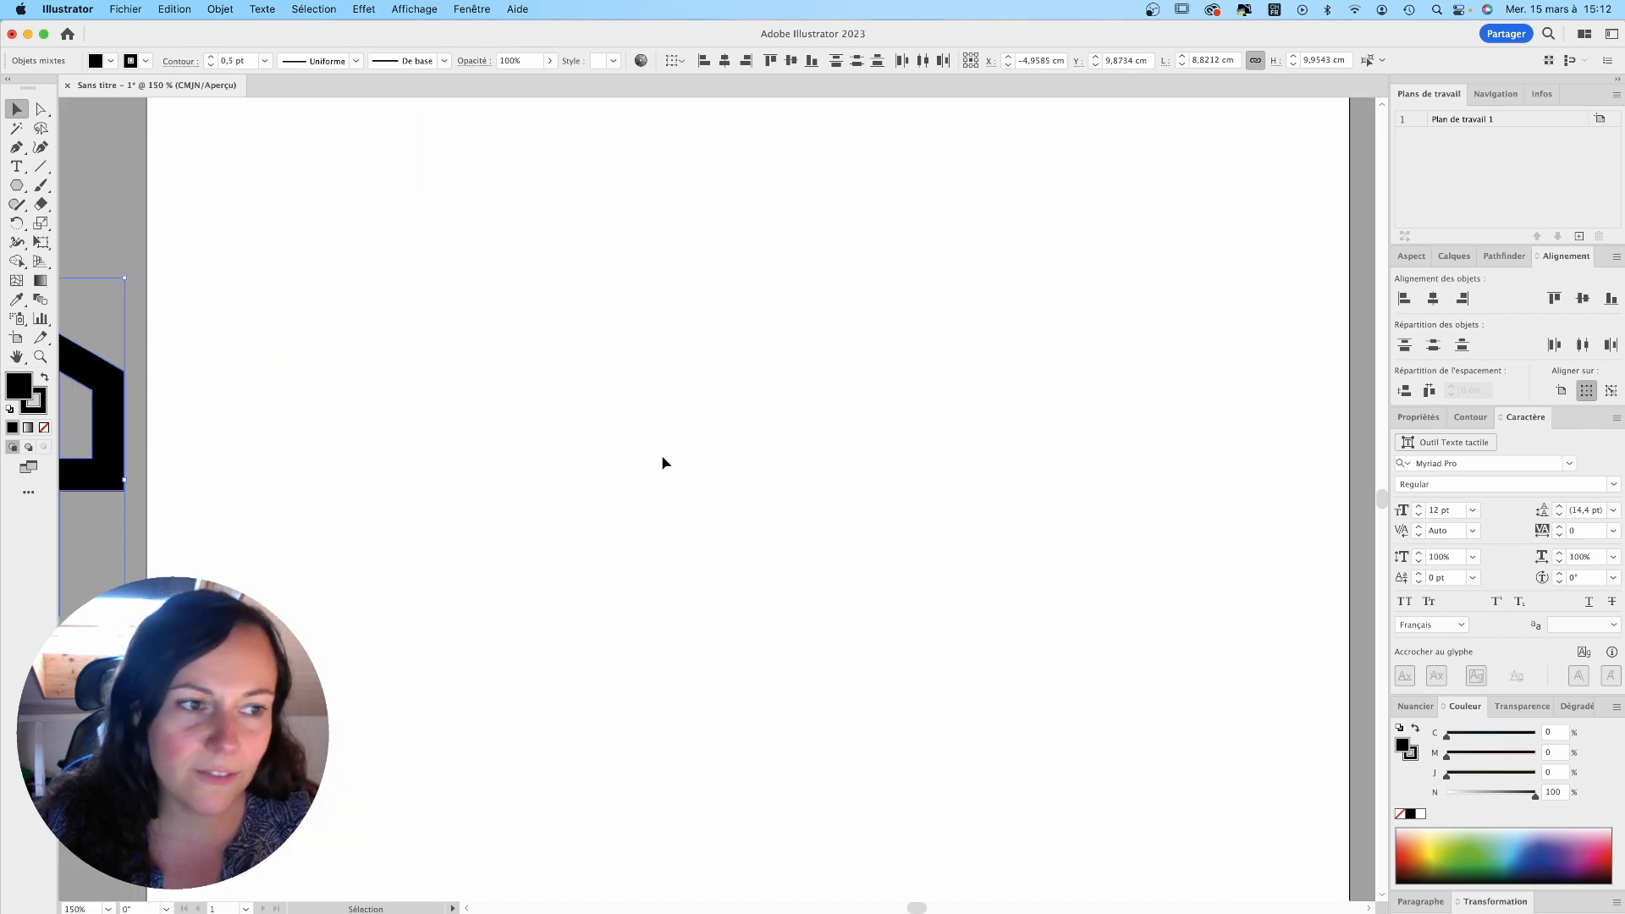
{"action": "left_click", "coordinate": [41, 167]}
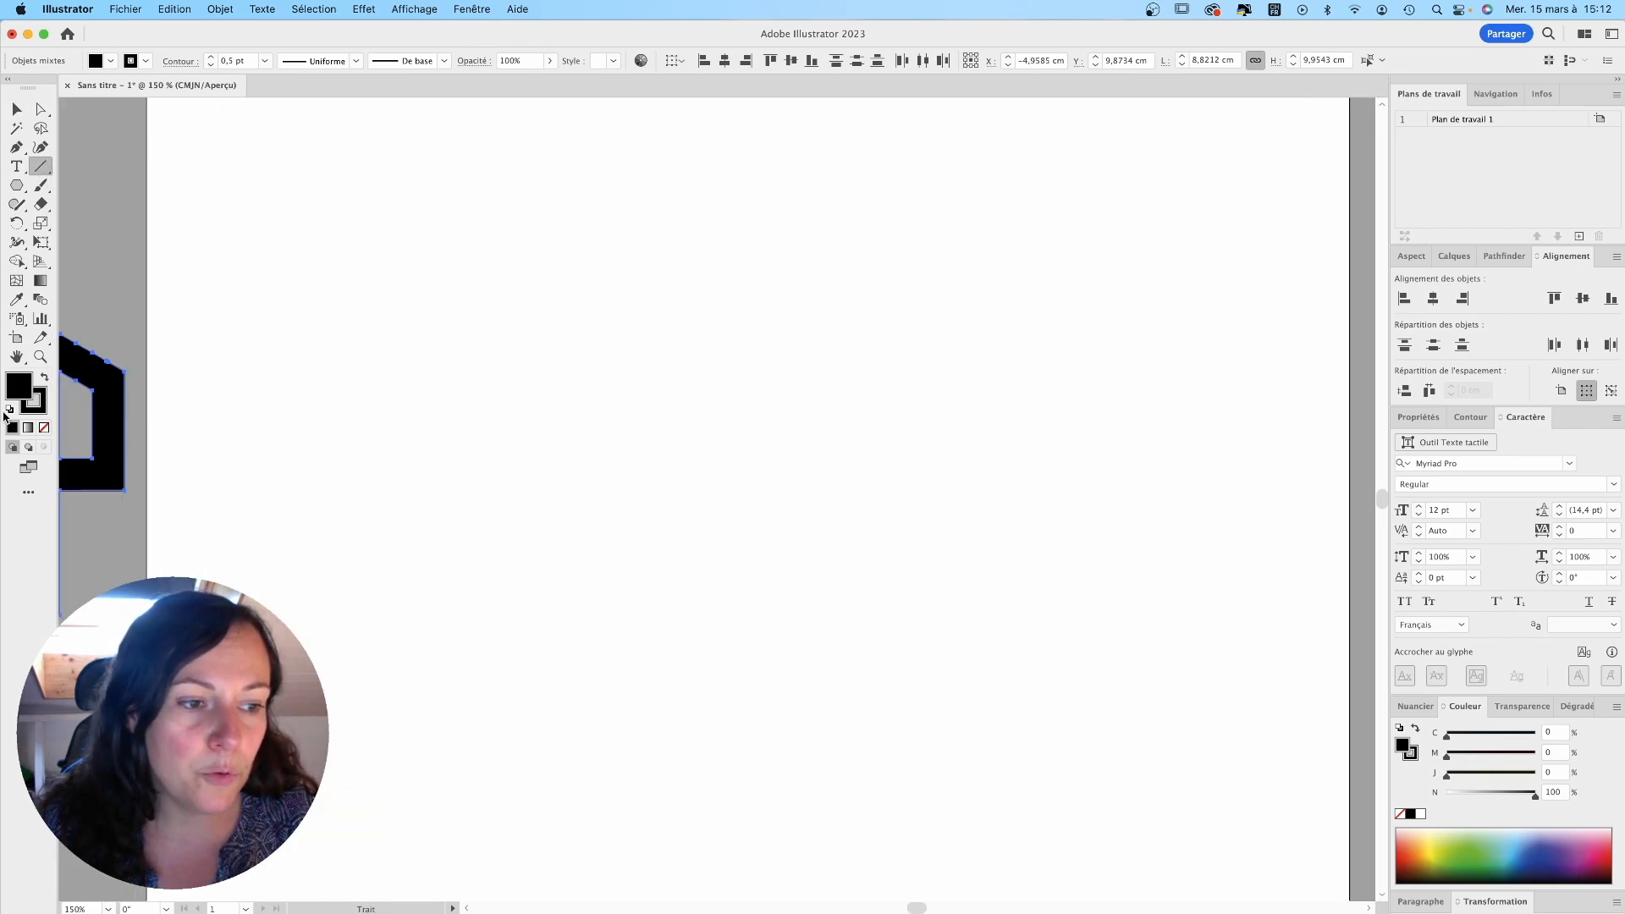
{"action": "left_click", "coordinate": [43, 398]}
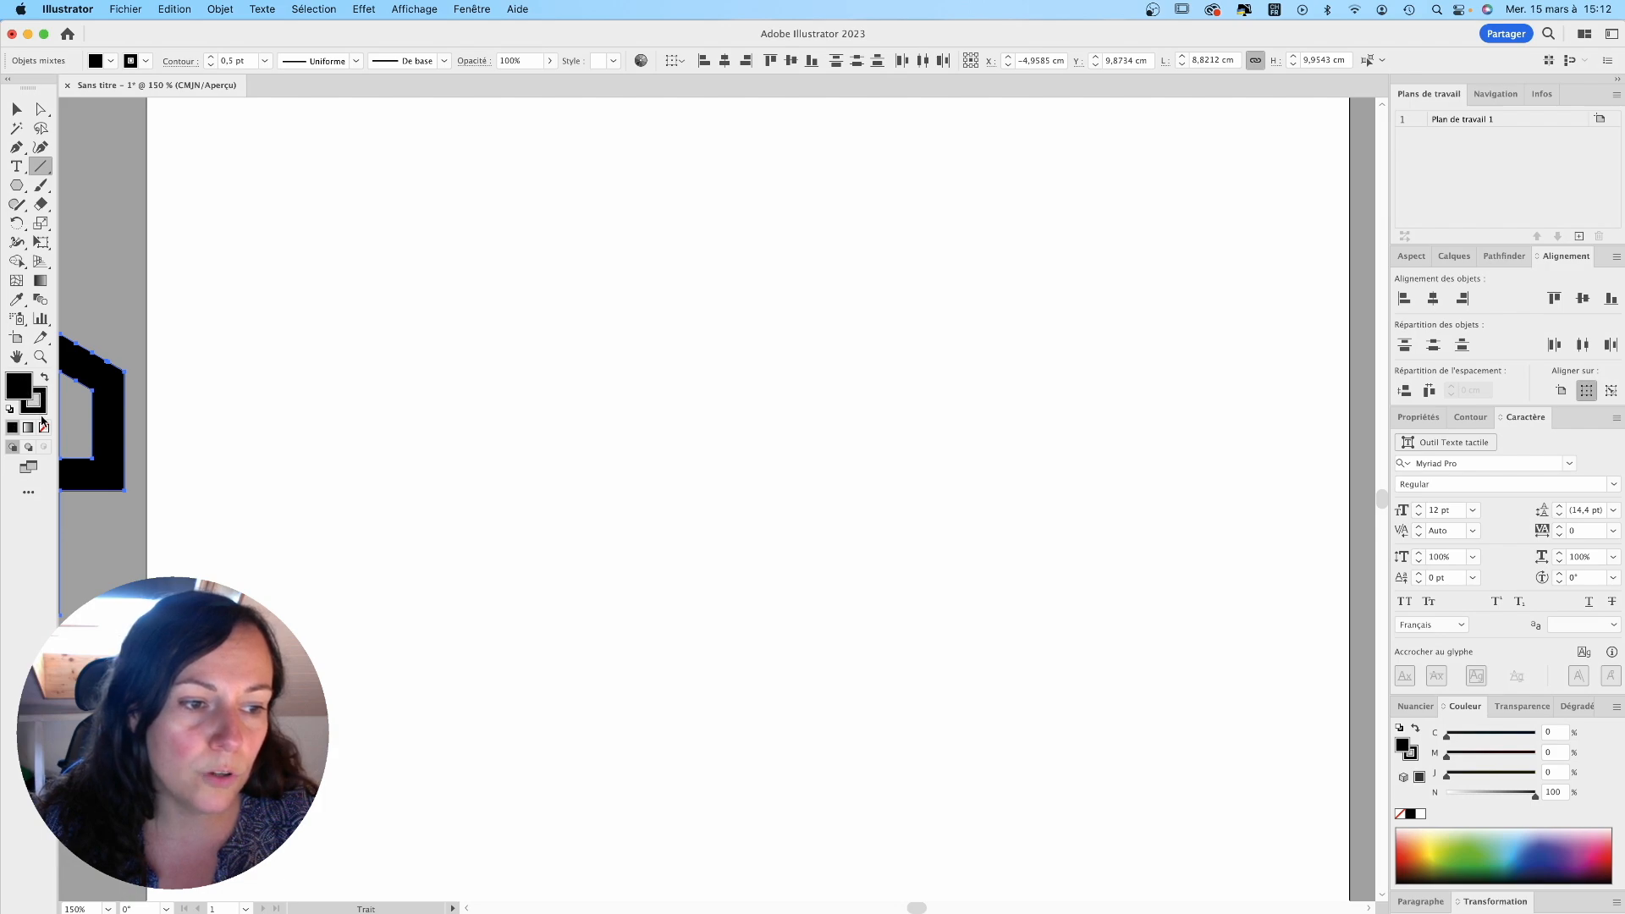
{"action": "left_click", "coordinate": [45, 429]}
{"action": "left_click", "coordinate": [42, 402]}
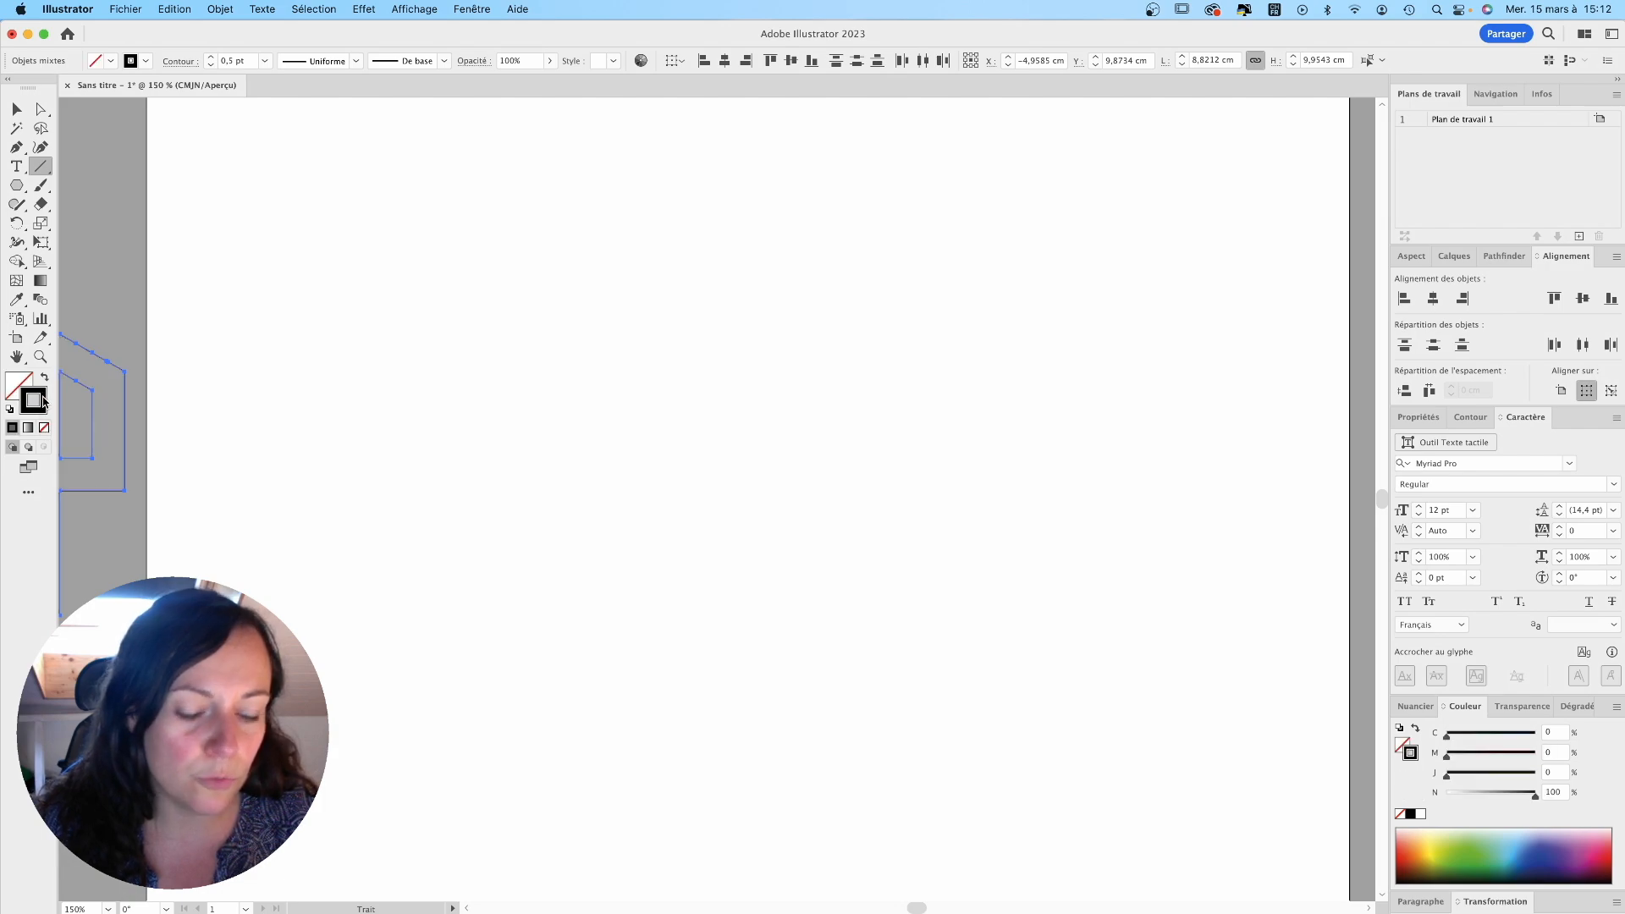
{"action": "key", "text": "super+z"}
Step: Deselect the existing lettering and draw a vertical line about 11.7 cm long with no fill and a 0.5 pt black stroke
{"action": "left_click", "coordinate": [190, 331], "text": "super"}
{"action": "left_click", "coordinate": [29, 382]}
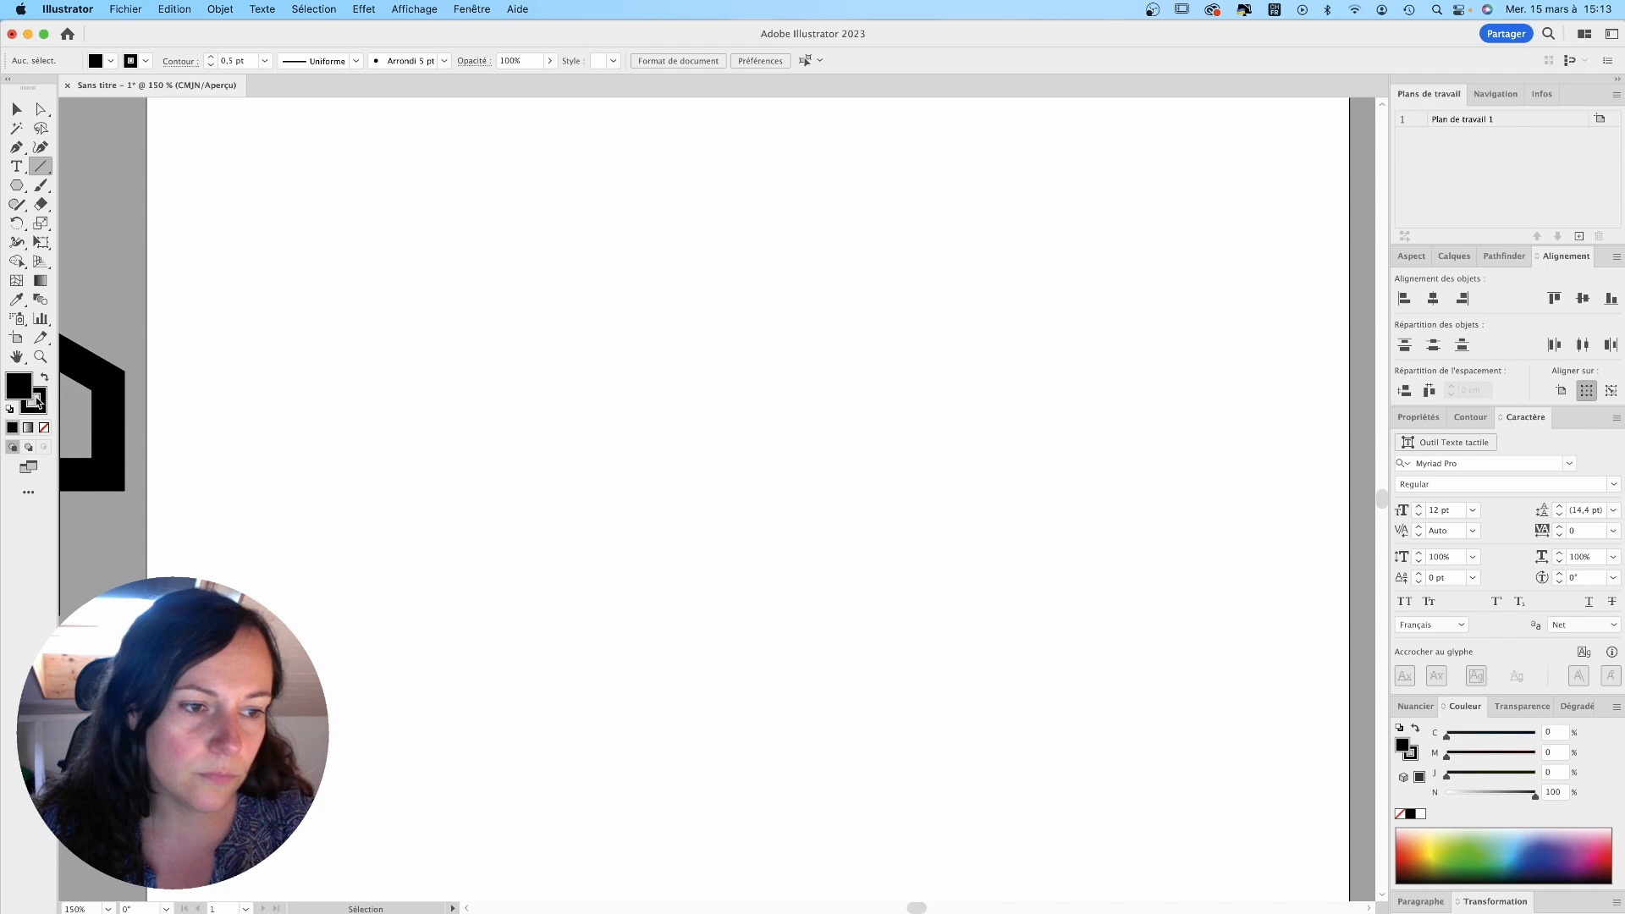
{"action": "left_click", "coordinate": [44, 428]}
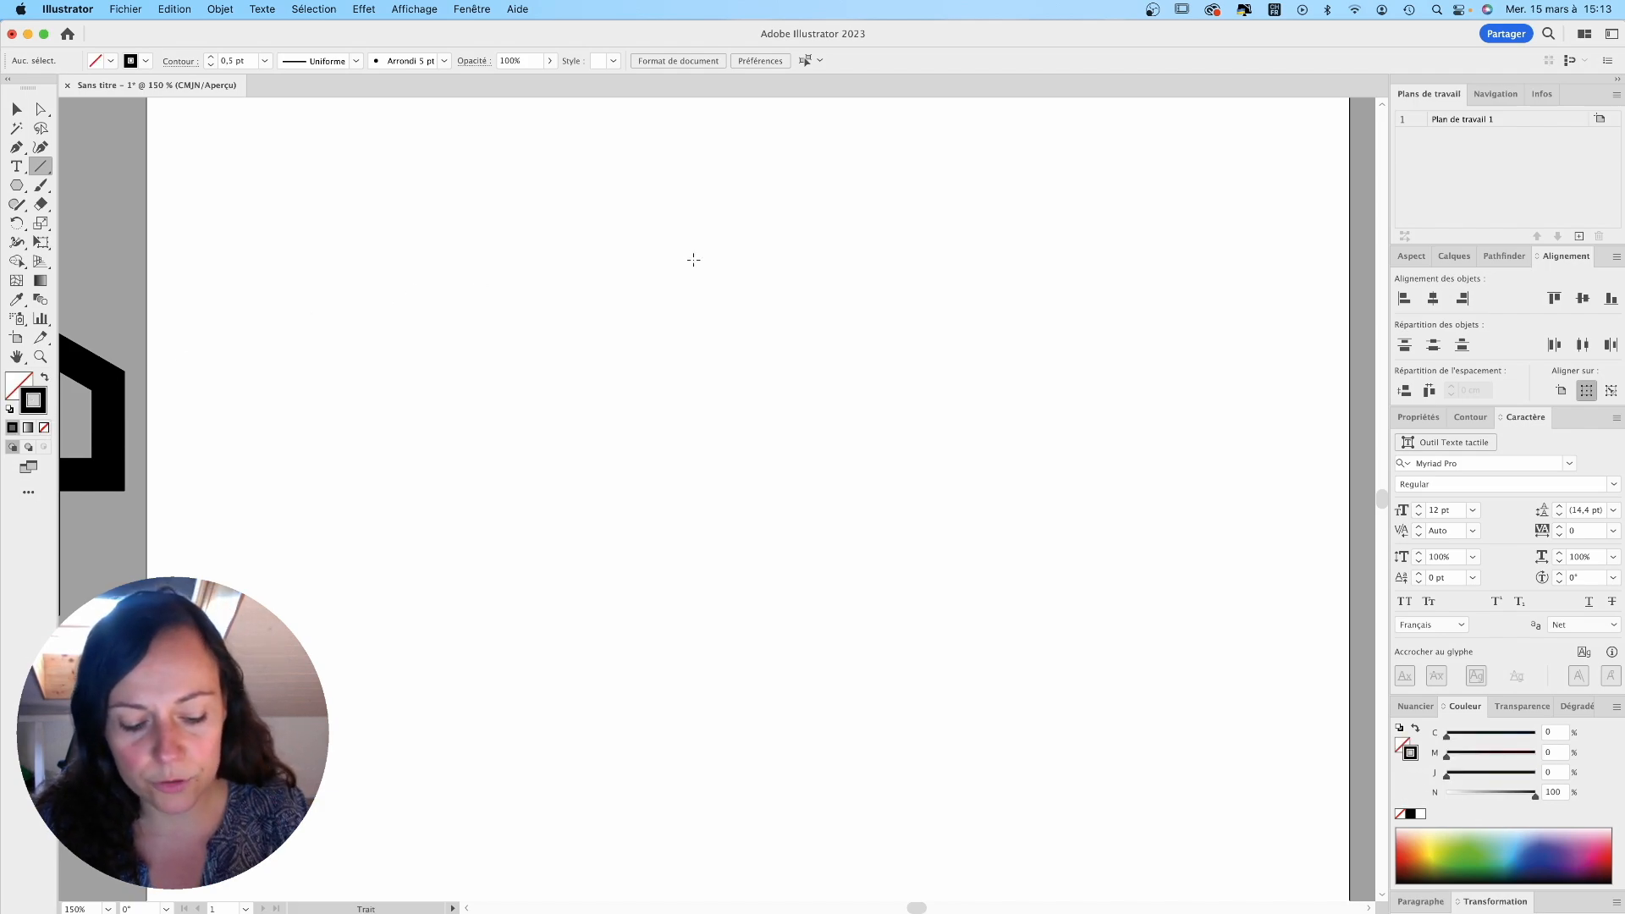
{"action": "left_click_drag", "start_coordinate": [537, 183], "coordinate": [536, 656]}
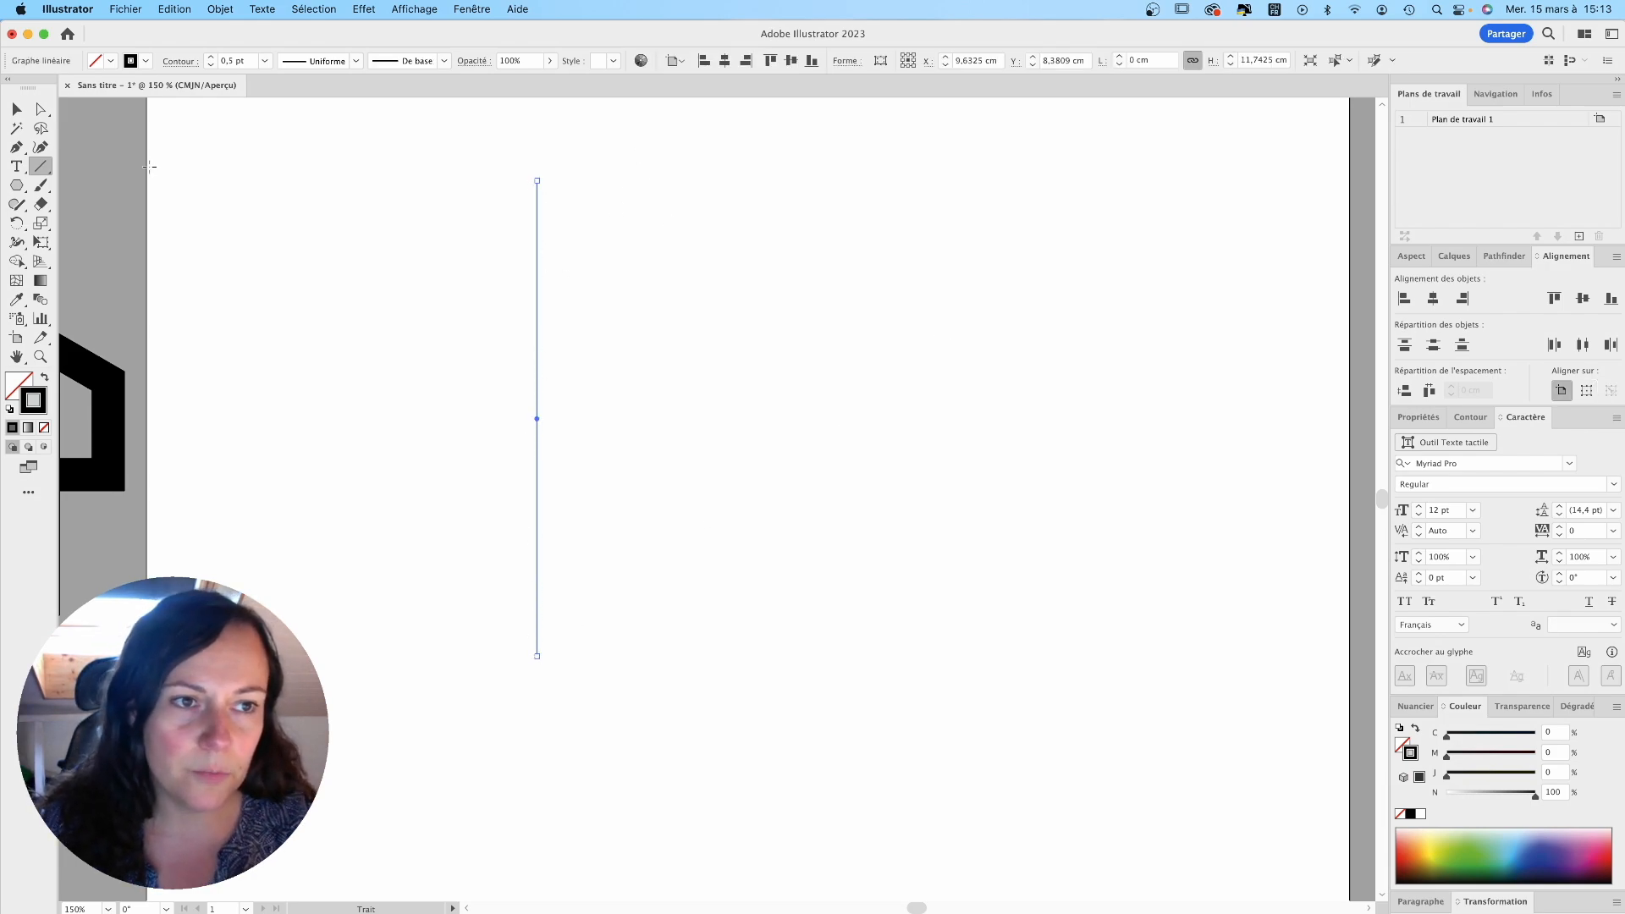
Step: Copy the vertical line sideways by about 0.74 cm and repeat the transformation until there are 12 evenly spaced lines
{"action": "left_click", "coordinate": [16, 108]}
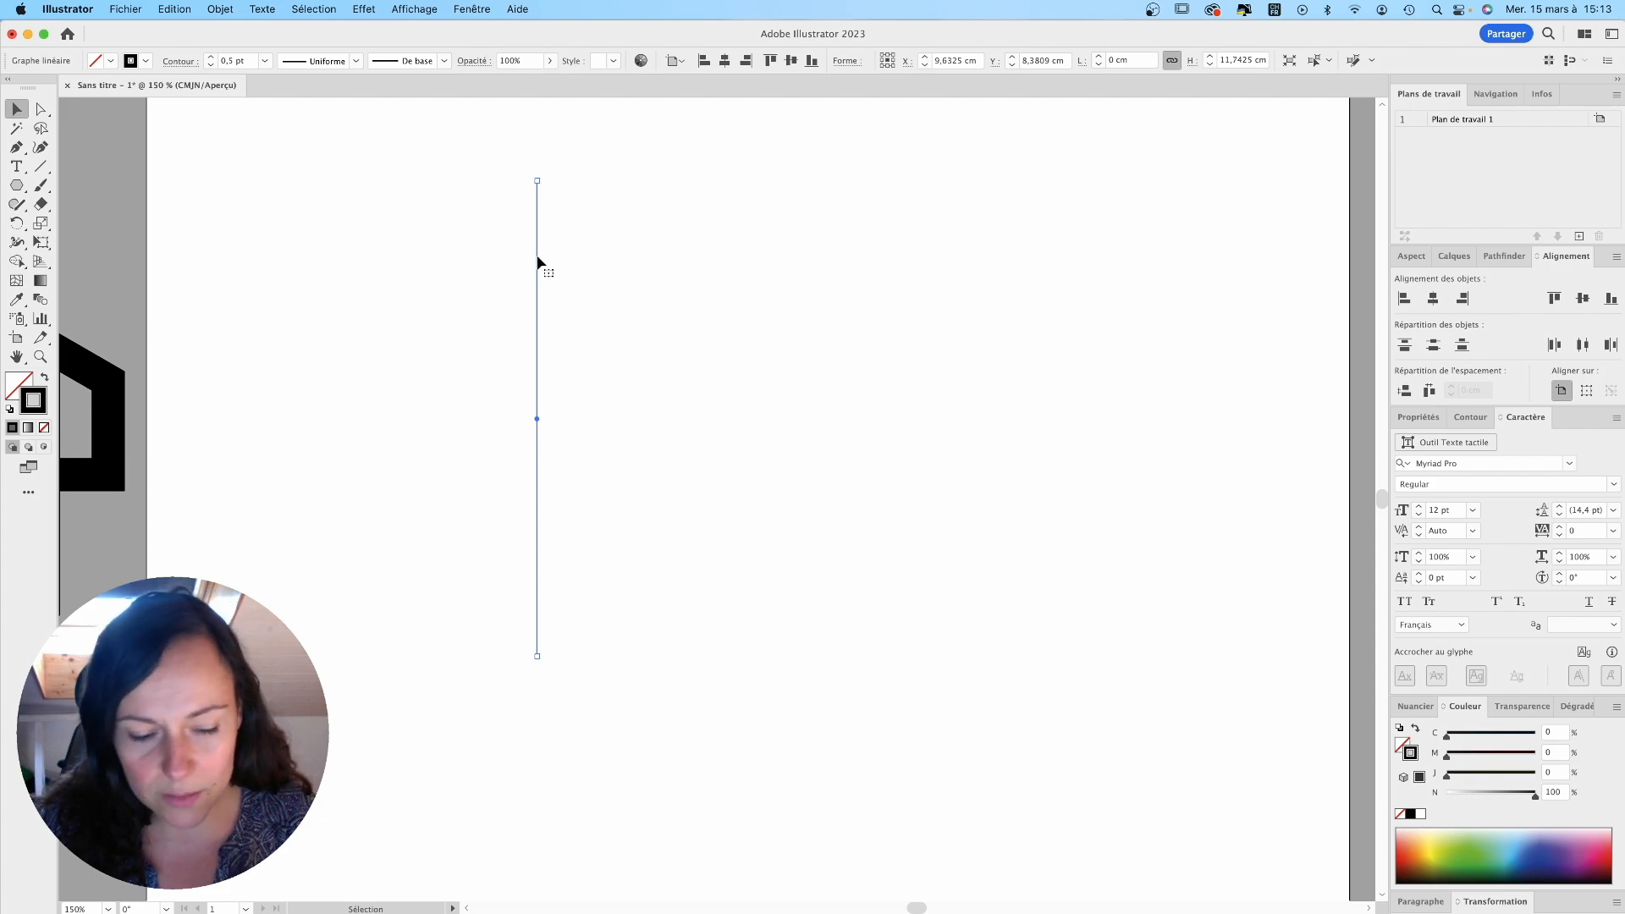
{"action": "mouse_move", "coordinate": [540, 263]}
{"action": "left_mouse_down"}
{"action": "mouse_move", "coordinate": [580, 262]}
{"action": "mouse_move", "coordinate": [568, 266]}
{"action": "left_mouse_up"}
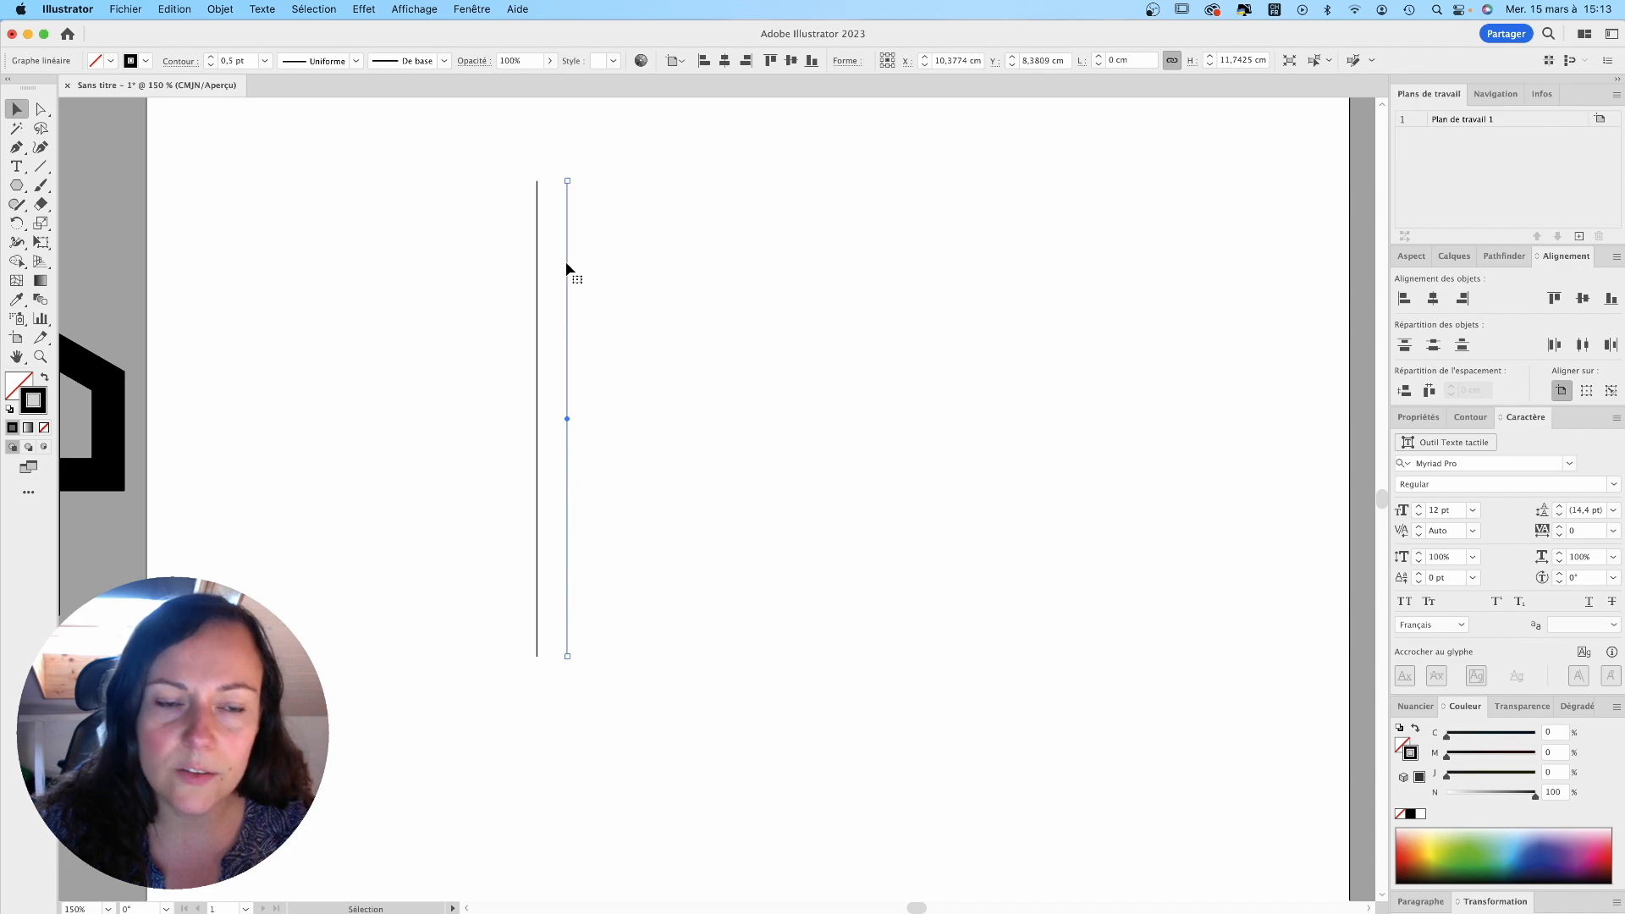
{"action": "key", "text": "super+d"}
{"action": "key", "text": "super+d"}
{"action": "key", "text": "super+d"}
{"action": "key", "text": "super+d"}
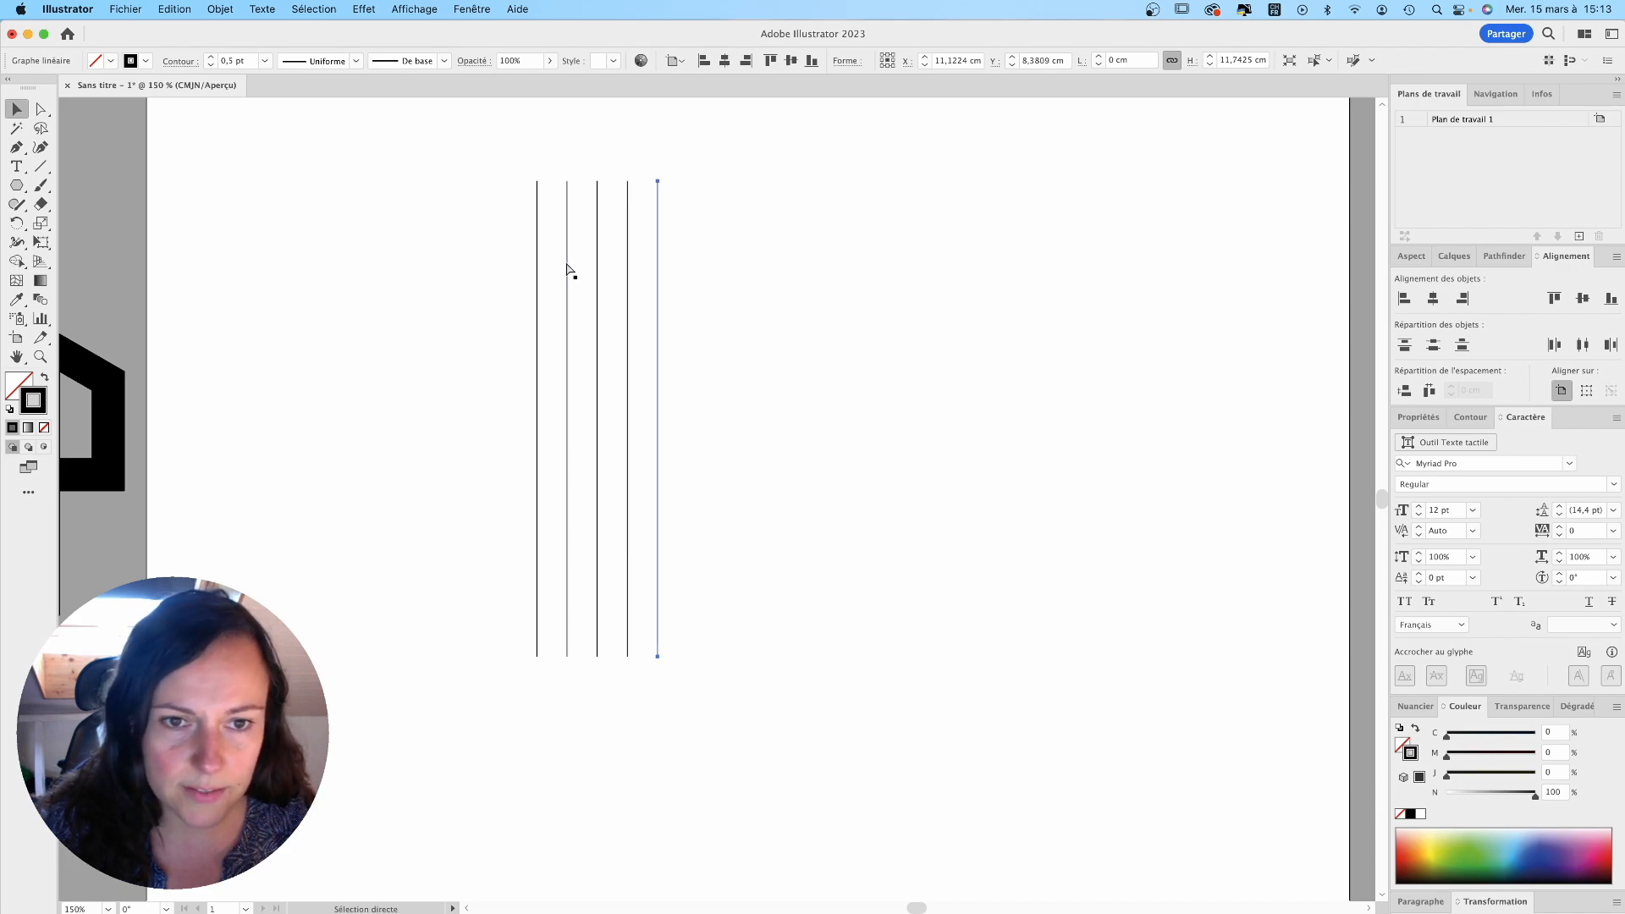
{"action": "key", "text": "super+d"}
{"action": "key", "text": "super+d"}
{"action": "key", "text": "super+d"}
{"action": "key", "text": "super+d"}
{"action": "key", "text": "super+d"}
{"action": "key", "text": "super+d"}
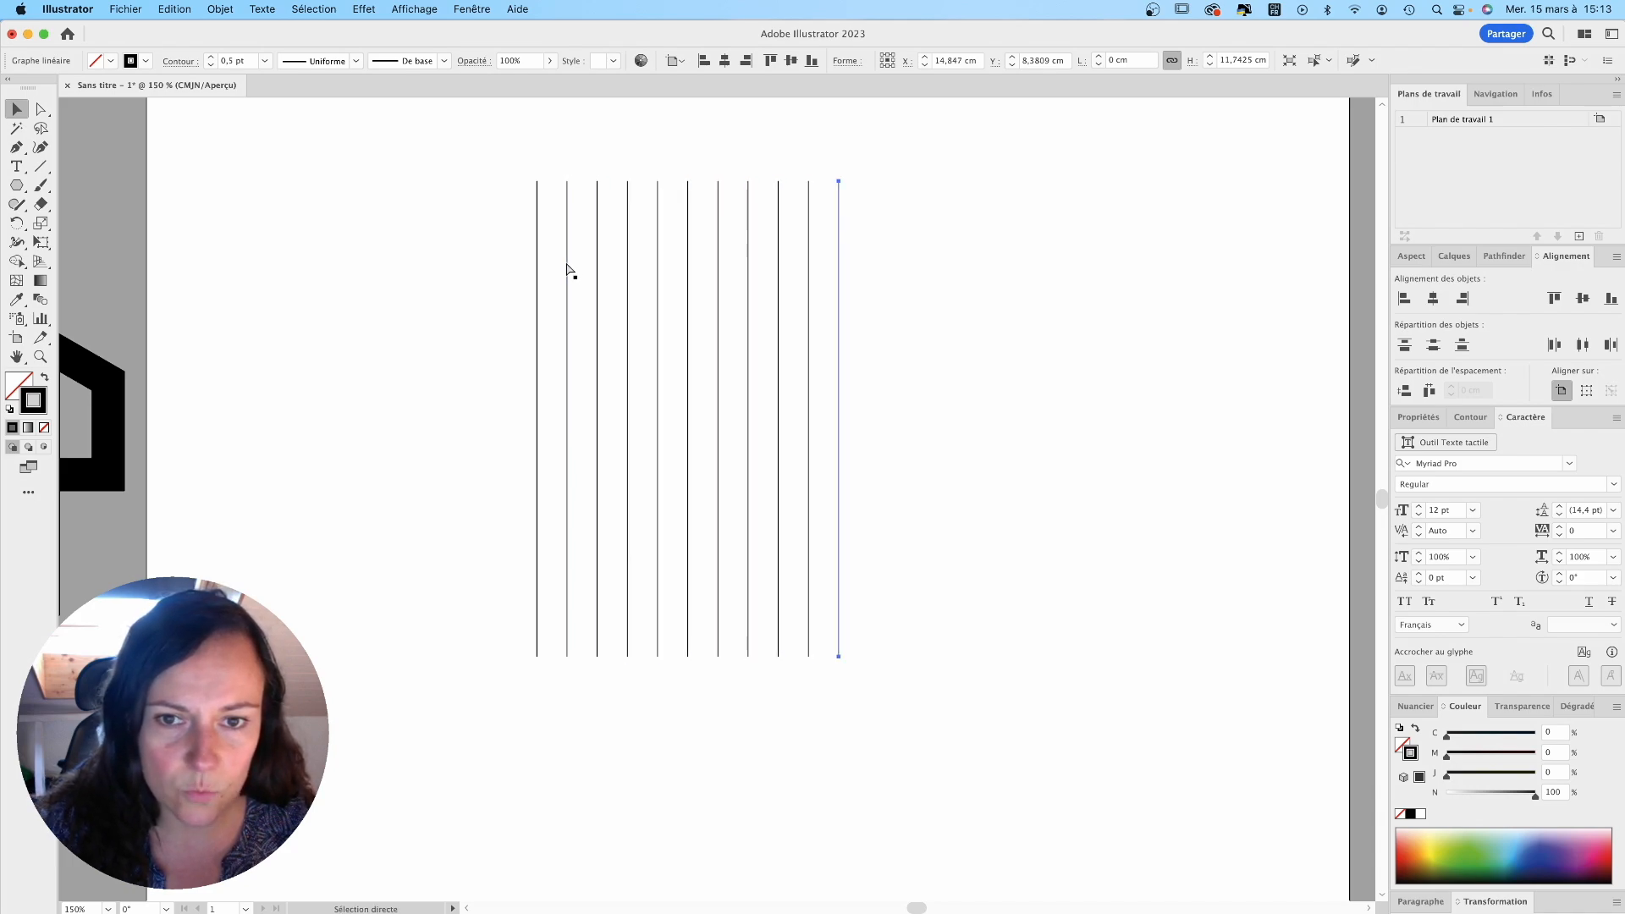
Step: Paste a copy of all the vertical lines in front and rotate it 90° to form a square grid
{"action": "scroll", "coordinate": [635, 292], "scroll_direction": "up", "scroll_amount": 2}
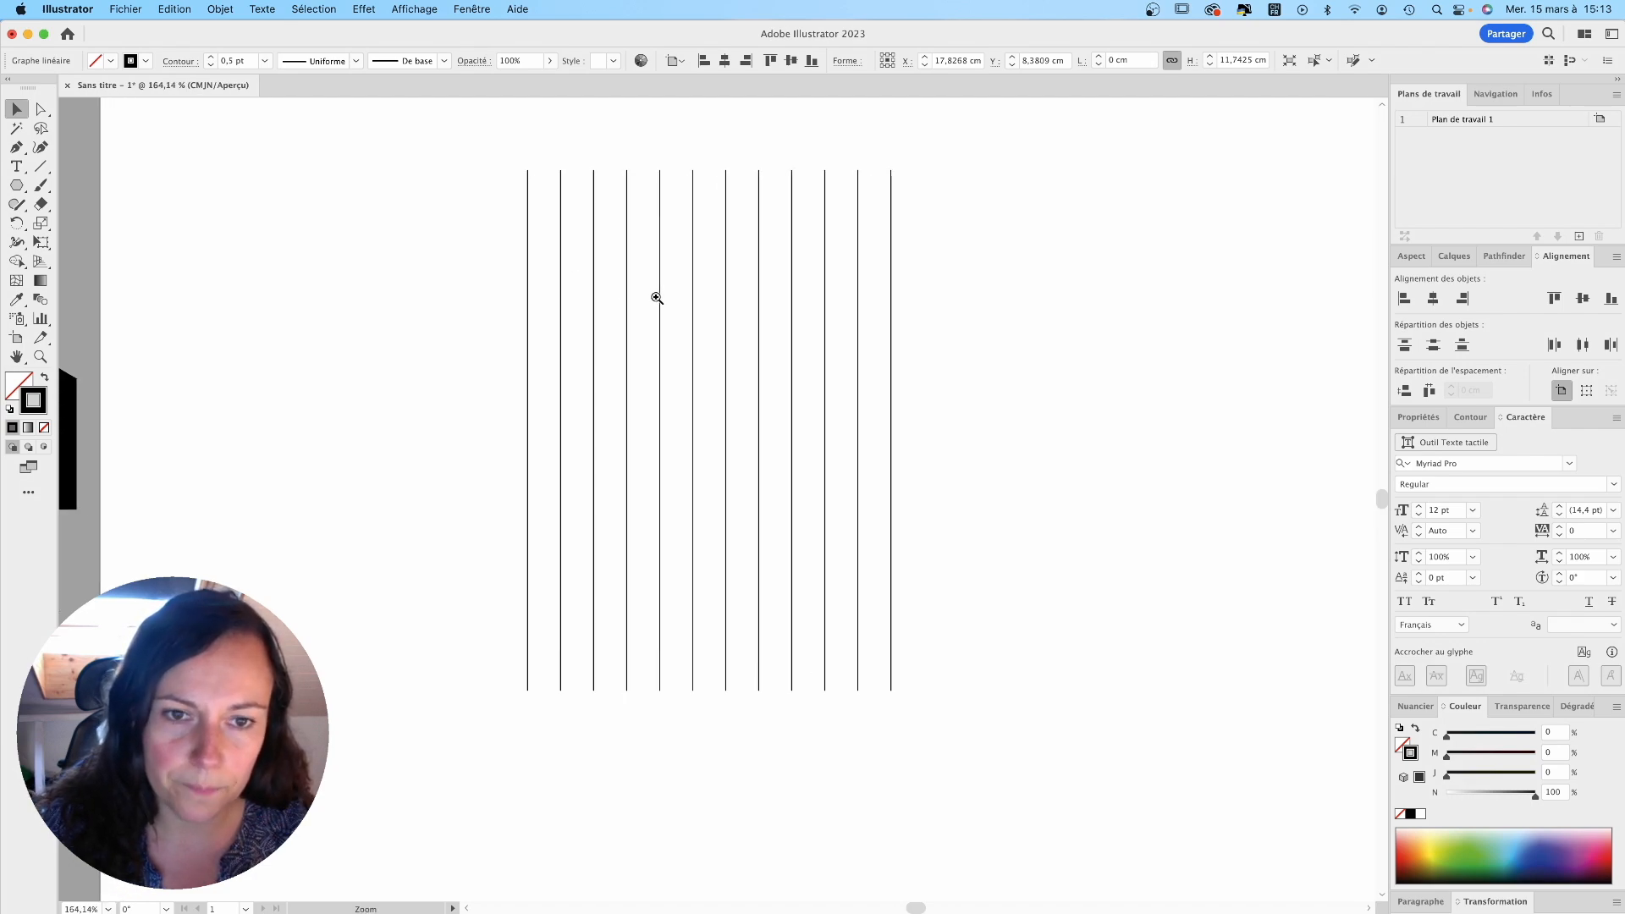
{"action": "left_click_drag", "start_coordinate": [493, 136], "coordinate": [957, 203]}
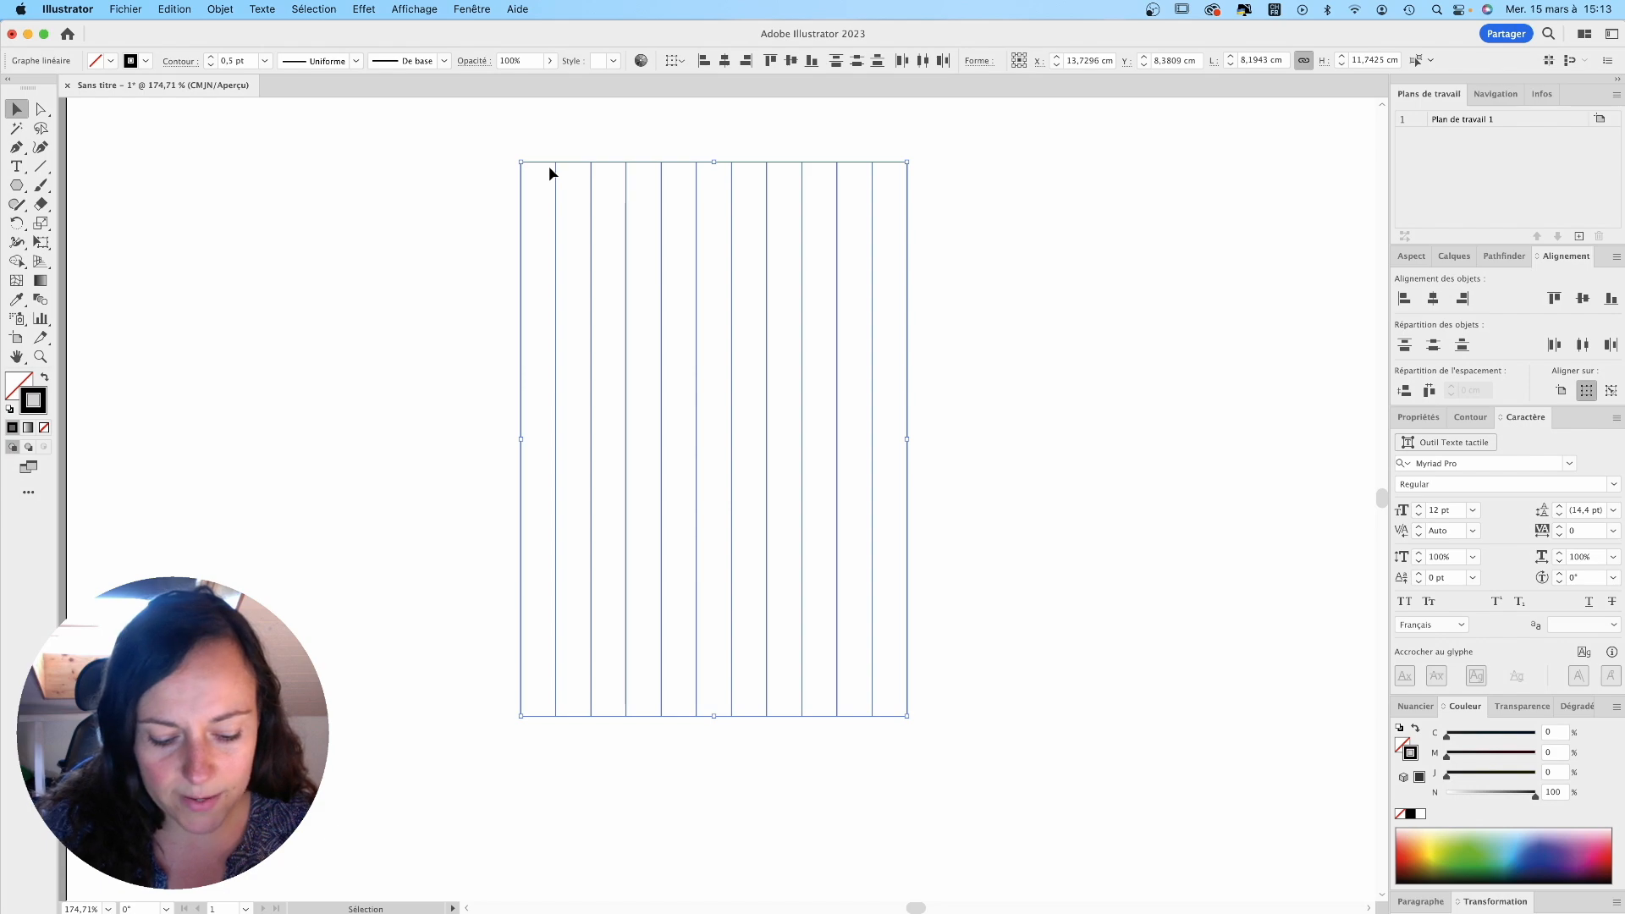
{"action": "key", "text": "a"}
{"action": "key", "text": "v"}
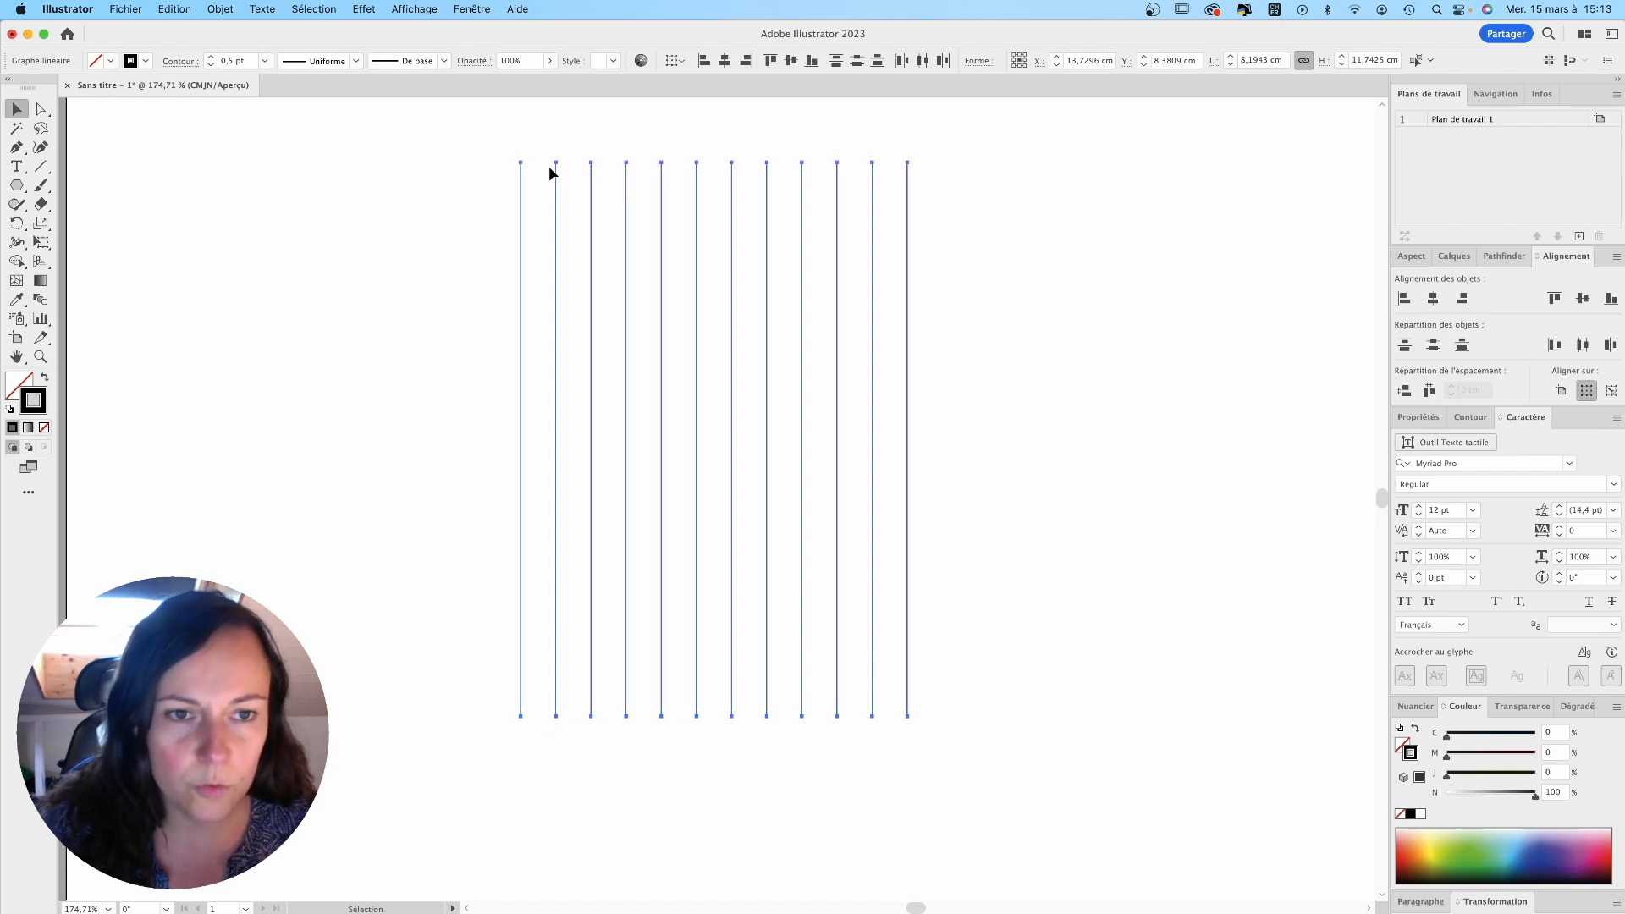
{"action": "left_click", "coordinate": [190, 6]}
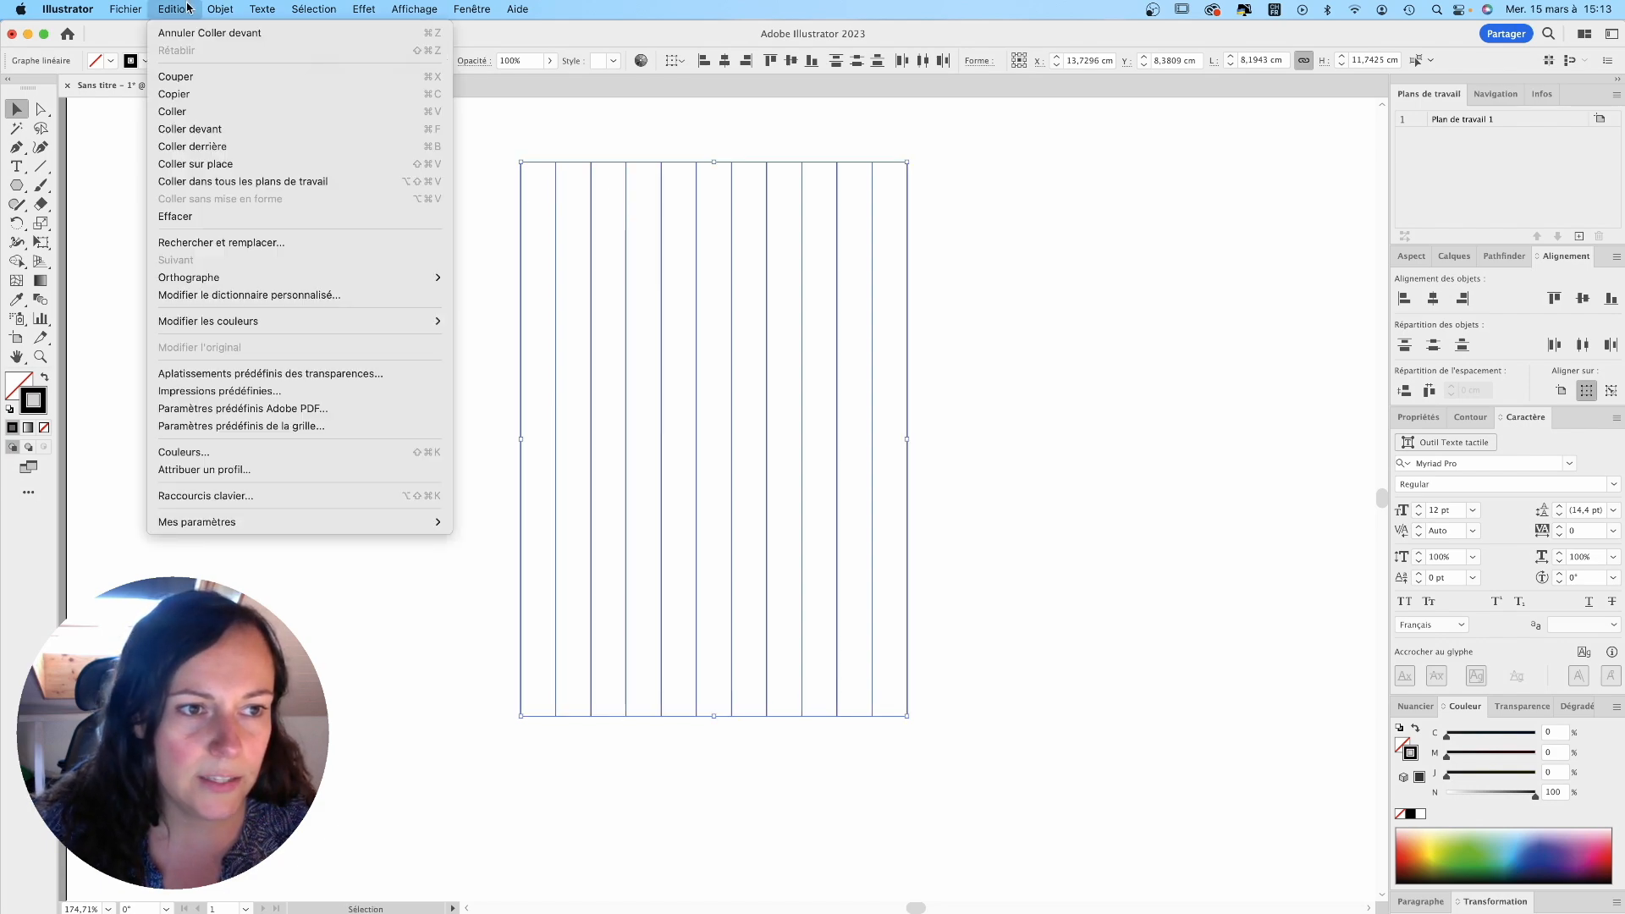
{"action": "left_click", "coordinate": [190, 130]}
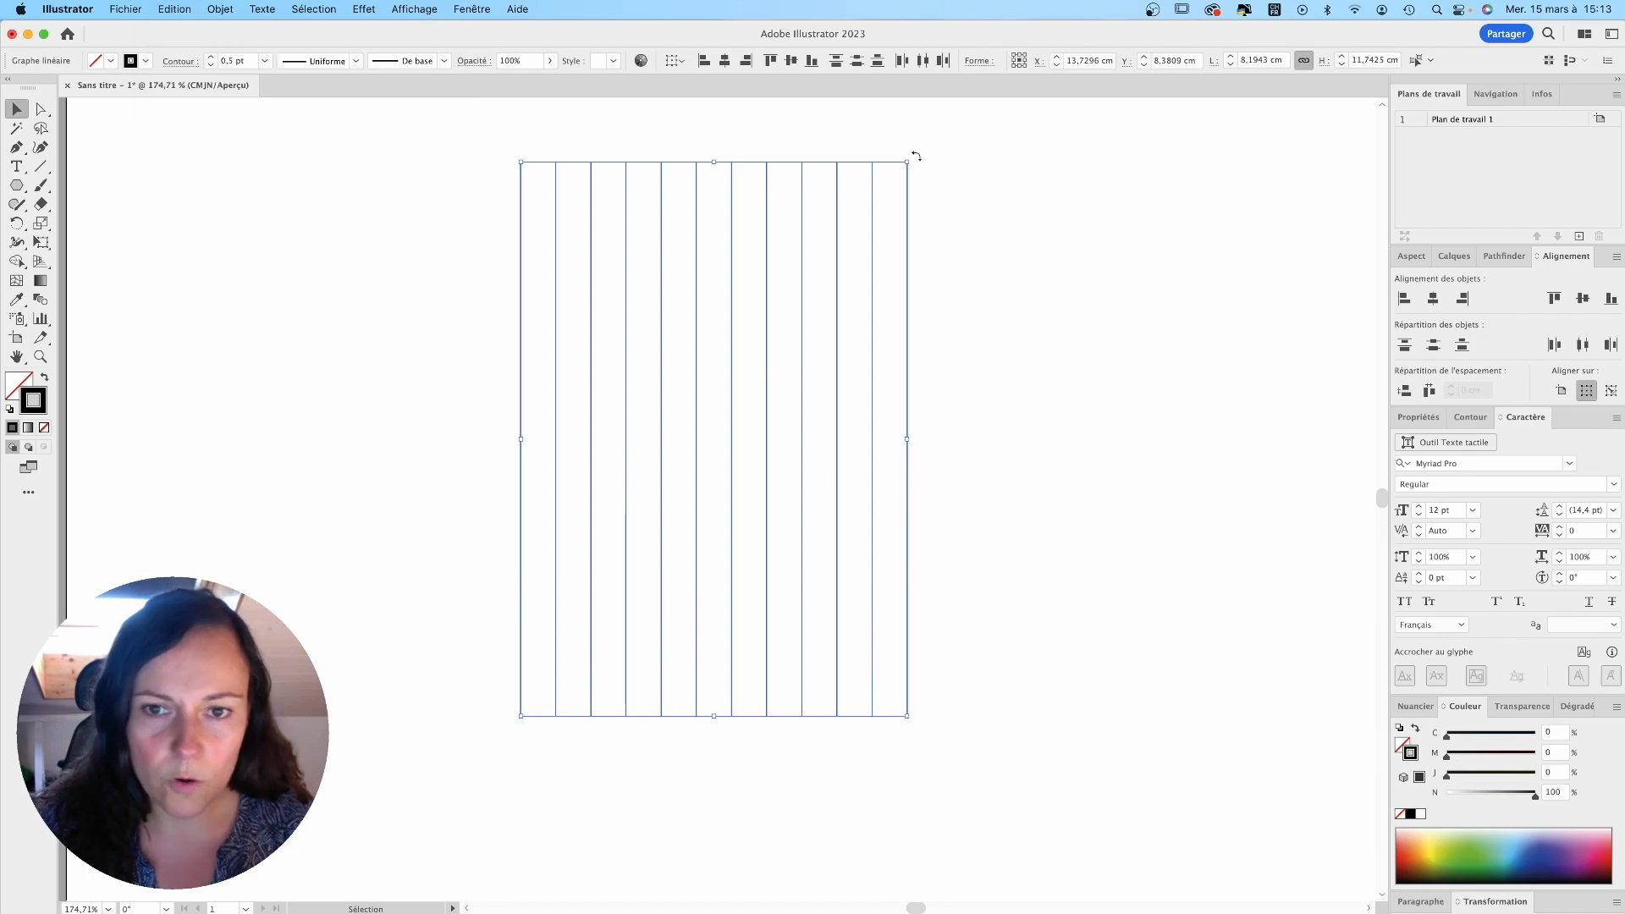
{"action": "left_click_drag", "start_coordinate": [915, 156], "coordinate": [970, 624]}
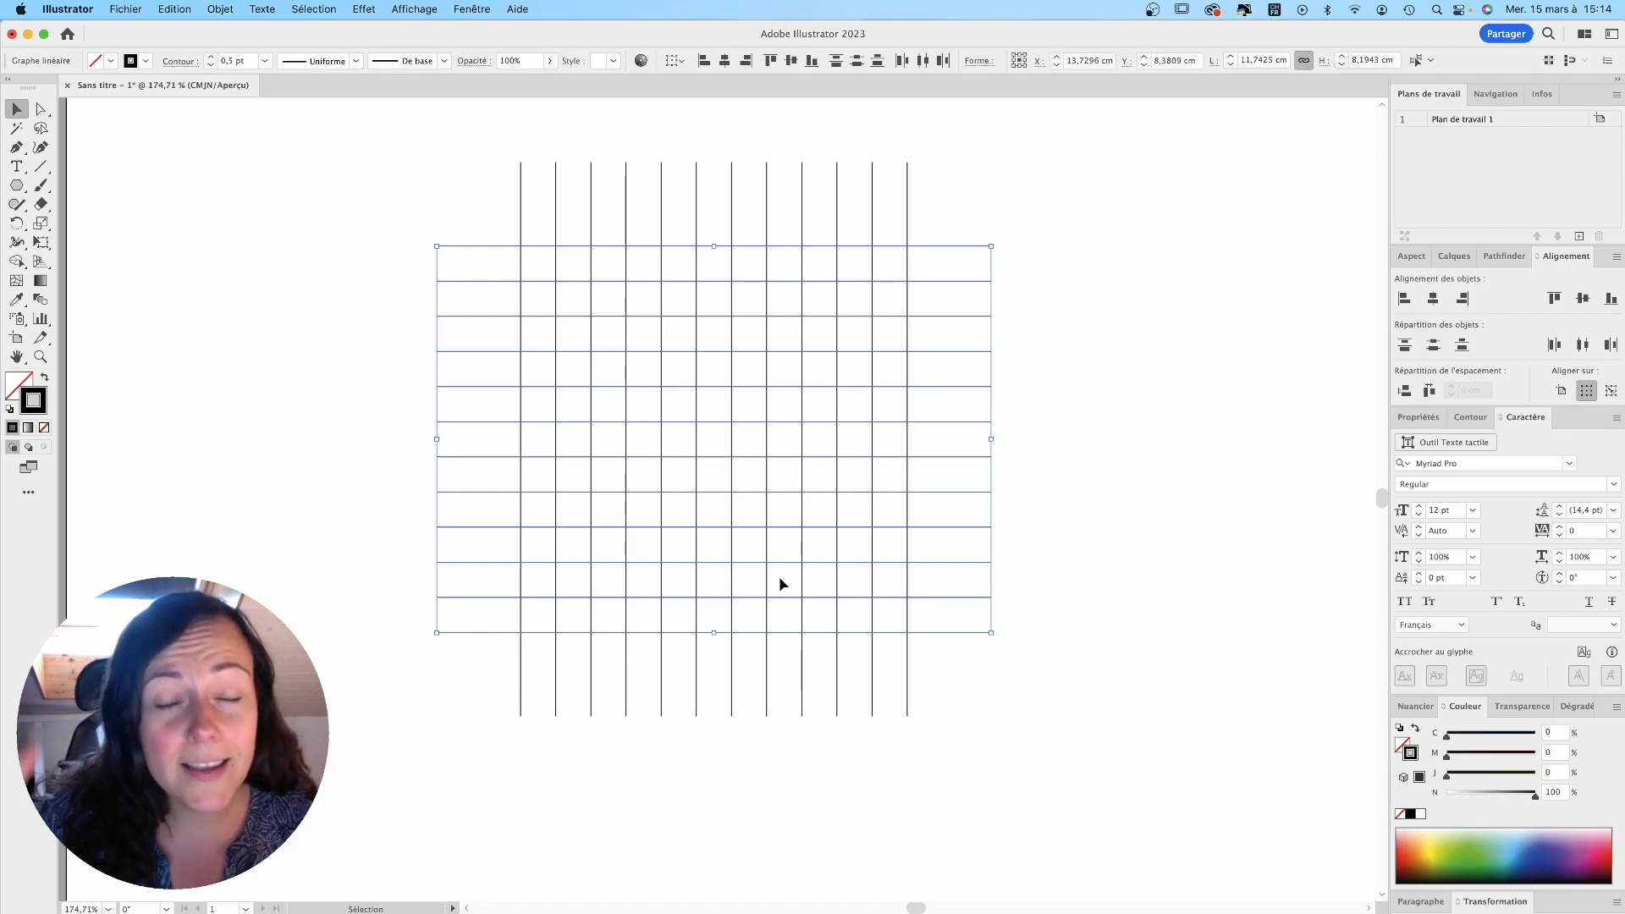
{"action": "left_click", "coordinate": [952, 212]}
Step: Draw a hexagon about 9 cm wide outward from the centre of the grid with the Polygon tool
{"action": "left_click", "coordinate": [17, 185]}
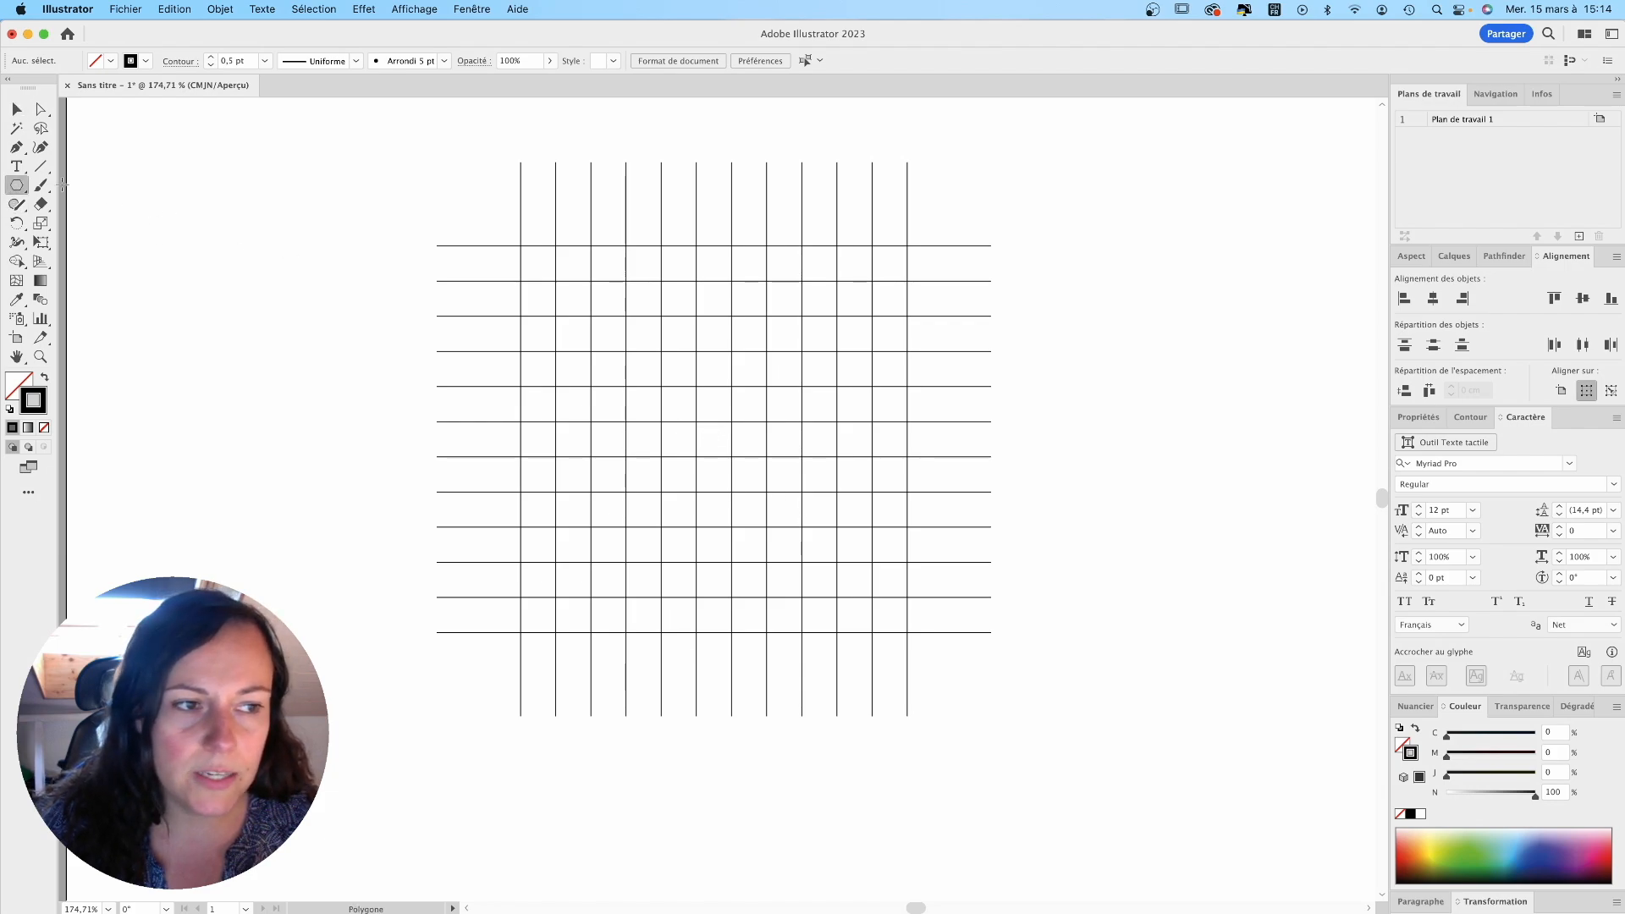
{"action": "left_click", "coordinate": [22, 189]}
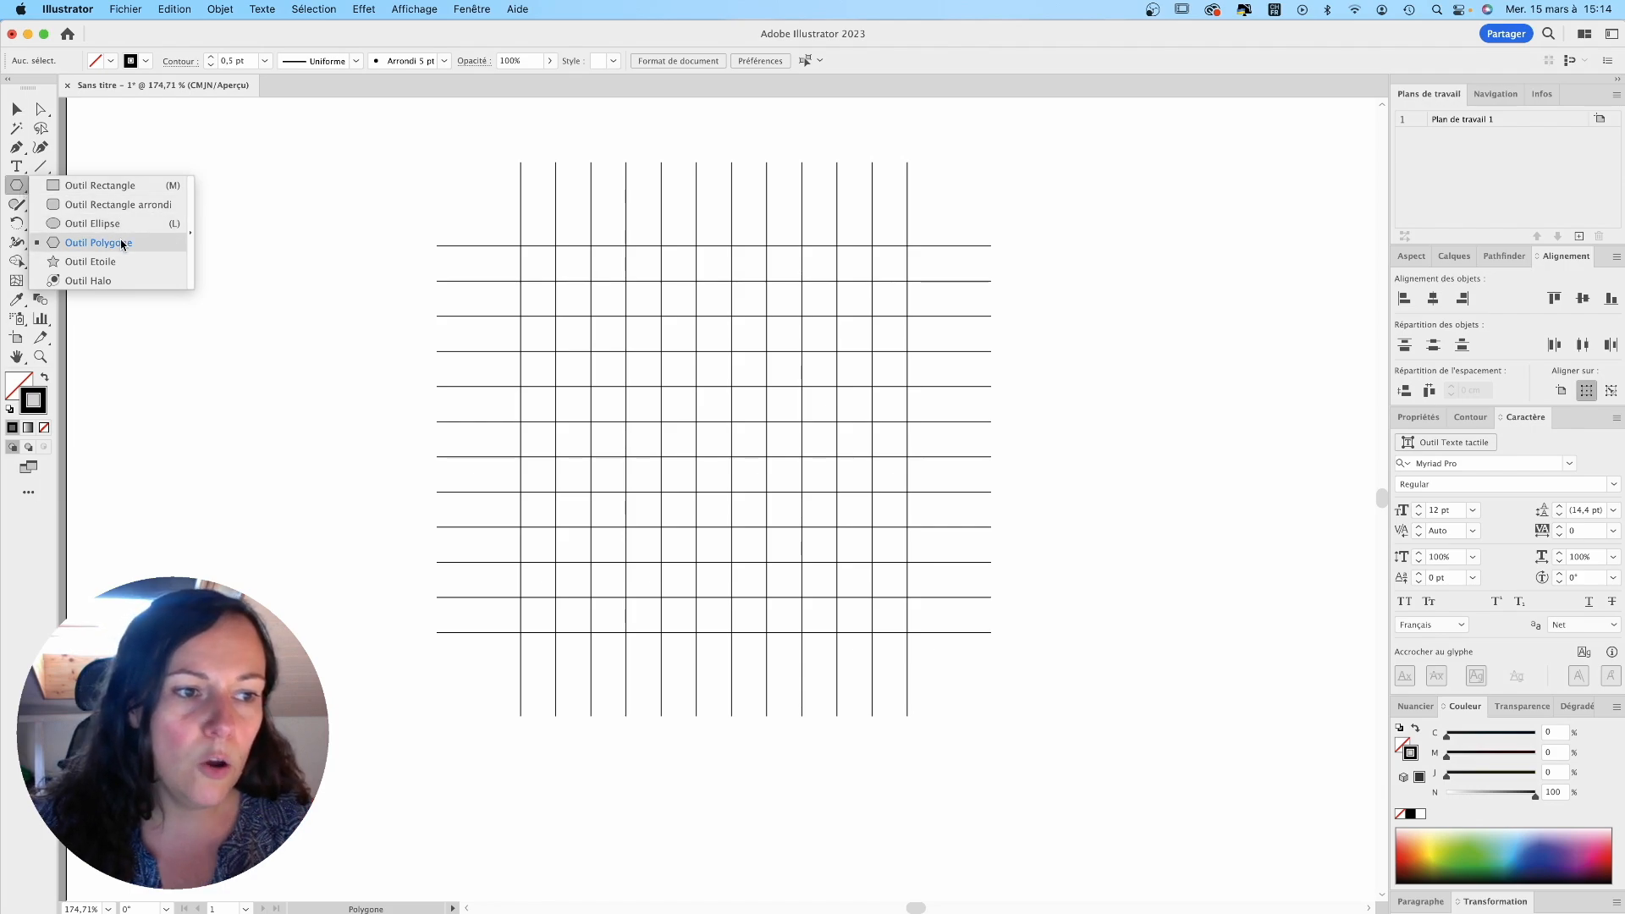
{"action": "left_click", "coordinate": [99, 243]}
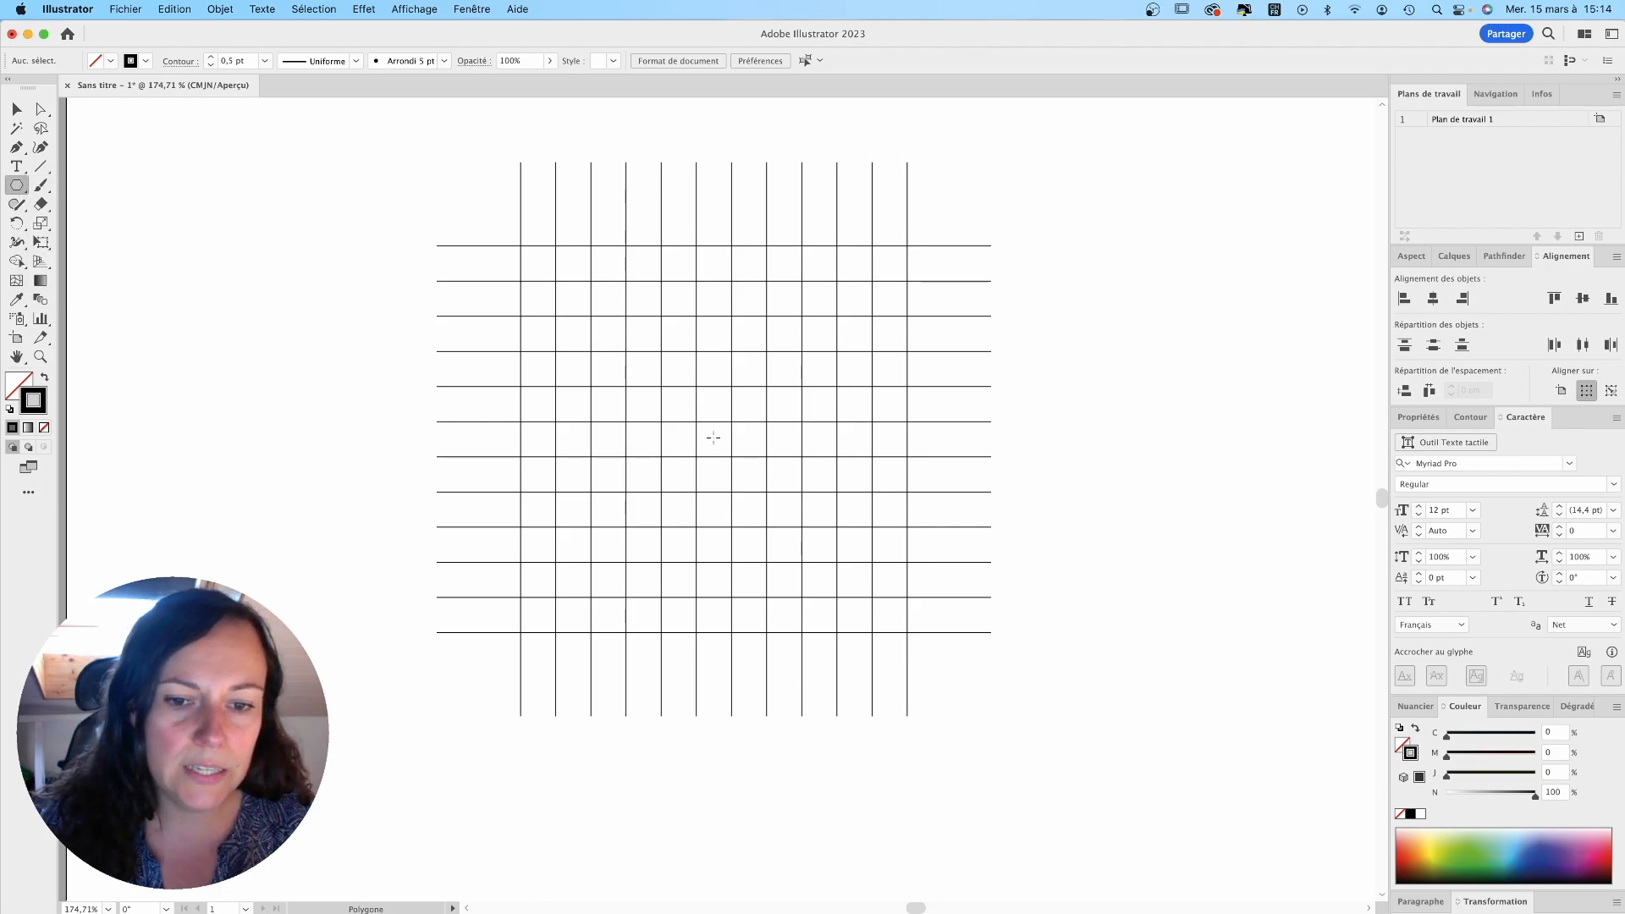
{"action": "left_click_drag", "start_coordinate": [711, 435], "coordinate": [714, 653]}
Step: Rotate the hexagon so it points upward, then scale it to about 8.2 cm wide and centre it on the grid
{"action": "left_click", "coordinate": [16, 108]}
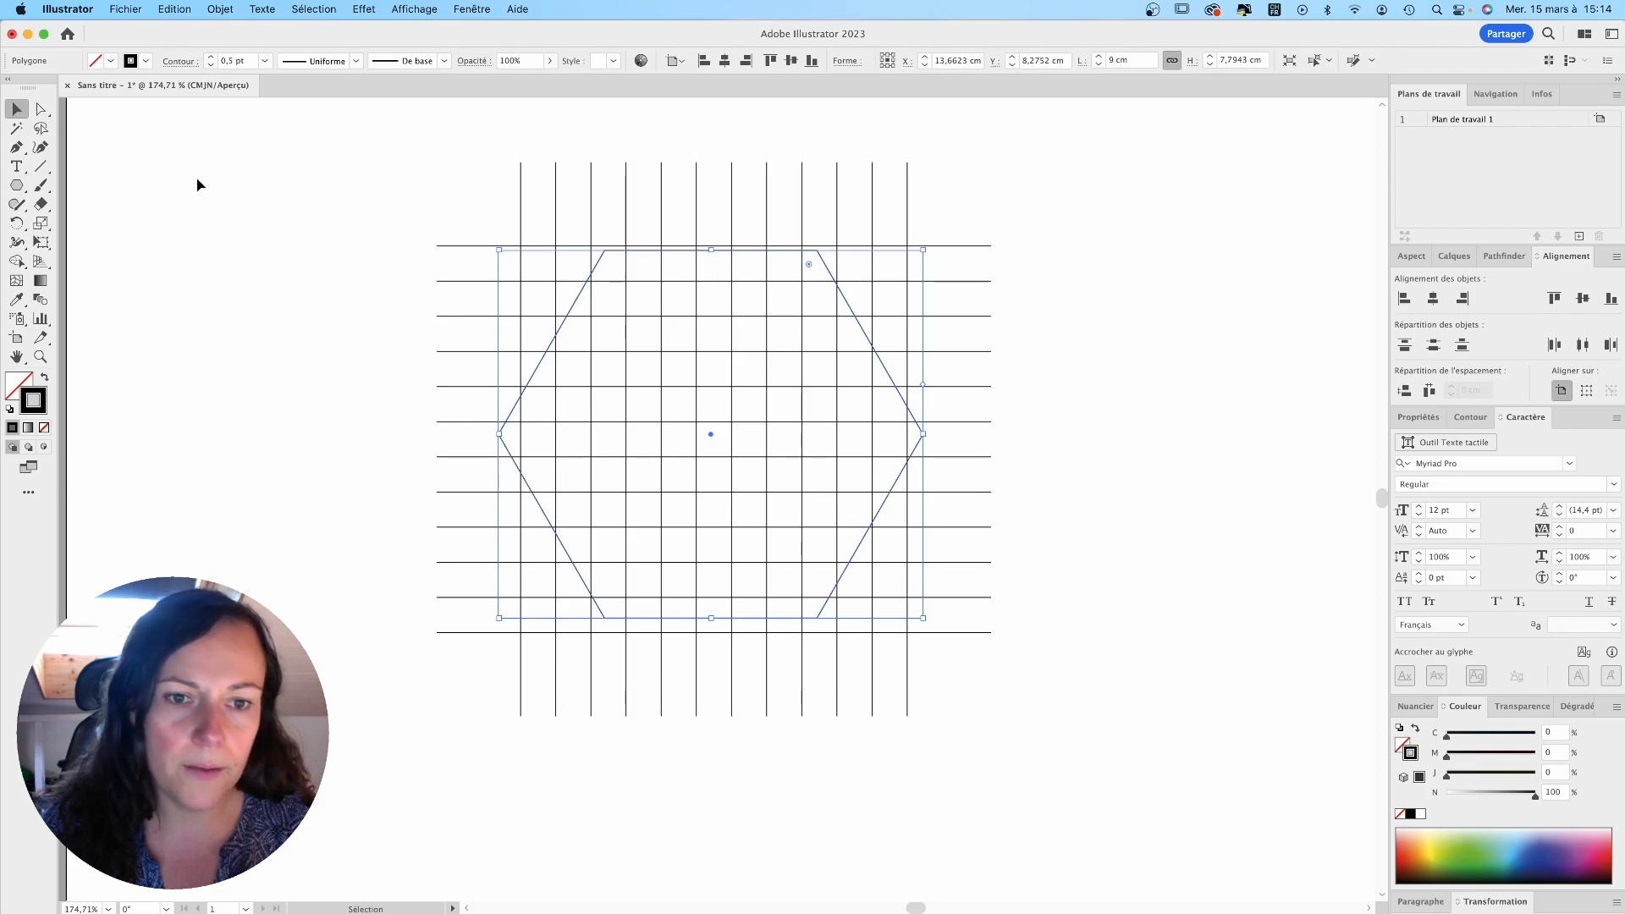
{"action": "left_click_drag", "start_coordinate": [929, 243], "coordinate": [804, 569]}
{"action": "left_click_drag", "start_coordinate": [762, 255], "coordinate": [756, 261]}
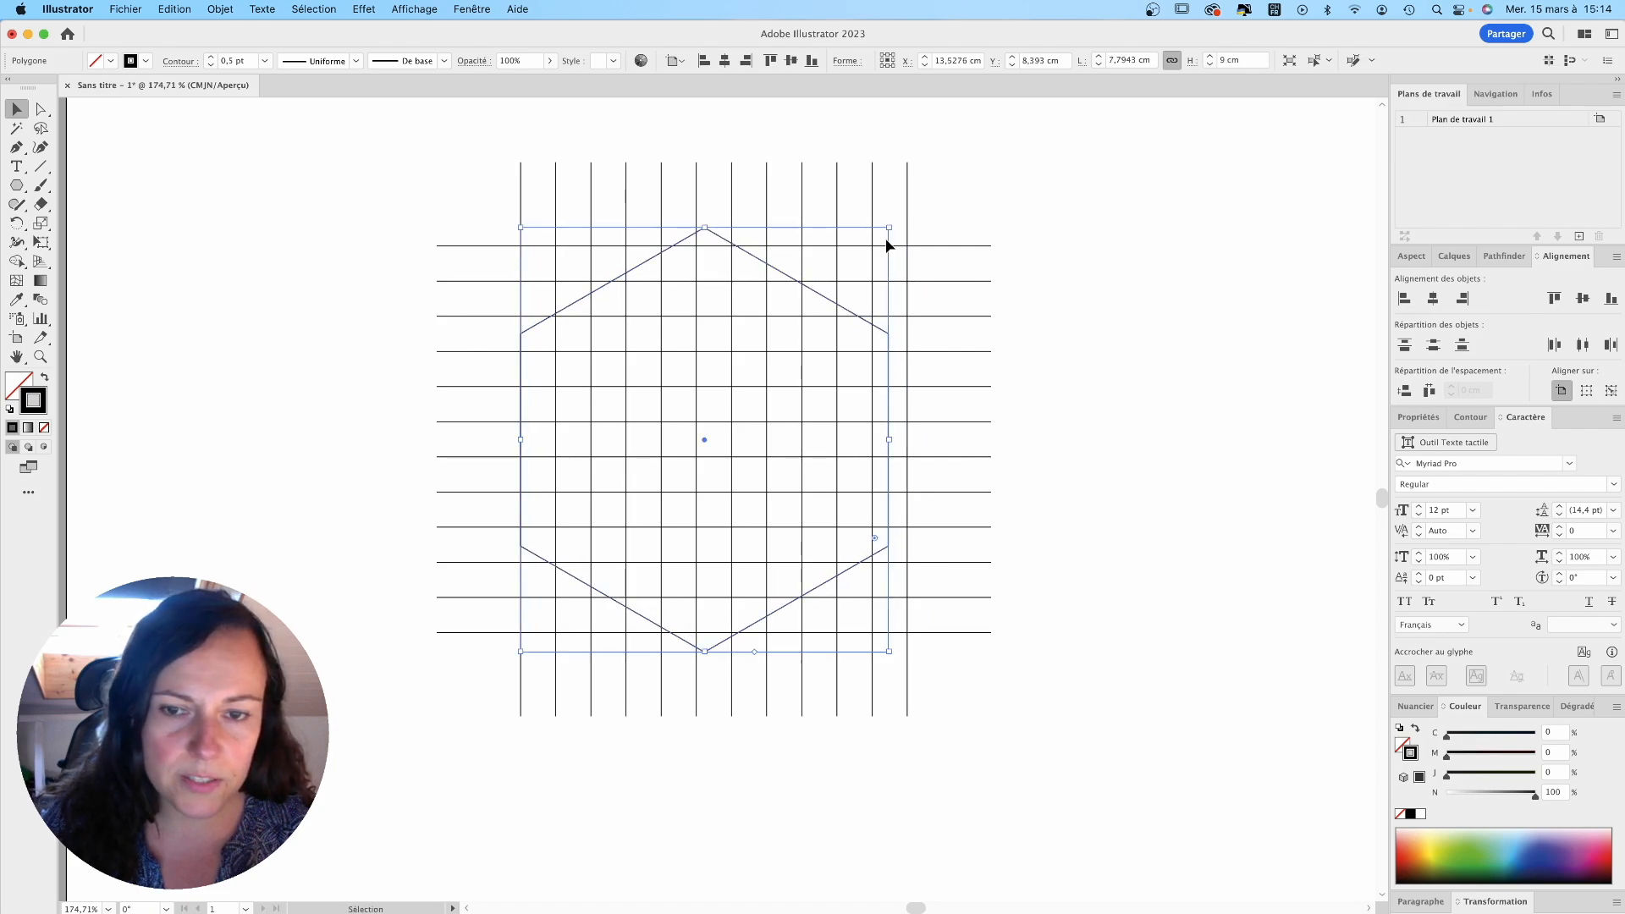
{"action": "left_click_drag", "start_coordinate": [889, 227], "coordinate": [912, 206]}
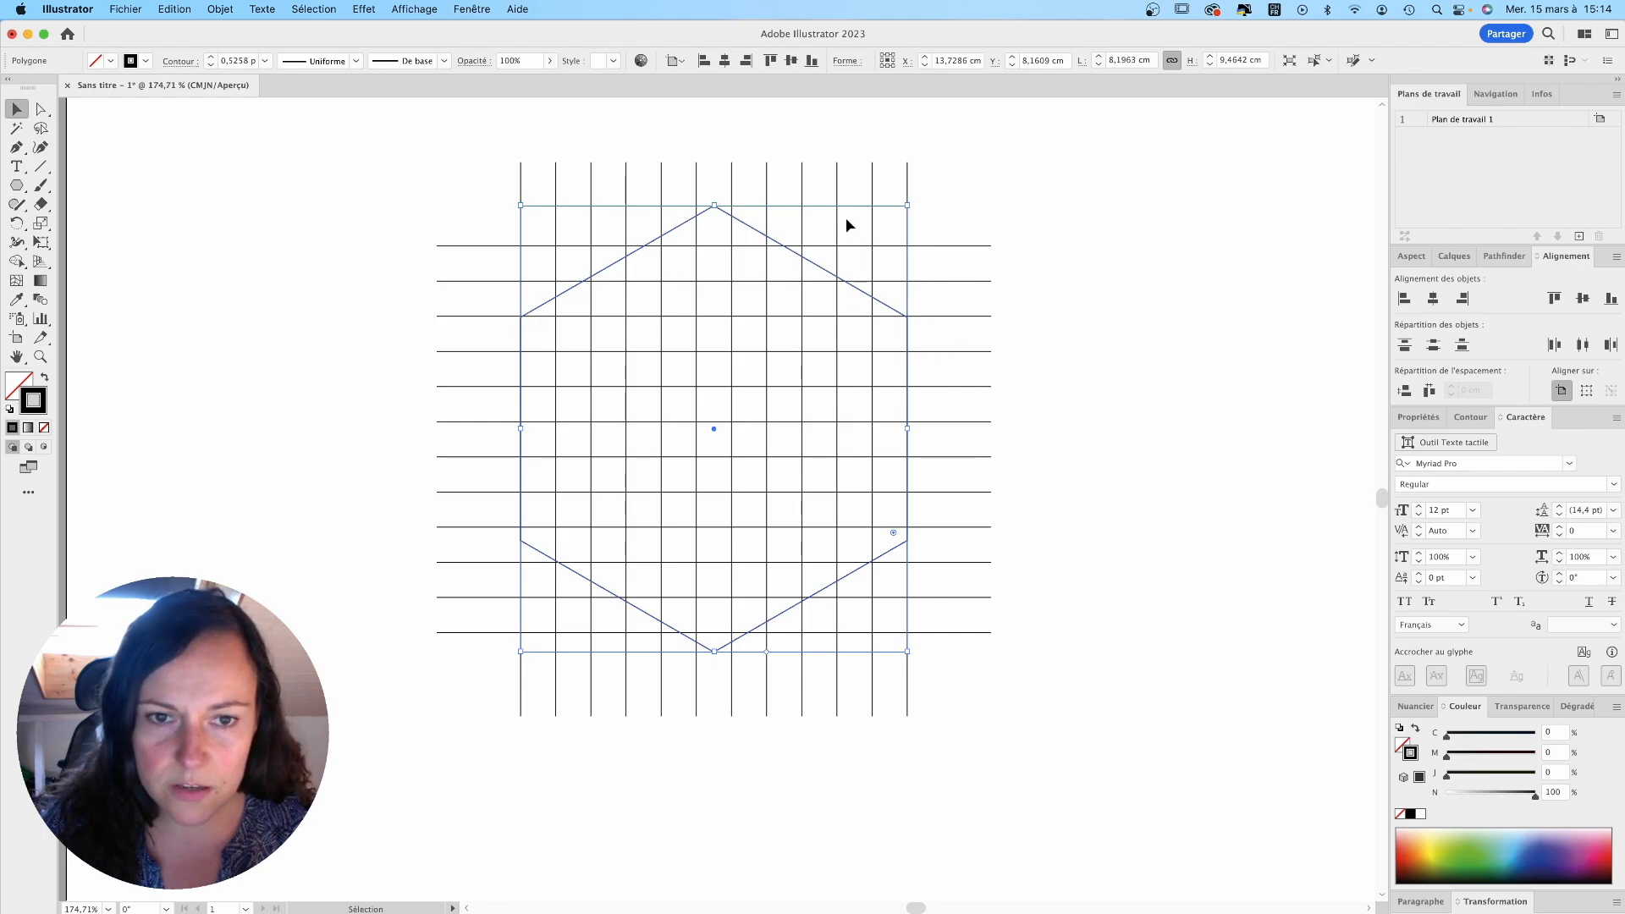
{"action": "left_click_drag", "start_coordinate": [761, 233], "coordinate": [759, 227]}
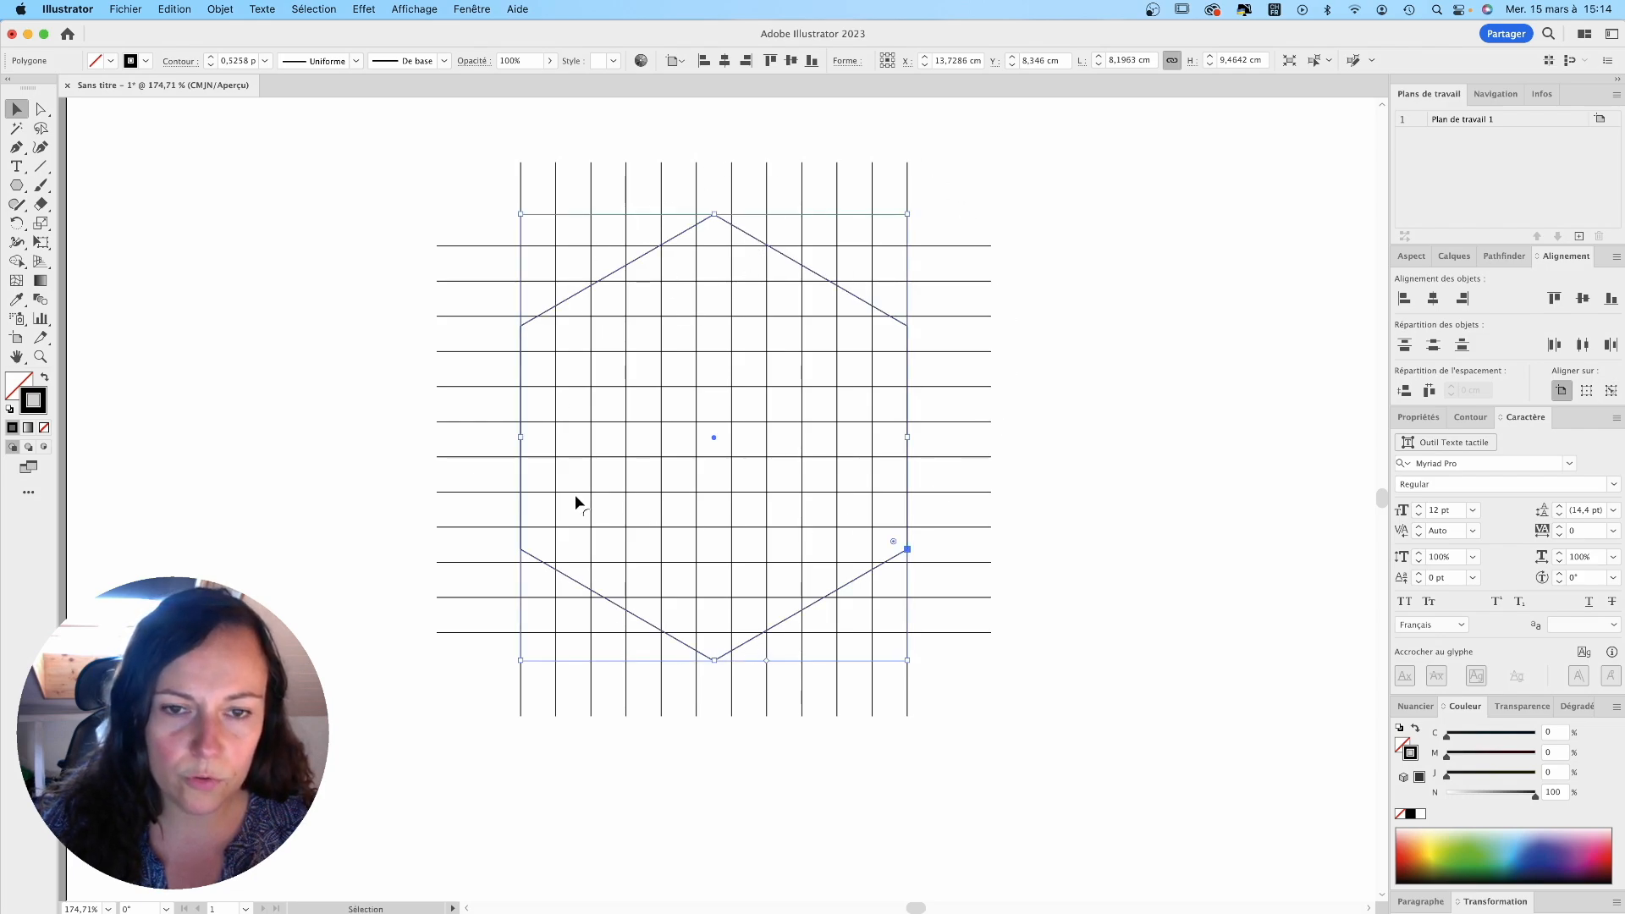
{"action": "left_click", "coordinate": [1005, 201]}
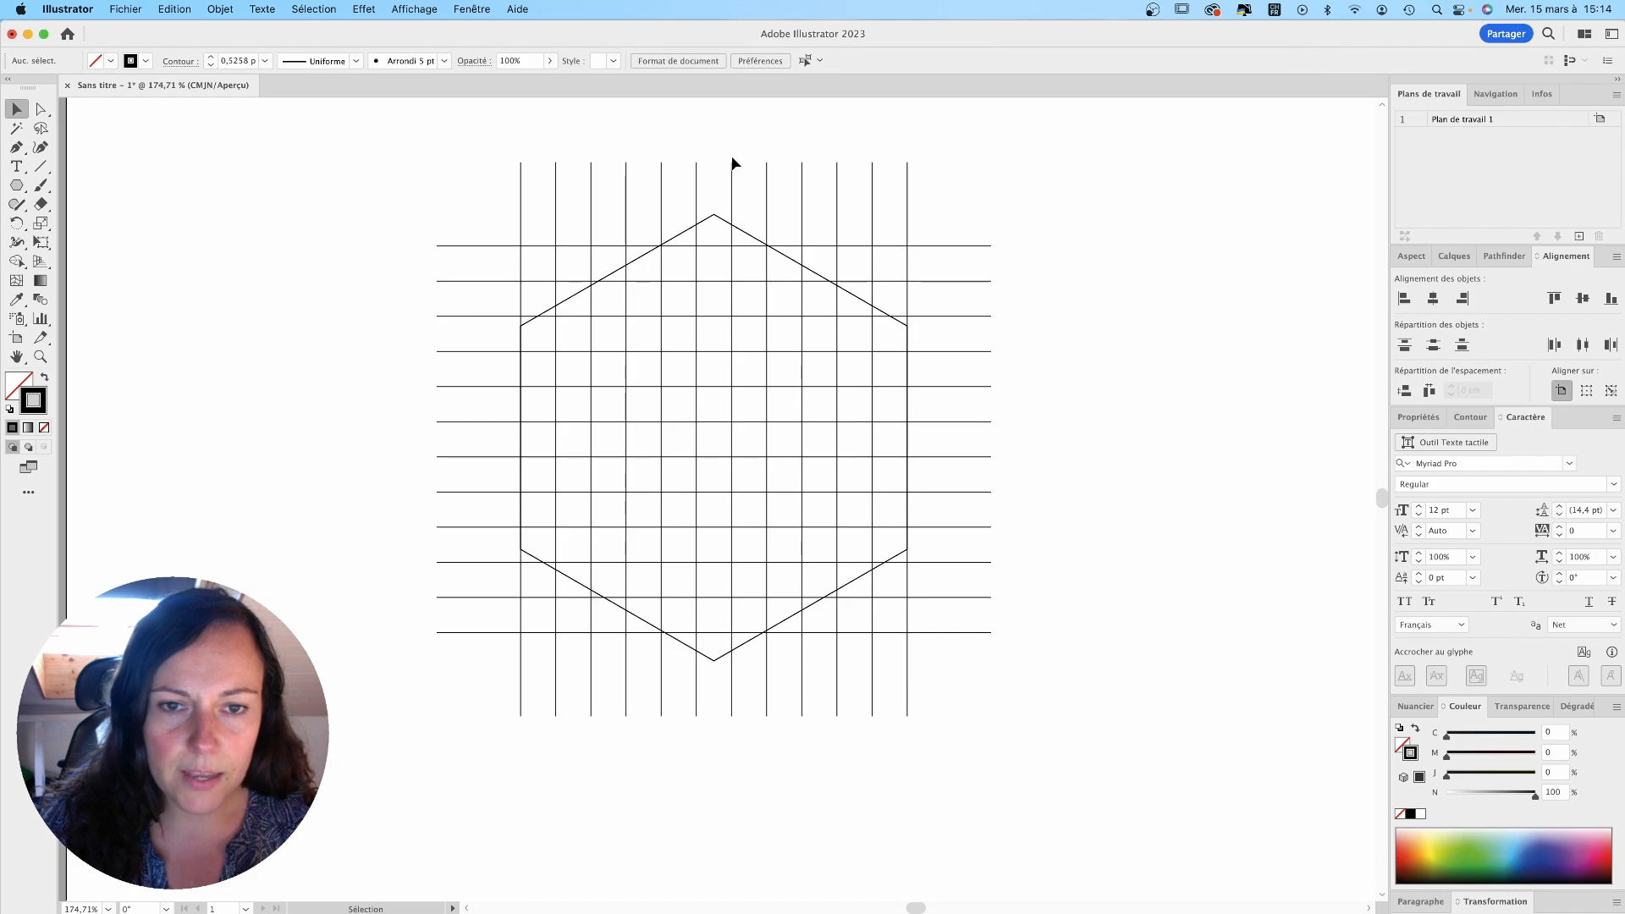
Step: Rotate an in-place copy of the vertical lines by 60° and line it up with the hexagon's parallel slanted edges
{"action": "left_click_drag", "start_coordinate": [479, 152], "coordinate": [945, 191]}
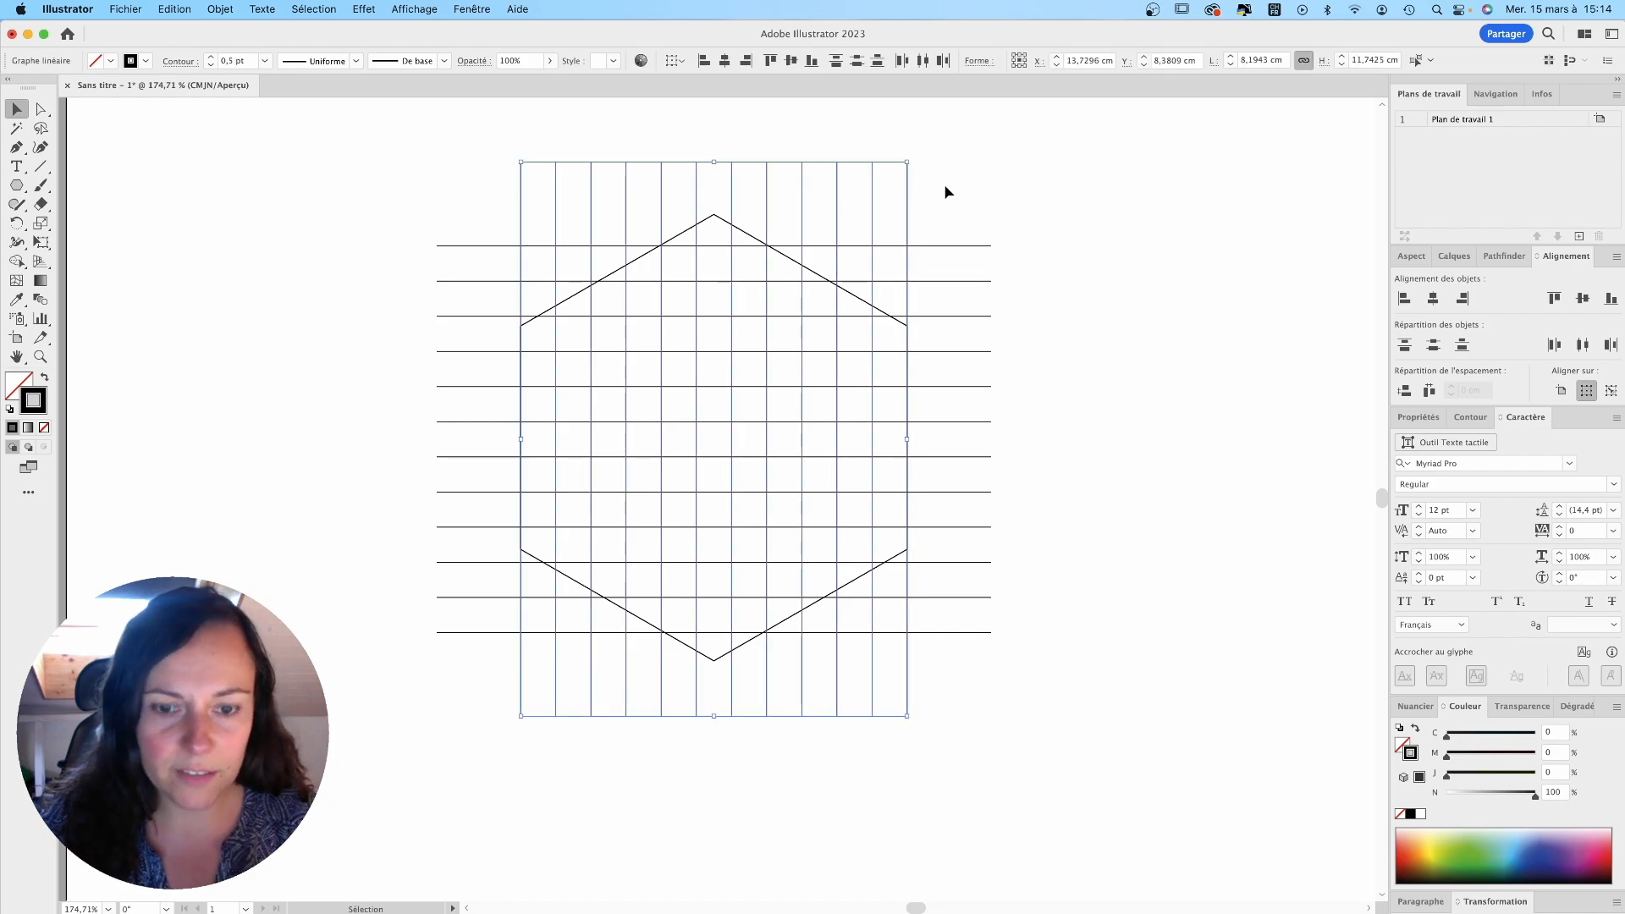
{"action": "key", "text": "a"}
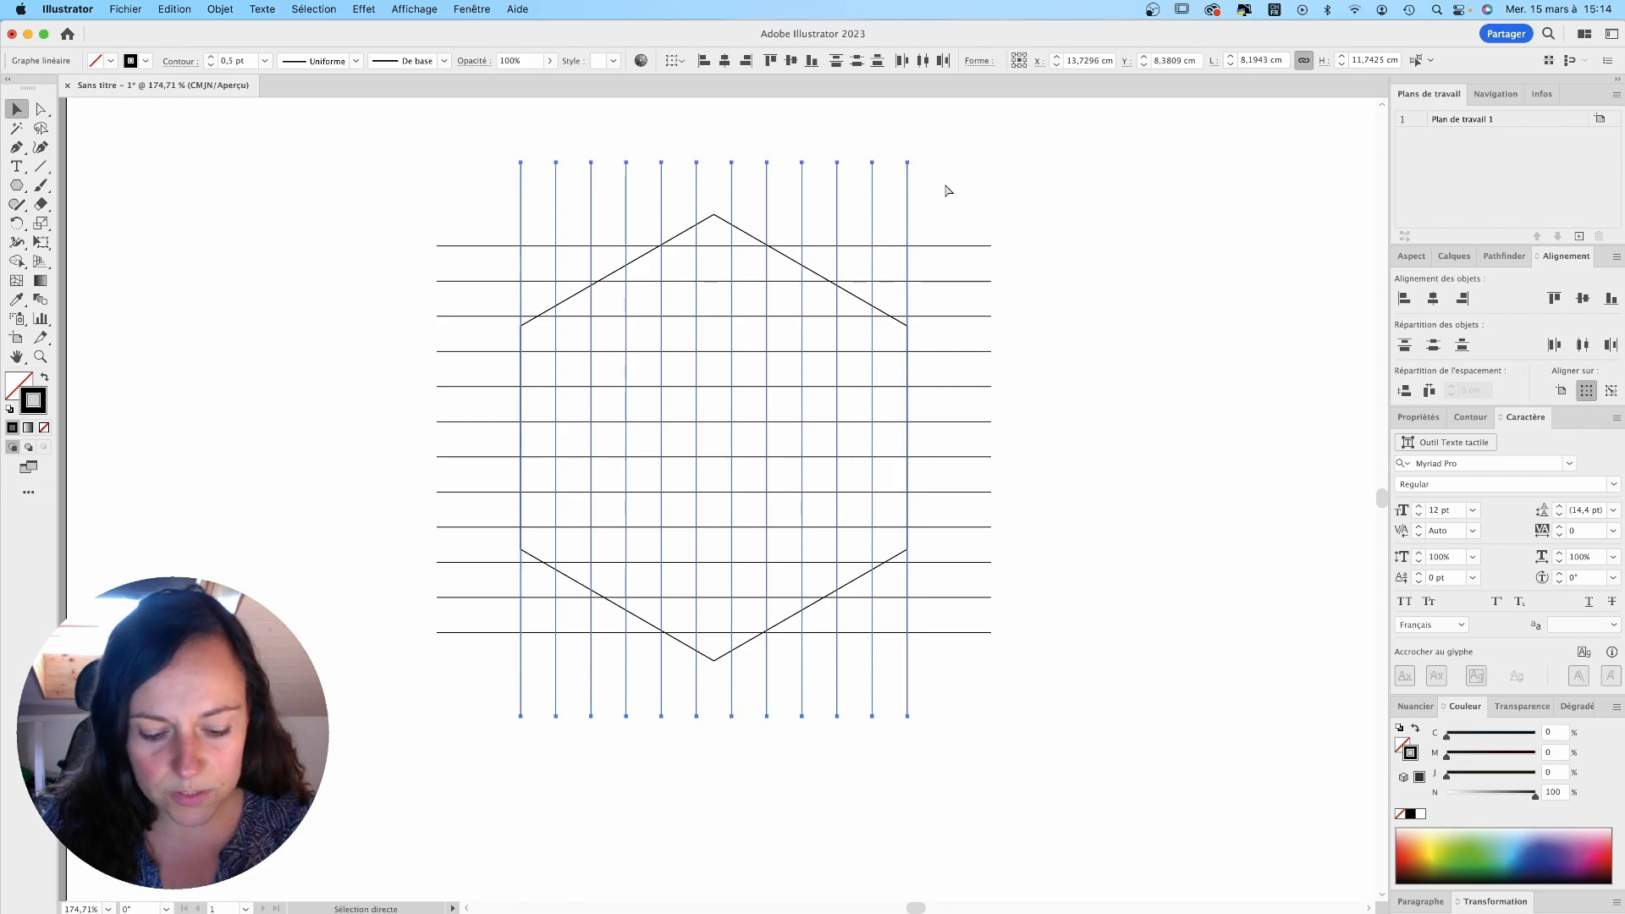
{"action": "key", "text": "v"}
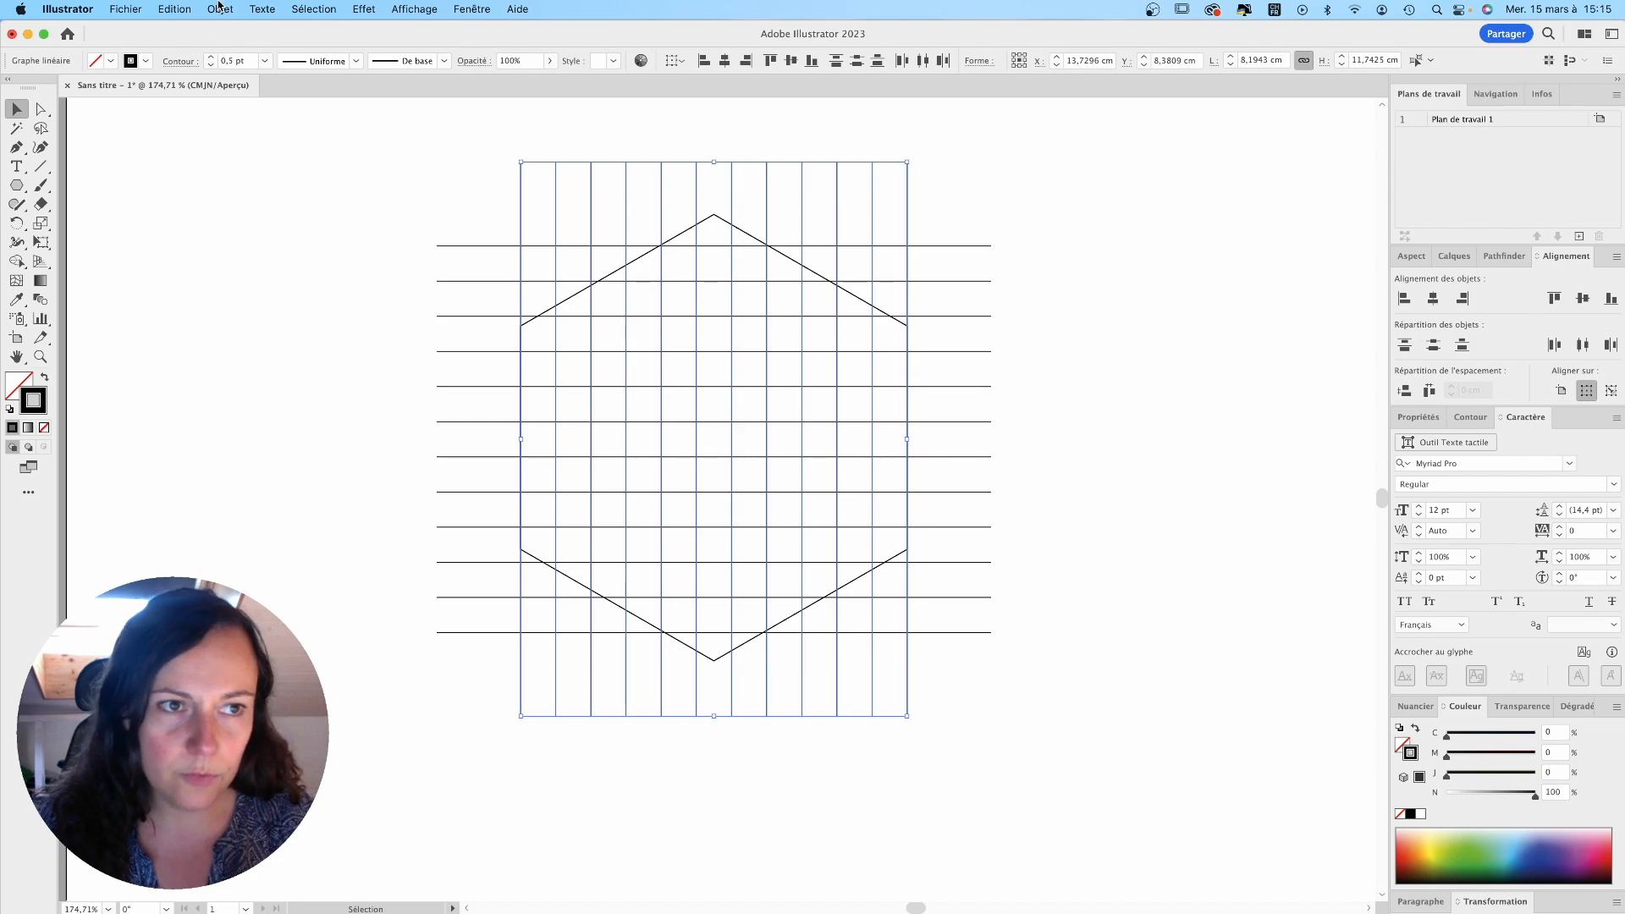
{"action": "left_click", "coordinate": [220, 9]}
{"action": "mouse_move", "coordinate": [224, 34]}
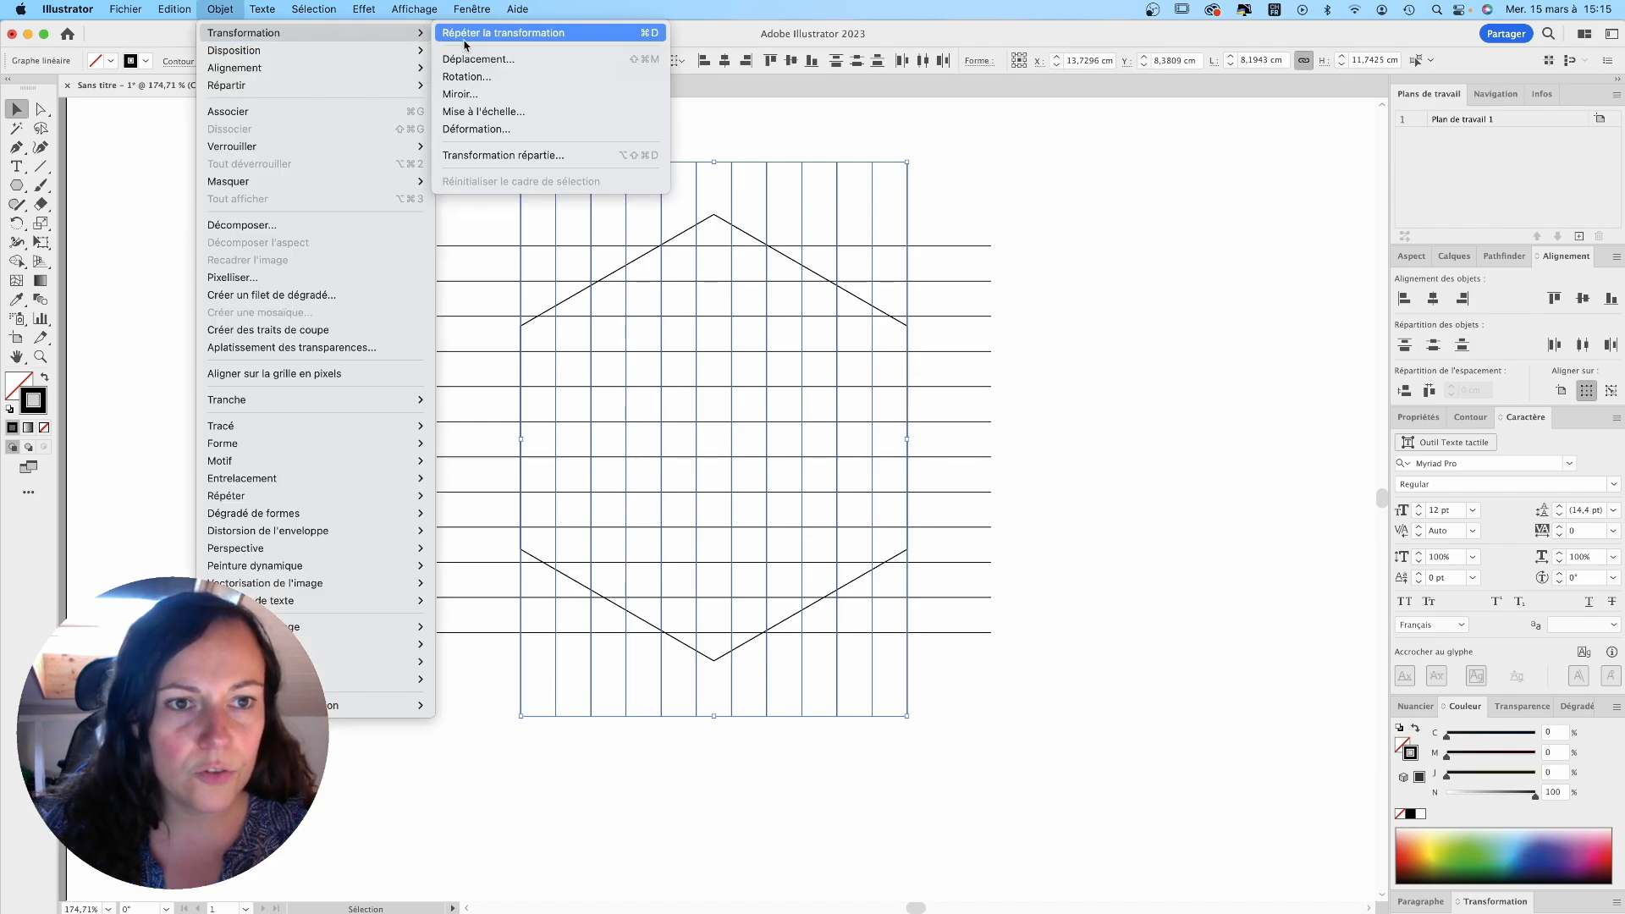
{"action": "left_click", "coordinate": [466, 76]}
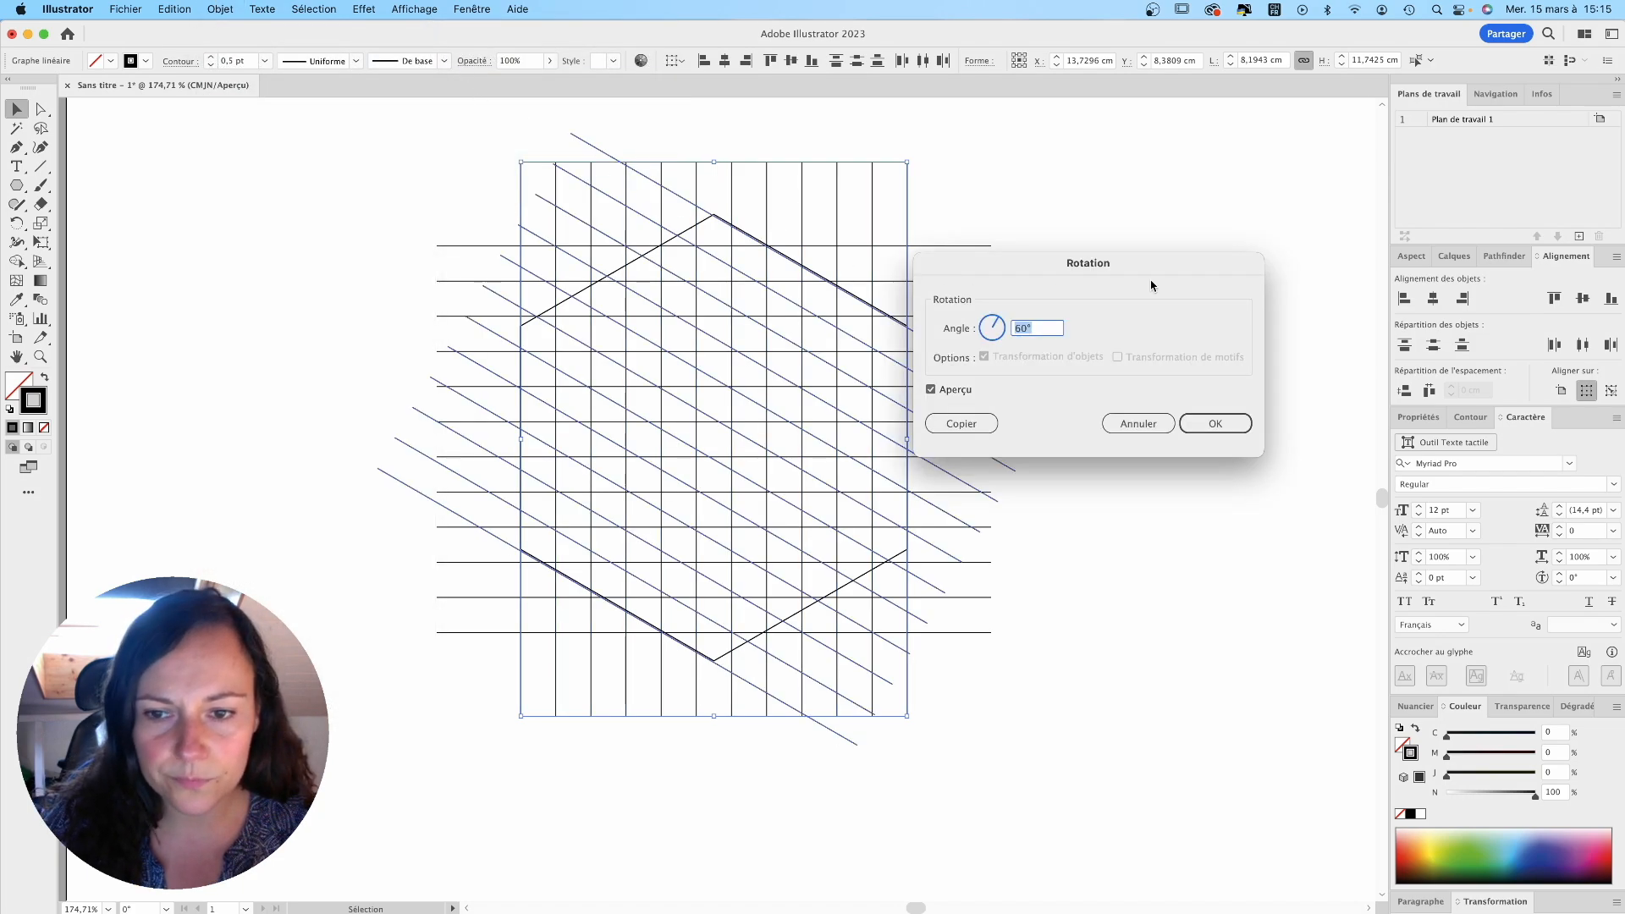
{"action": "left_click", "coordinate": [1038, 330]}
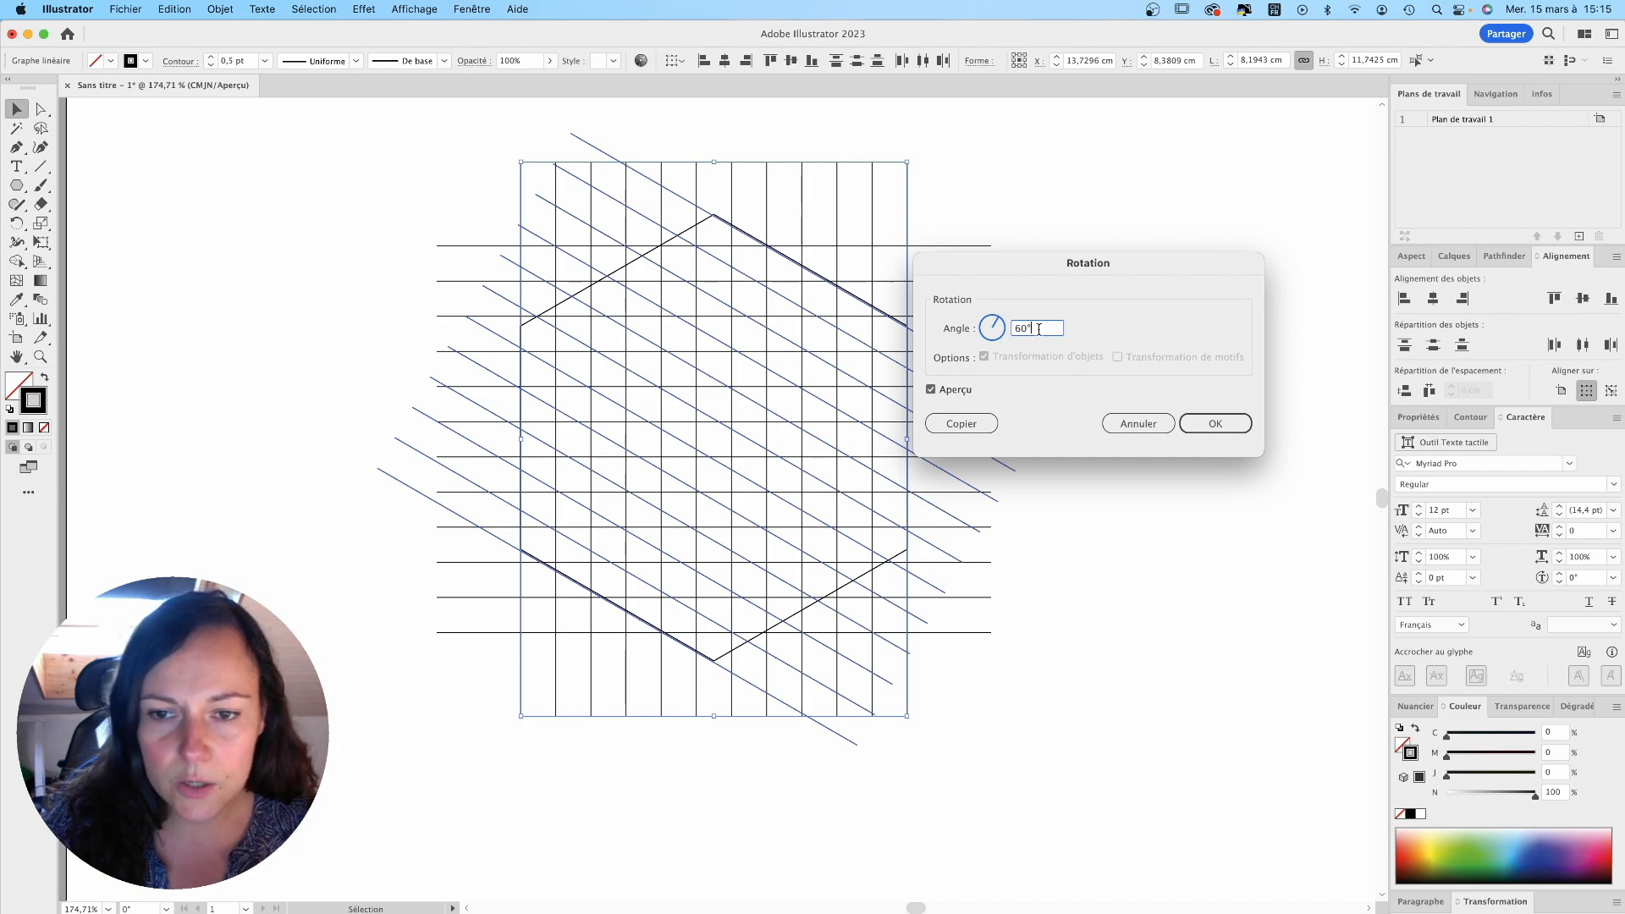
{"action": "left_click", "coordinate": [1238, 425]}
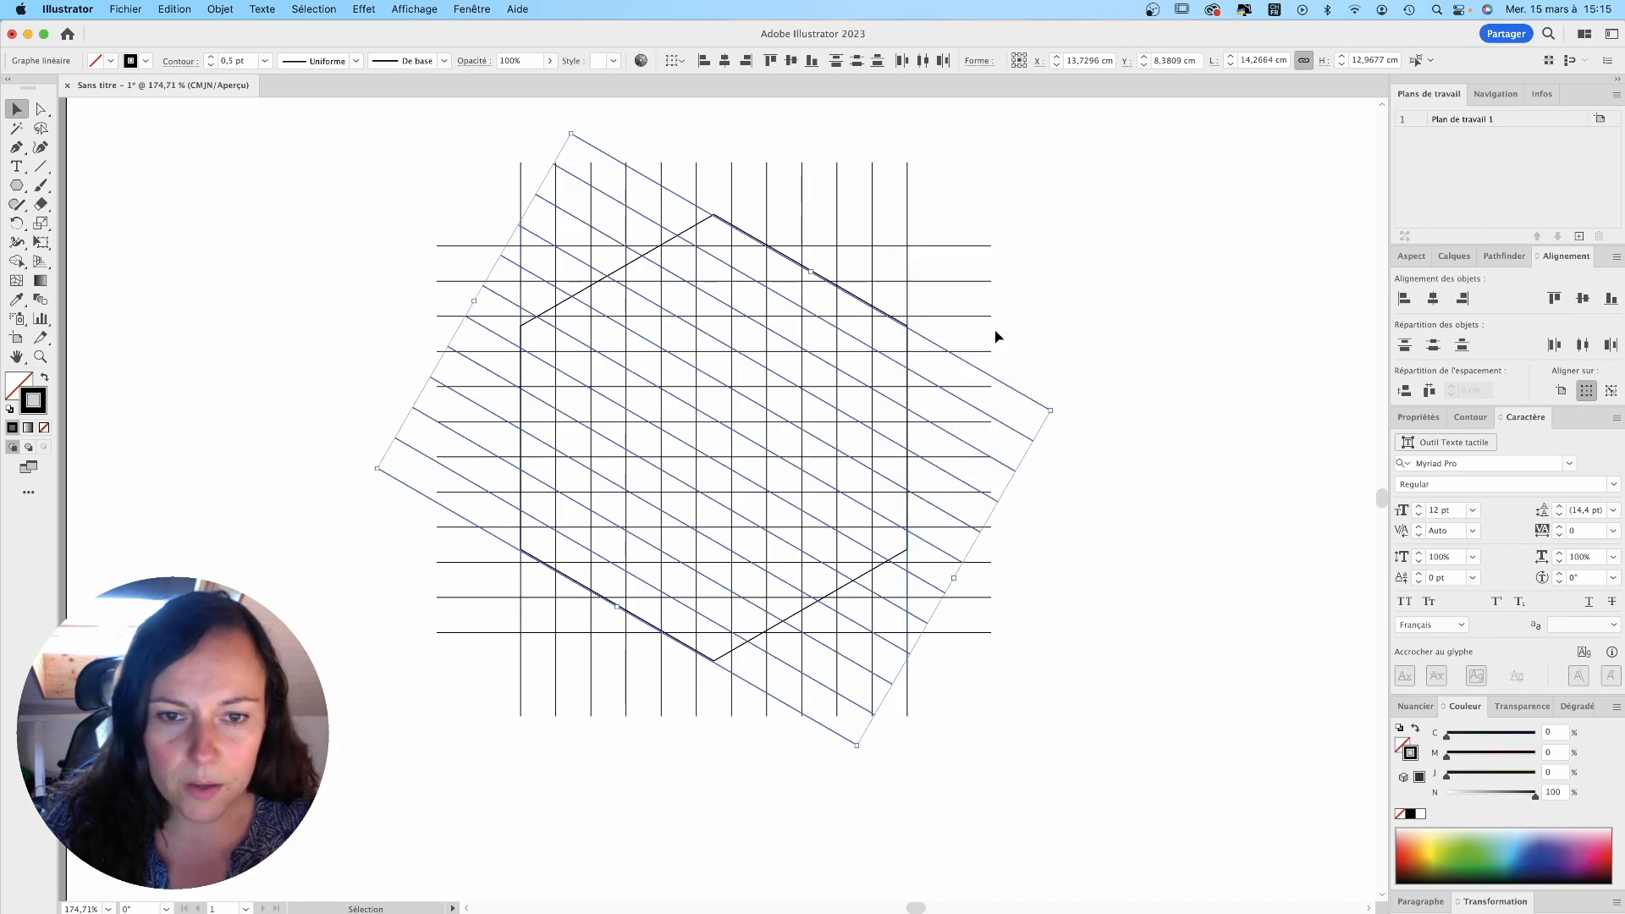
{"action": "left_click_drag", "start_coordinate": [929, 342], "coordinate": [929, 340]}
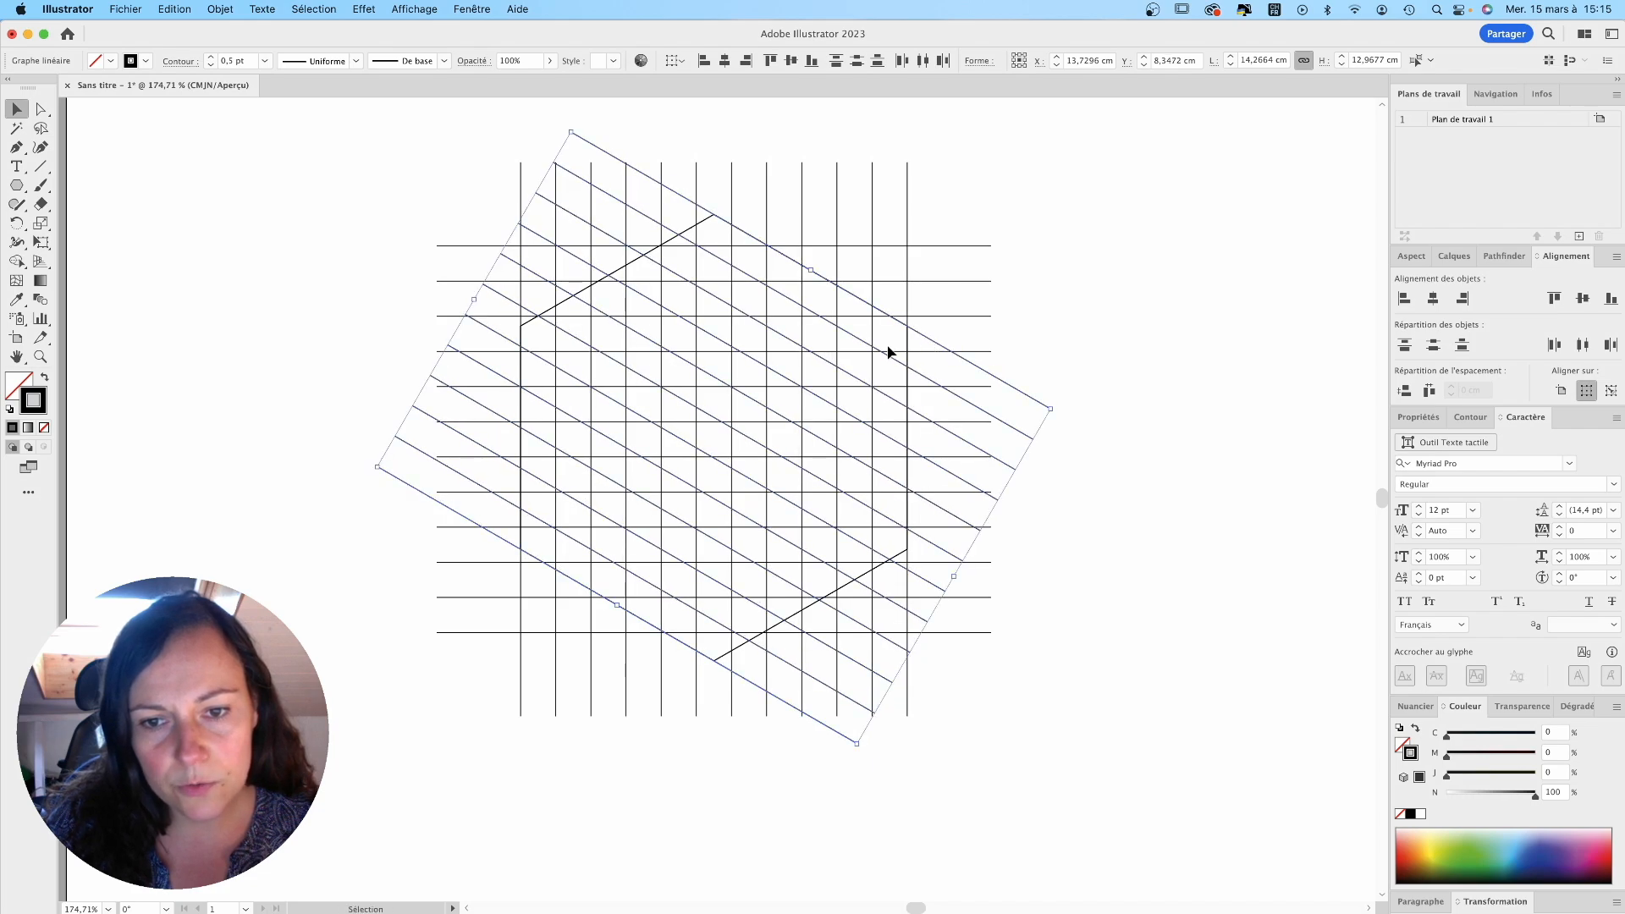
{"action": "left_click", "coordinate": [964, 172]}
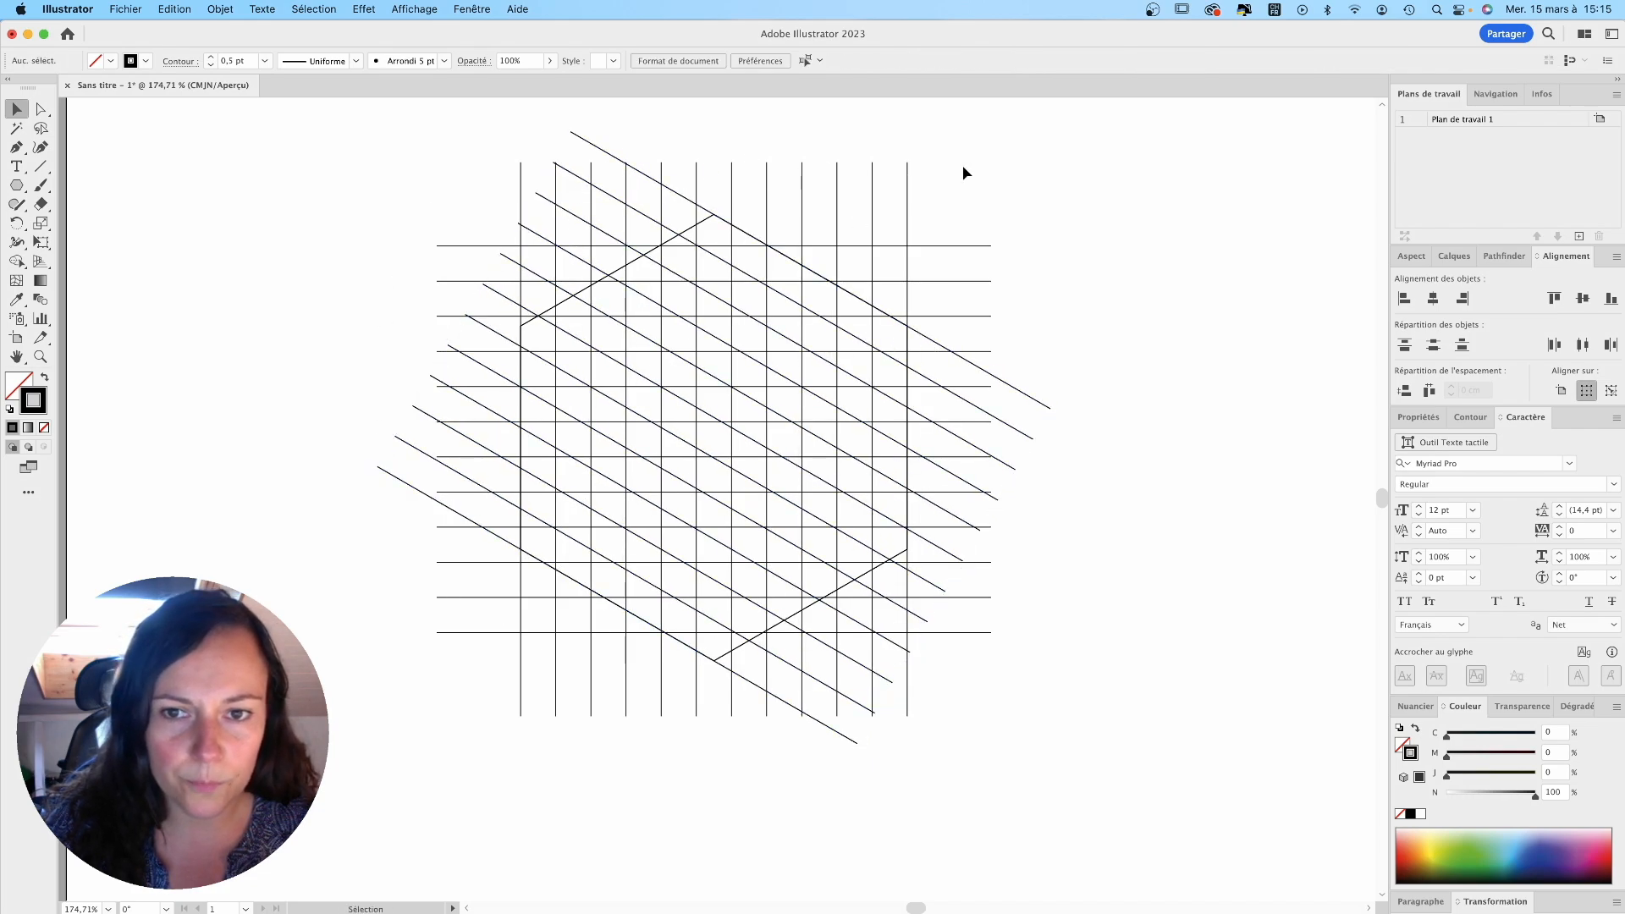
Step: Rotate an in-place copy of the vertical lines by -60° and line it up with the hexagon's other slanted edges
{"action": "left_click", "coordinate": [663, 239]}
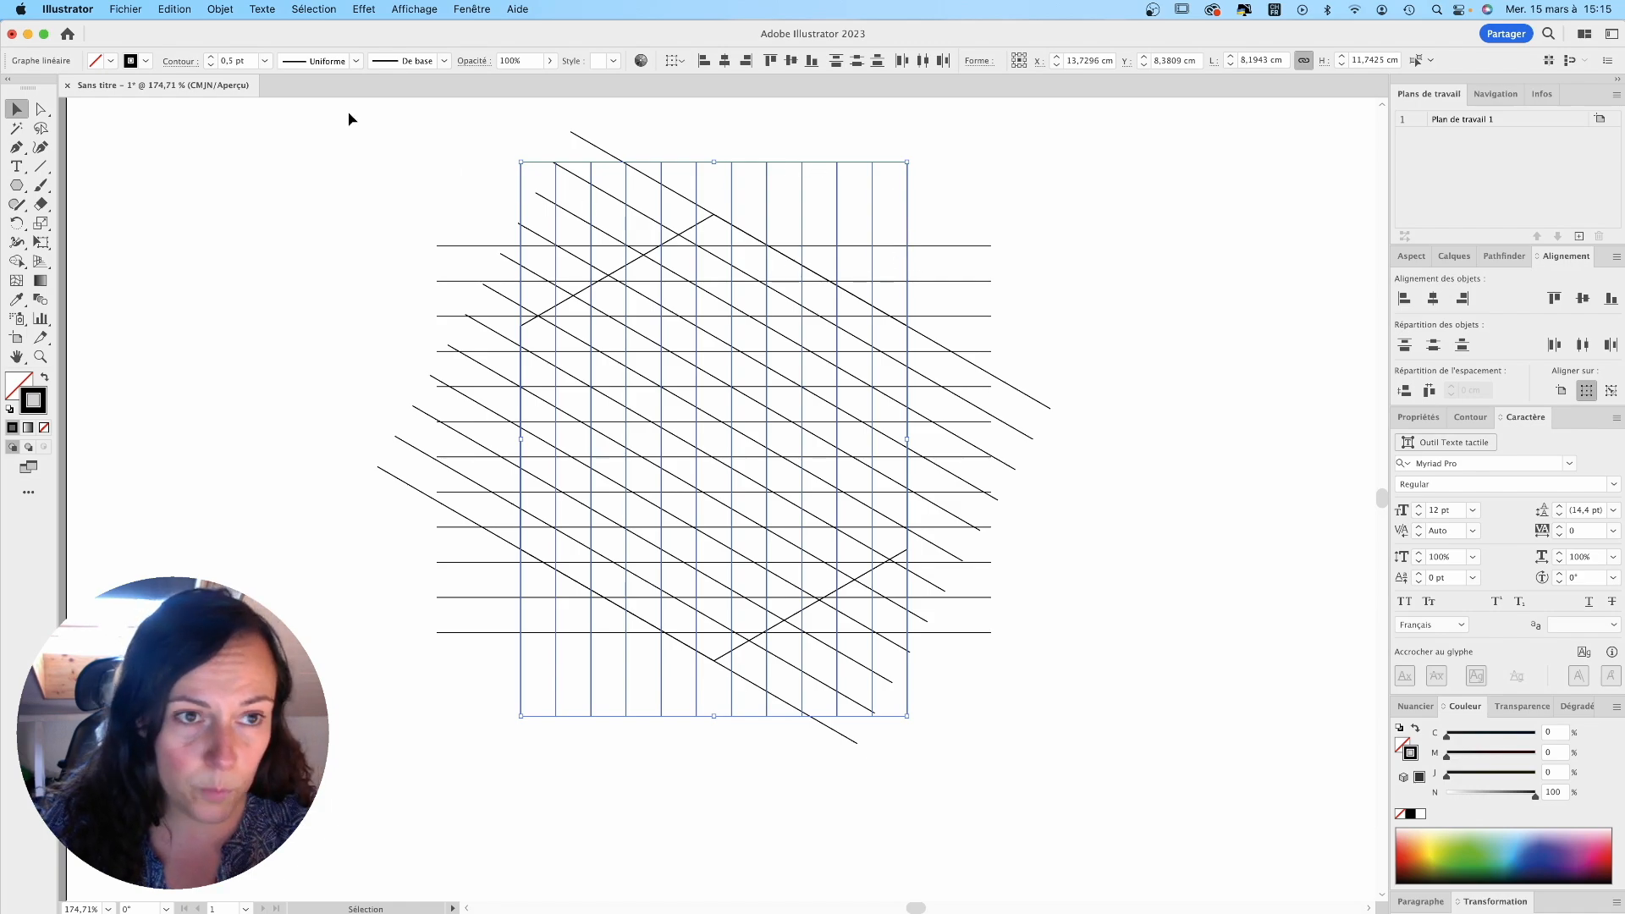
{"action": "left_click", "coordinate": [216, 9]}
{"action": "mouse_move", "coordinate": [219, 34]}
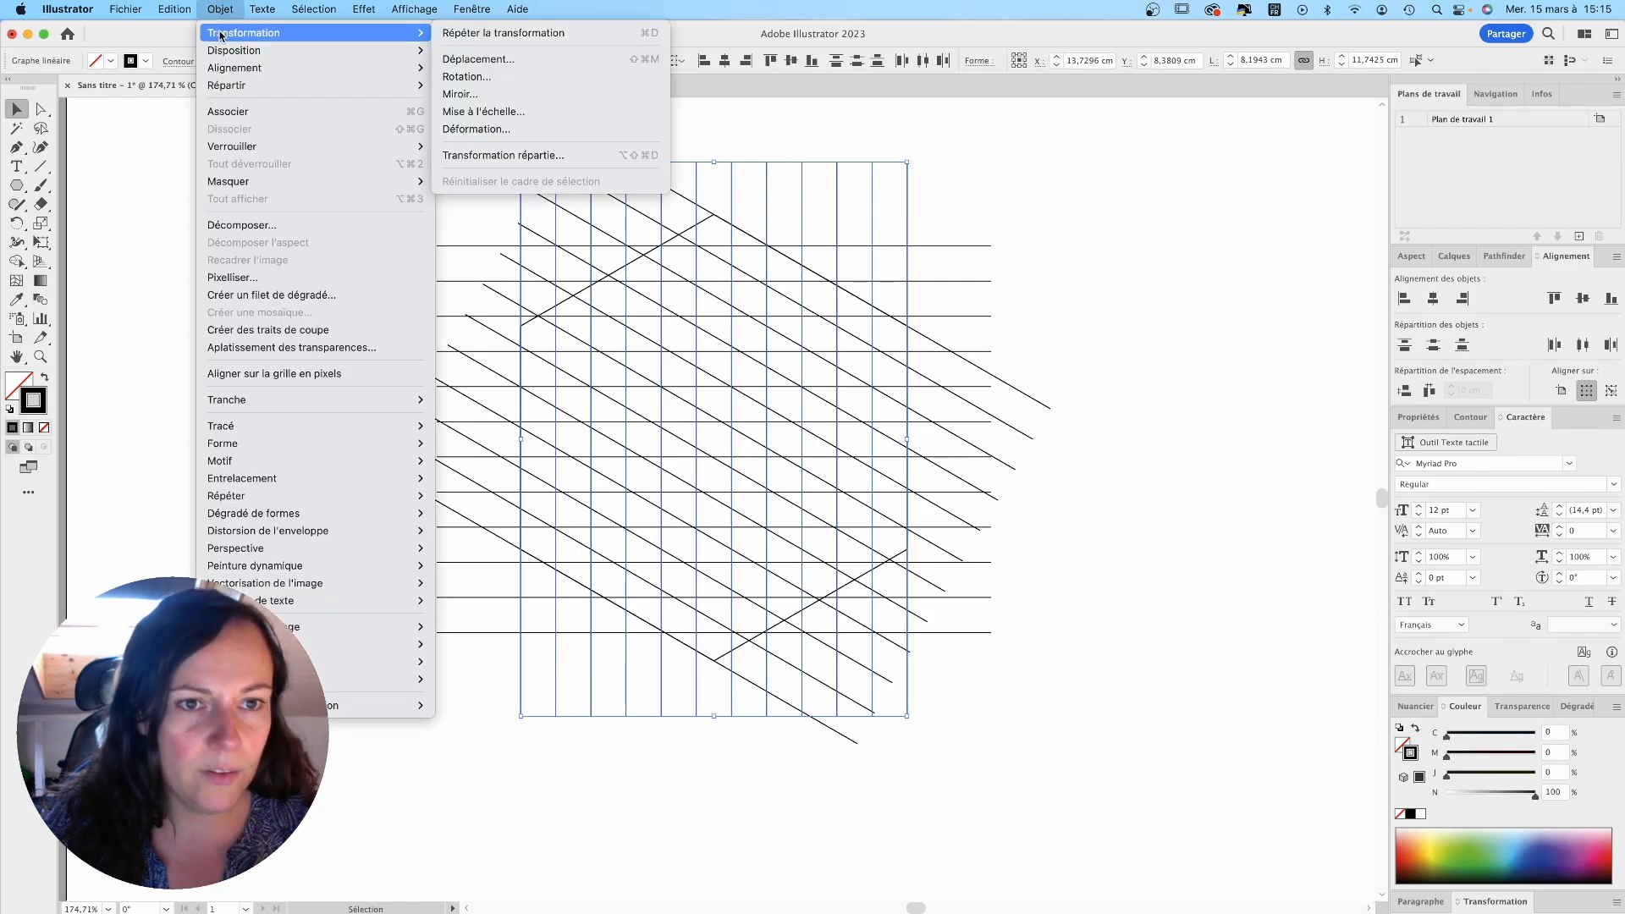
{"action": "left_click", "coordinate": [464, 76]}
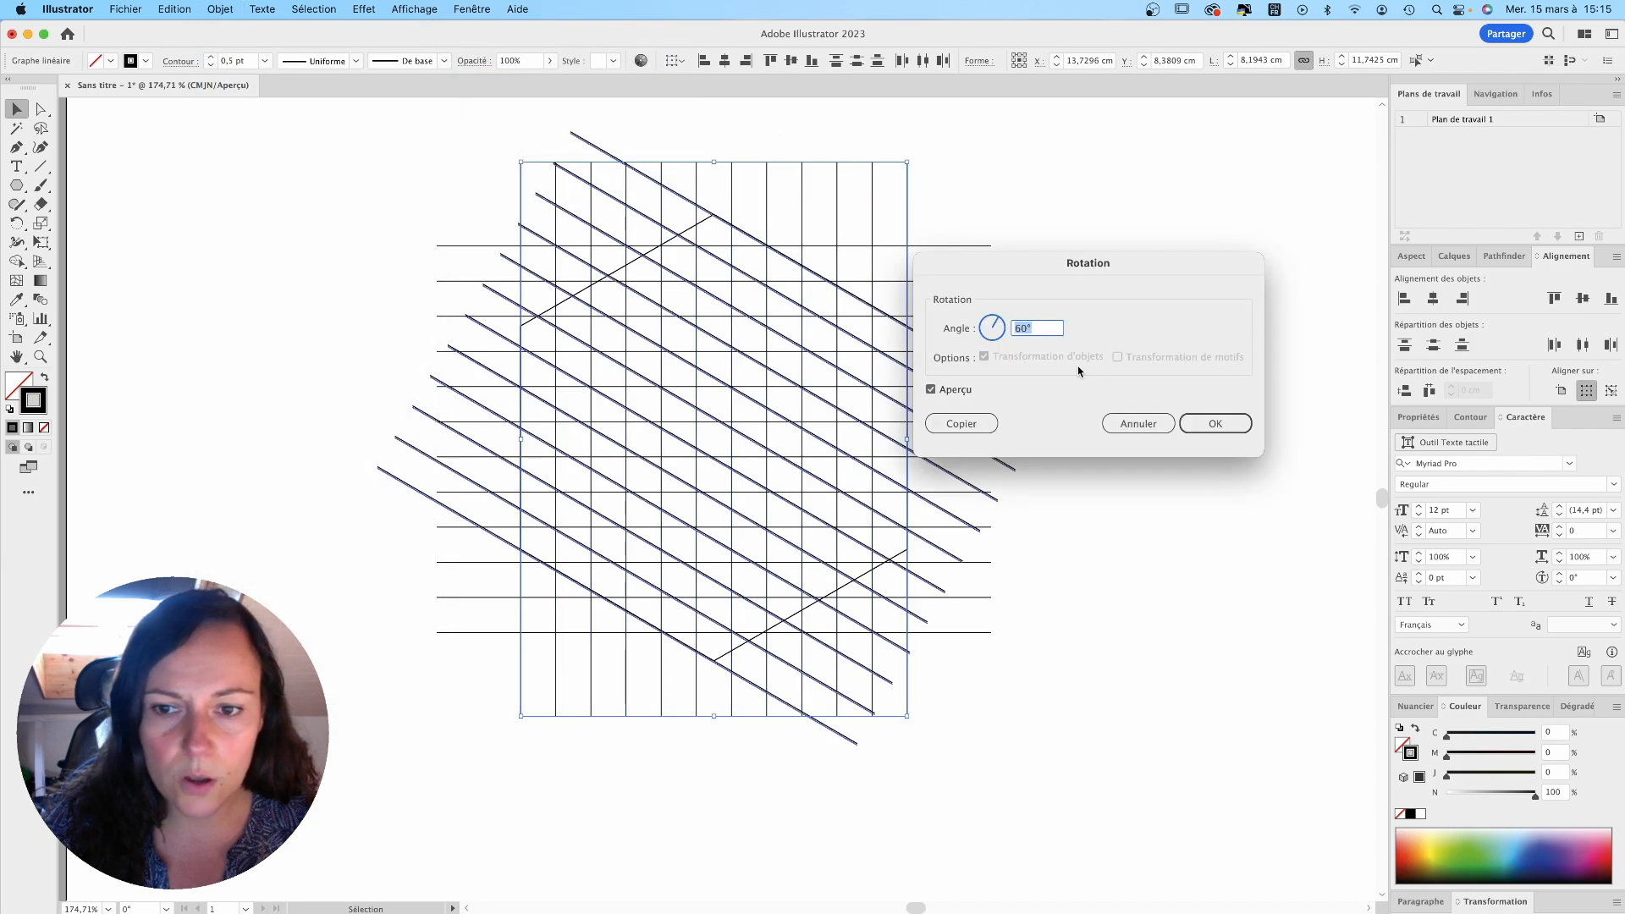
{"action": "type", "text": "-60"}
{"action": "key", "text": "Tab"}
{"action": "left_click", "coordinate": [1211, 423]}
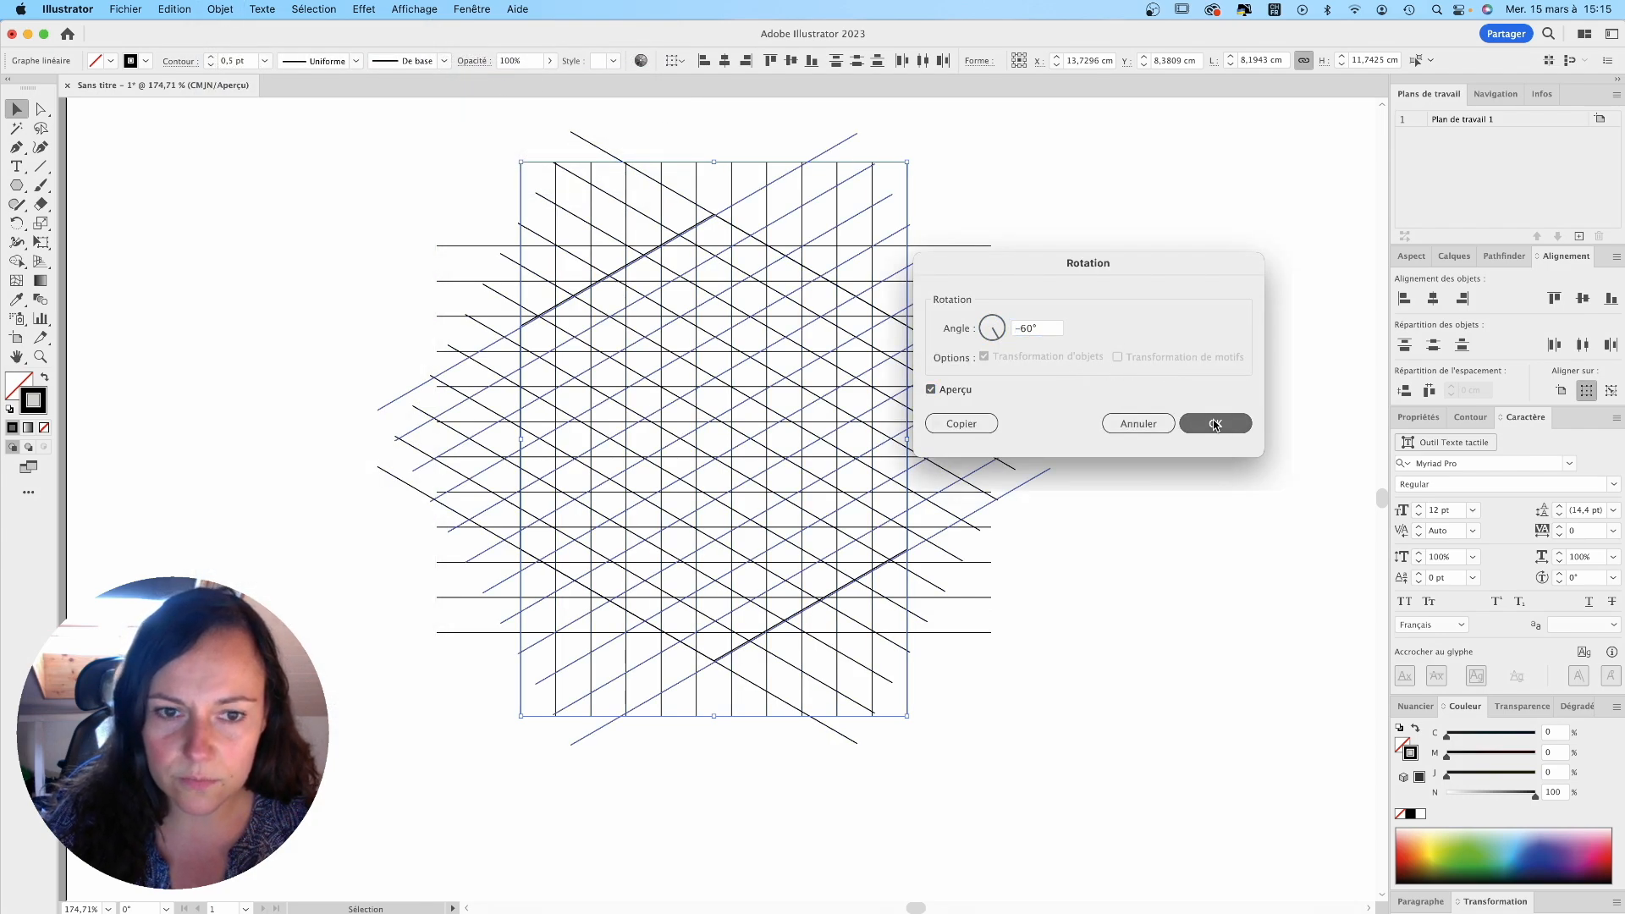
{"action": "left_click", "coordinate": [793, 178]}
{"action": "left_click_drag", "start_coordinate": [793, 178], "coordinate": [790, 171]}
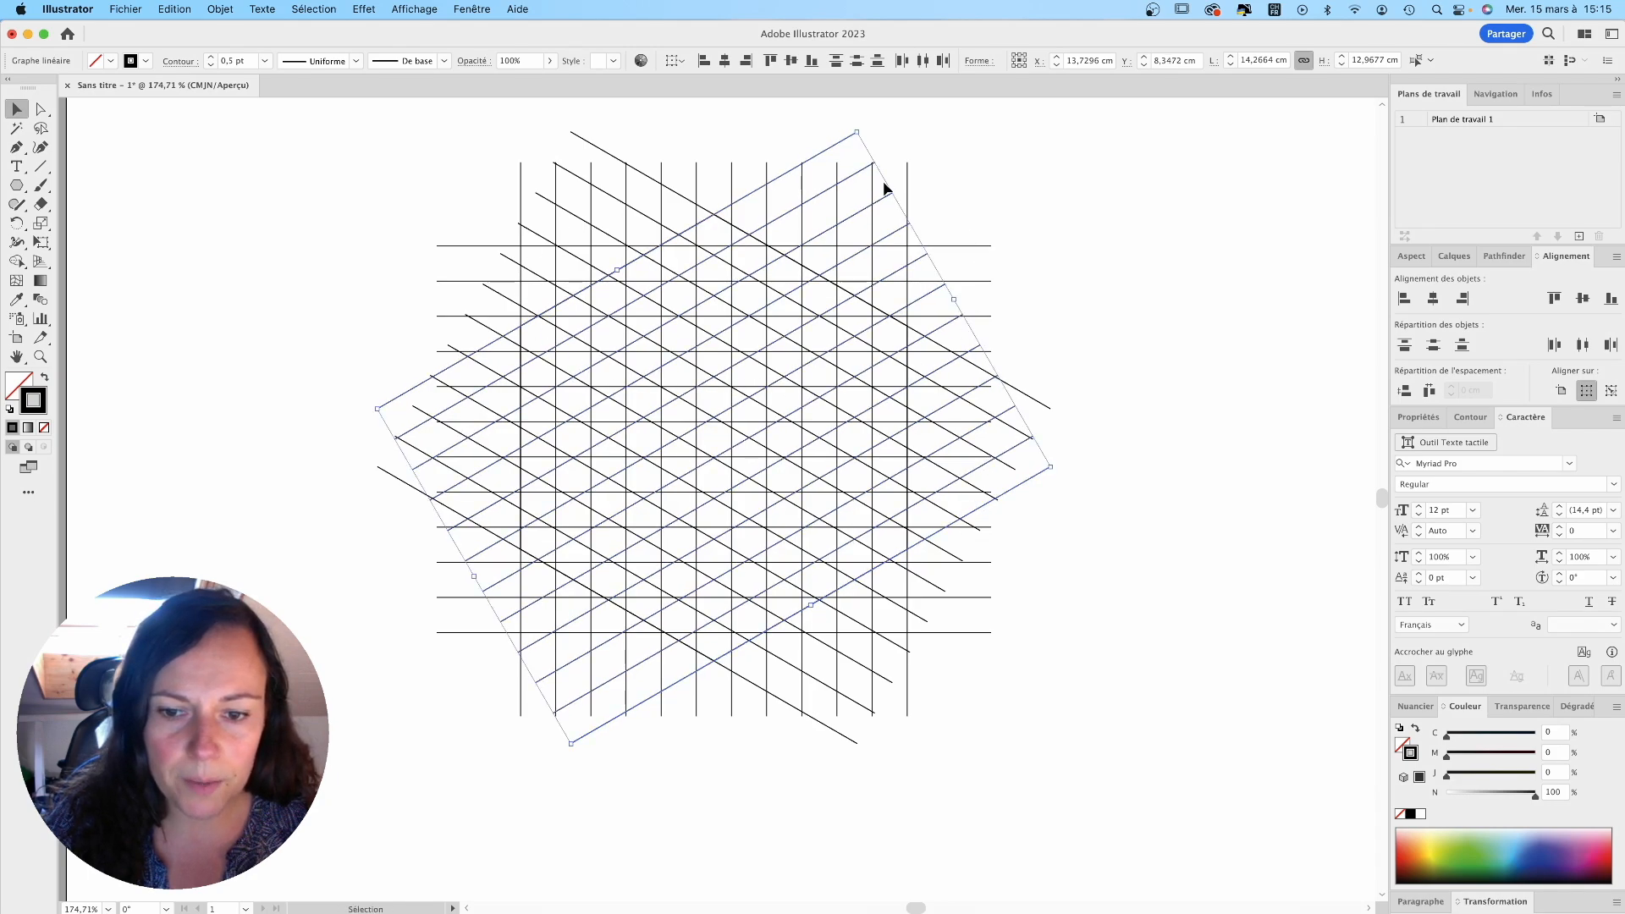
{"action": "left_click", "coordinate": [1126, 215]}
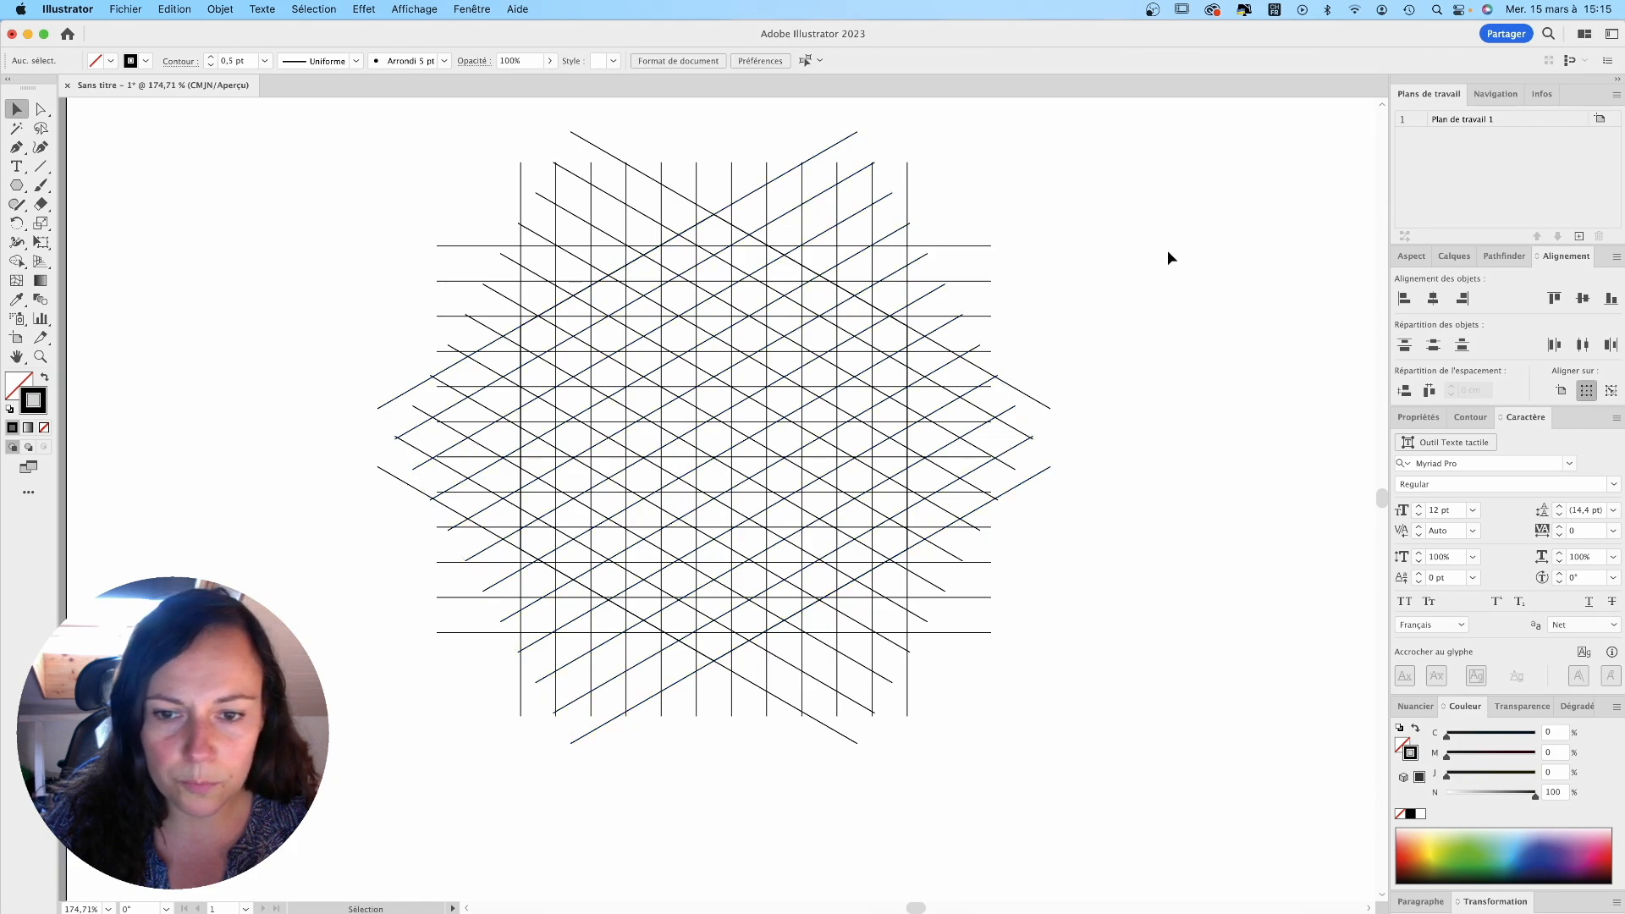
Step: Delete the hexagon and prepare all the grid lines for the Shape Builder tool with a black fill and no stroke
{"action": "left_click", "coordinate": [908, 532]}
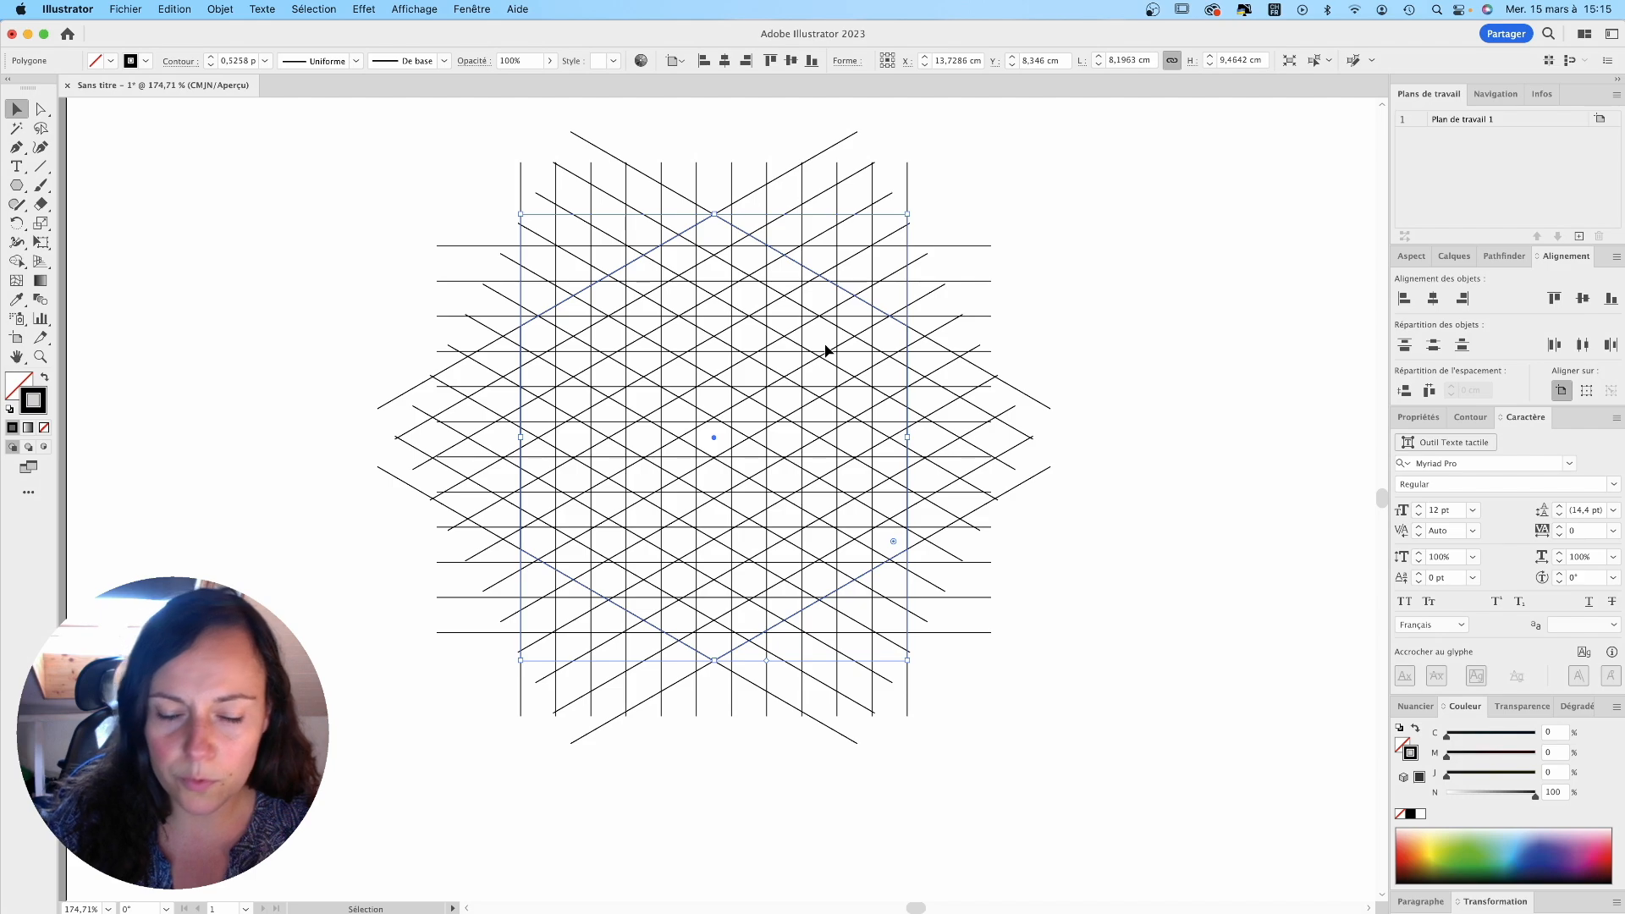
{"action": "key", "text": "Delete"}
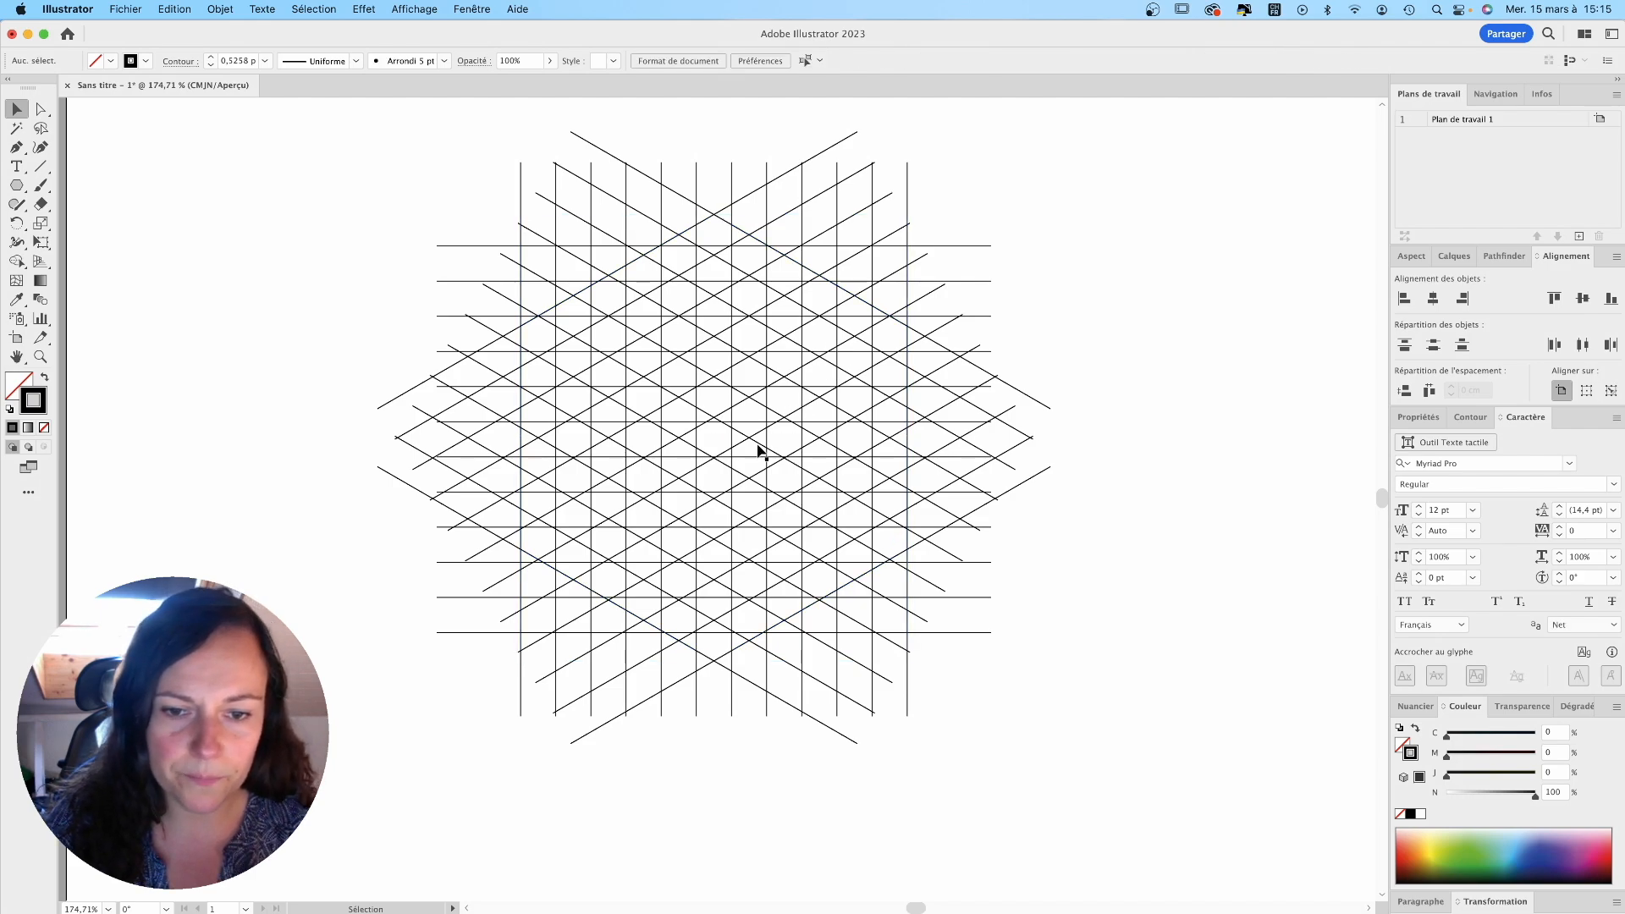
{"action": "scroll", "coordinate": [745, 469], "scroll_direction": "up", "scroll_amount": 2}
{"action": "left_click_drag", "start_coordinate": [398, 138], "coordinate": [1014, 733]}
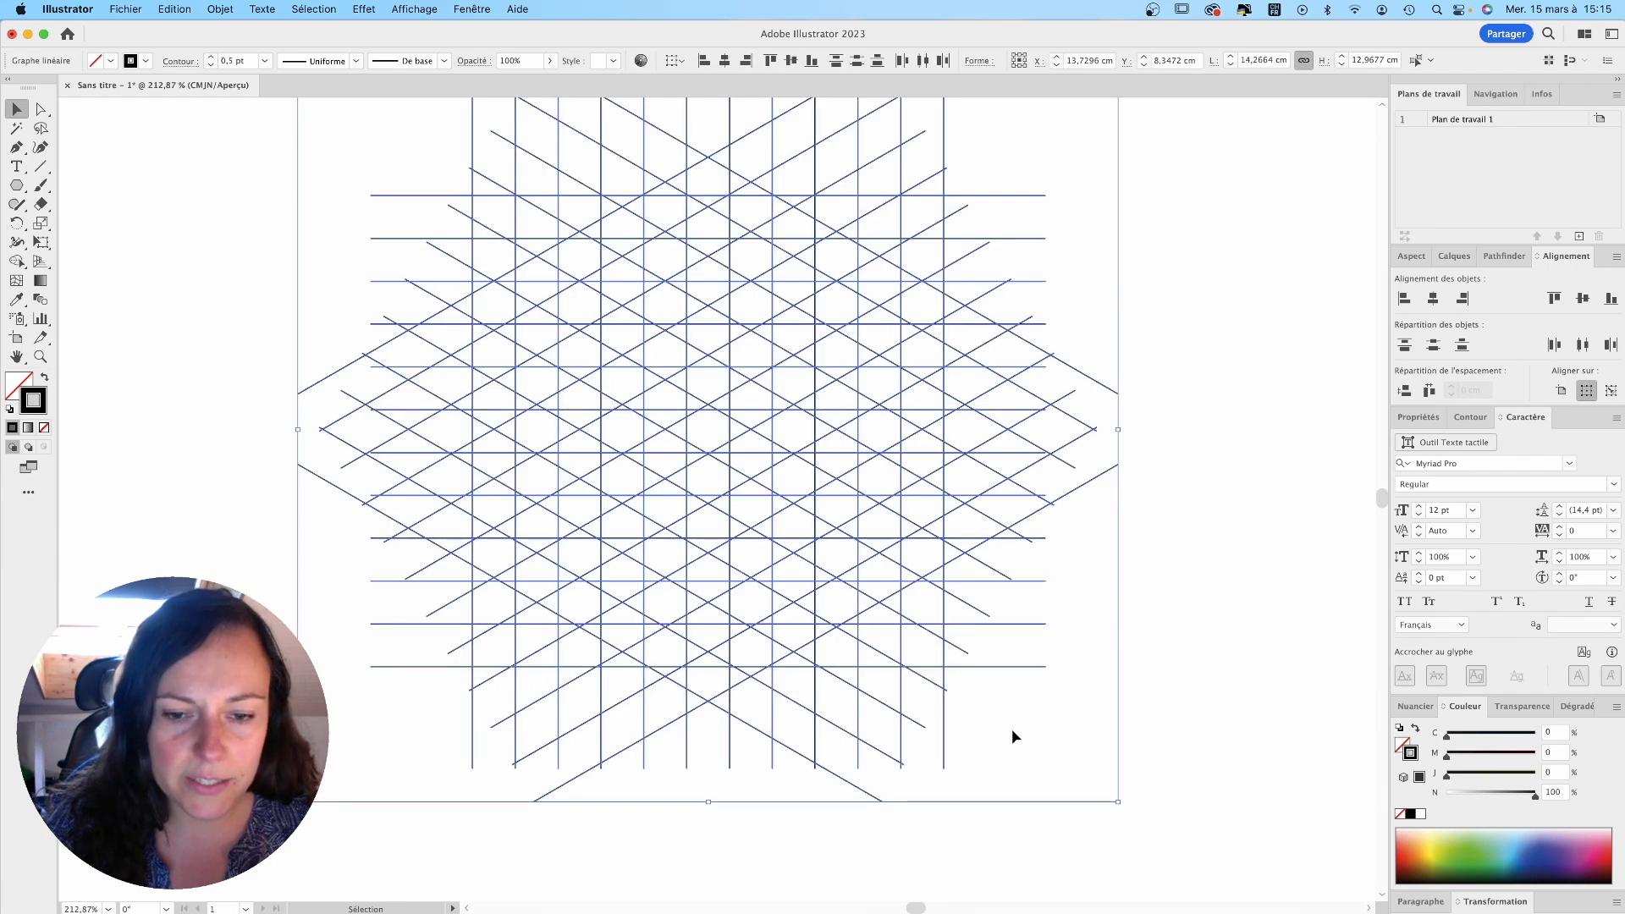
{"action": "left_click", "coordinate": [17, 263]}
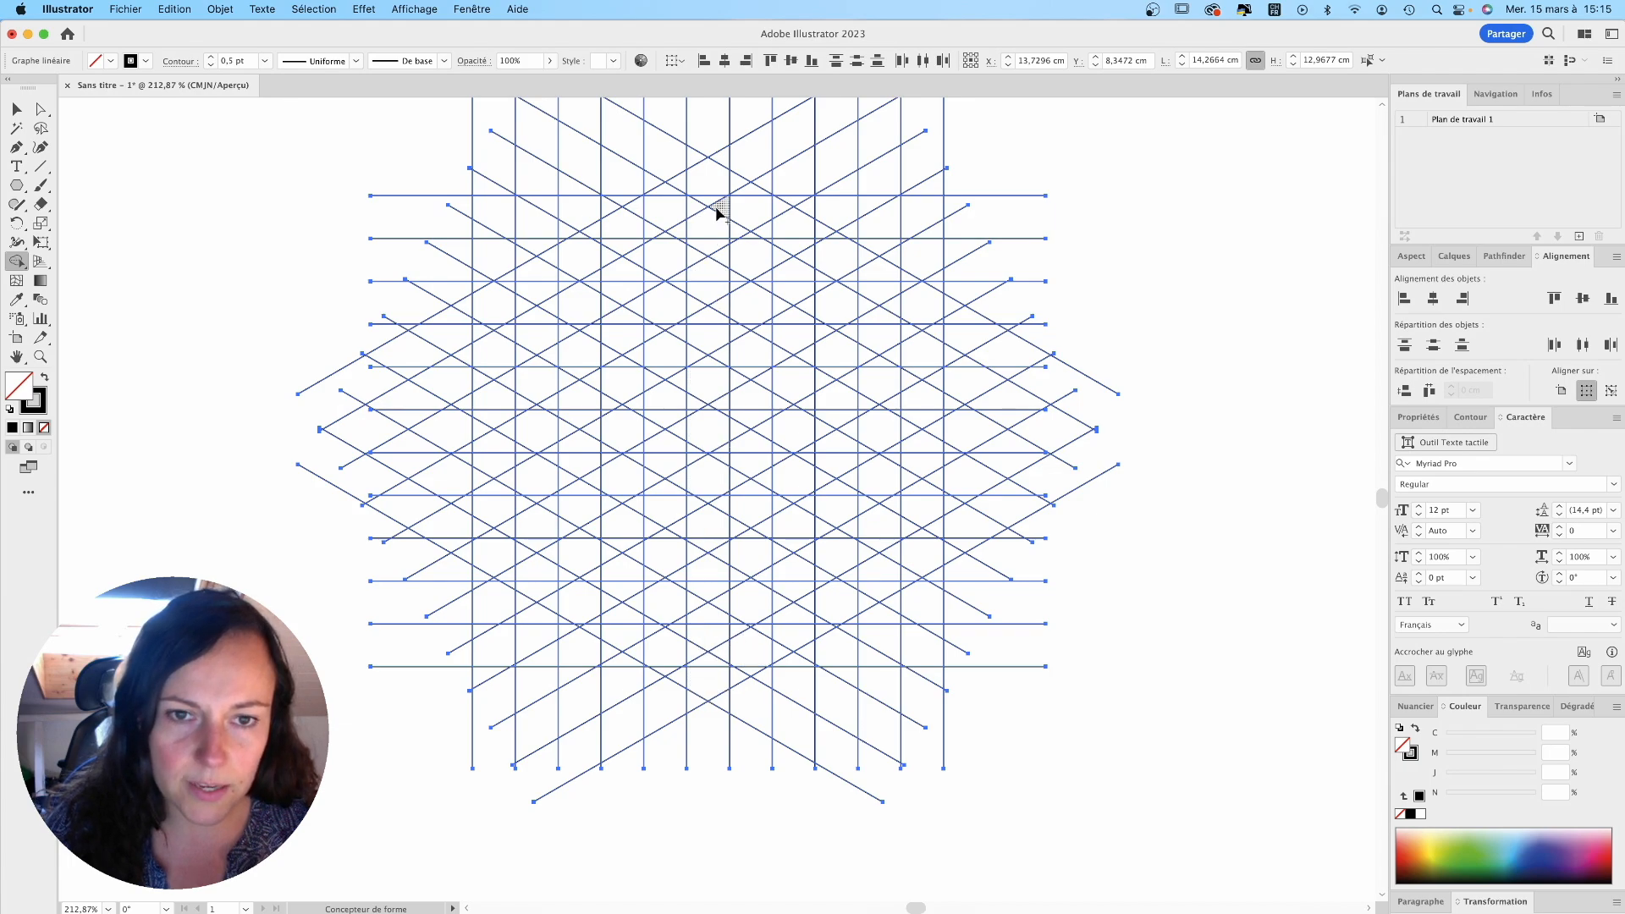
{"action": "left_click", "coordinate": [45, 381]}
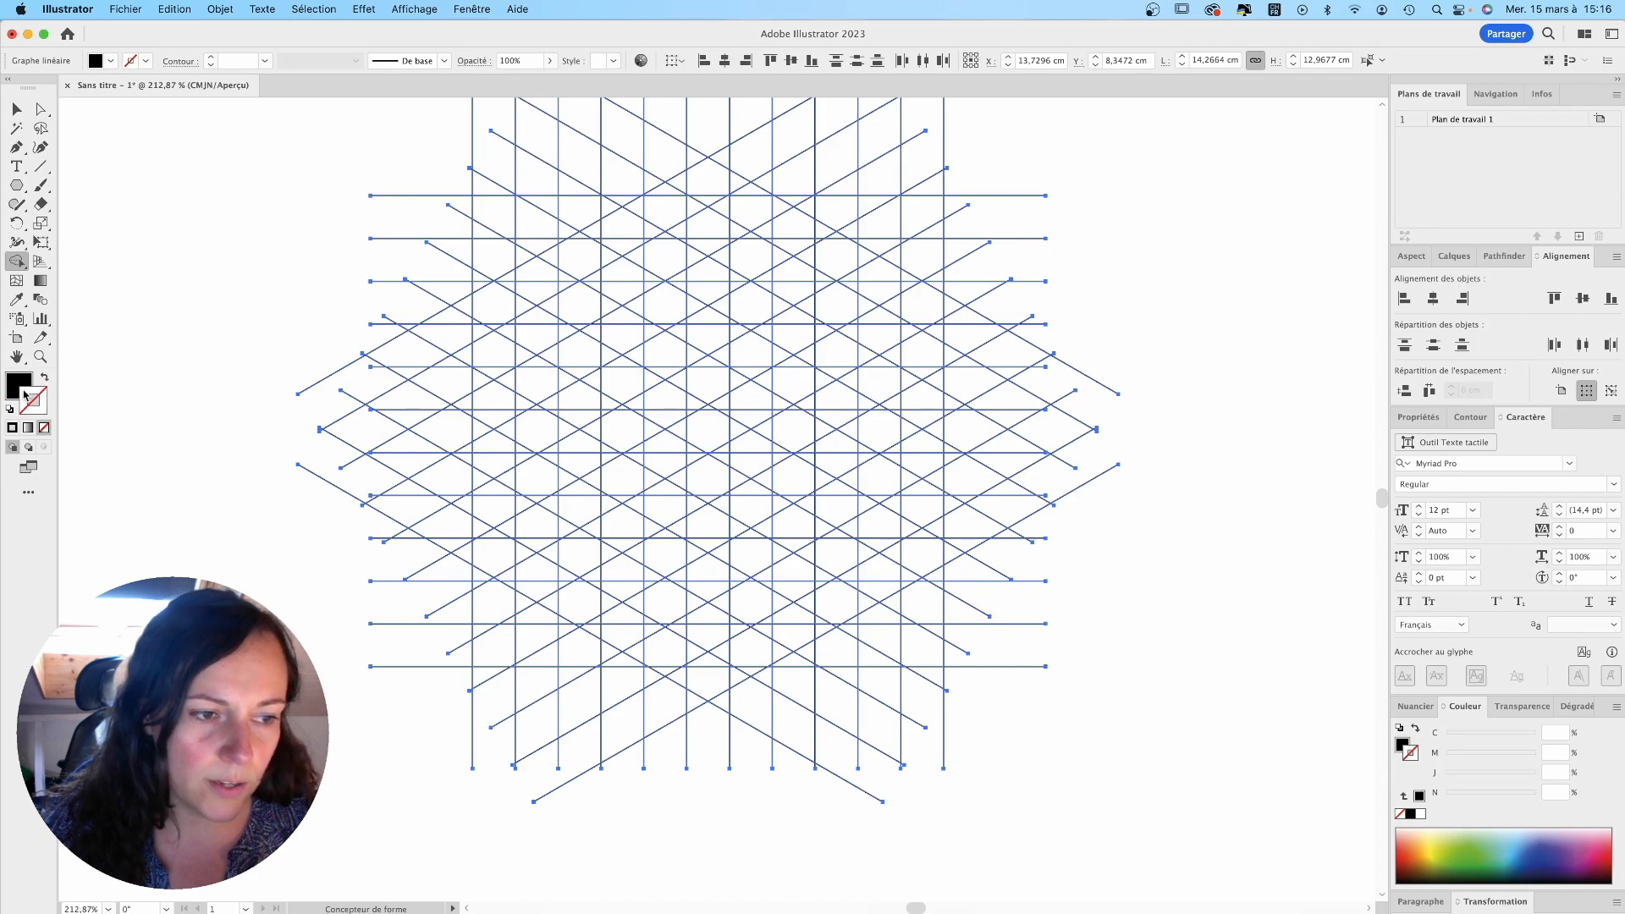
{"action": "left_click", "coordinate": [18, 386]}
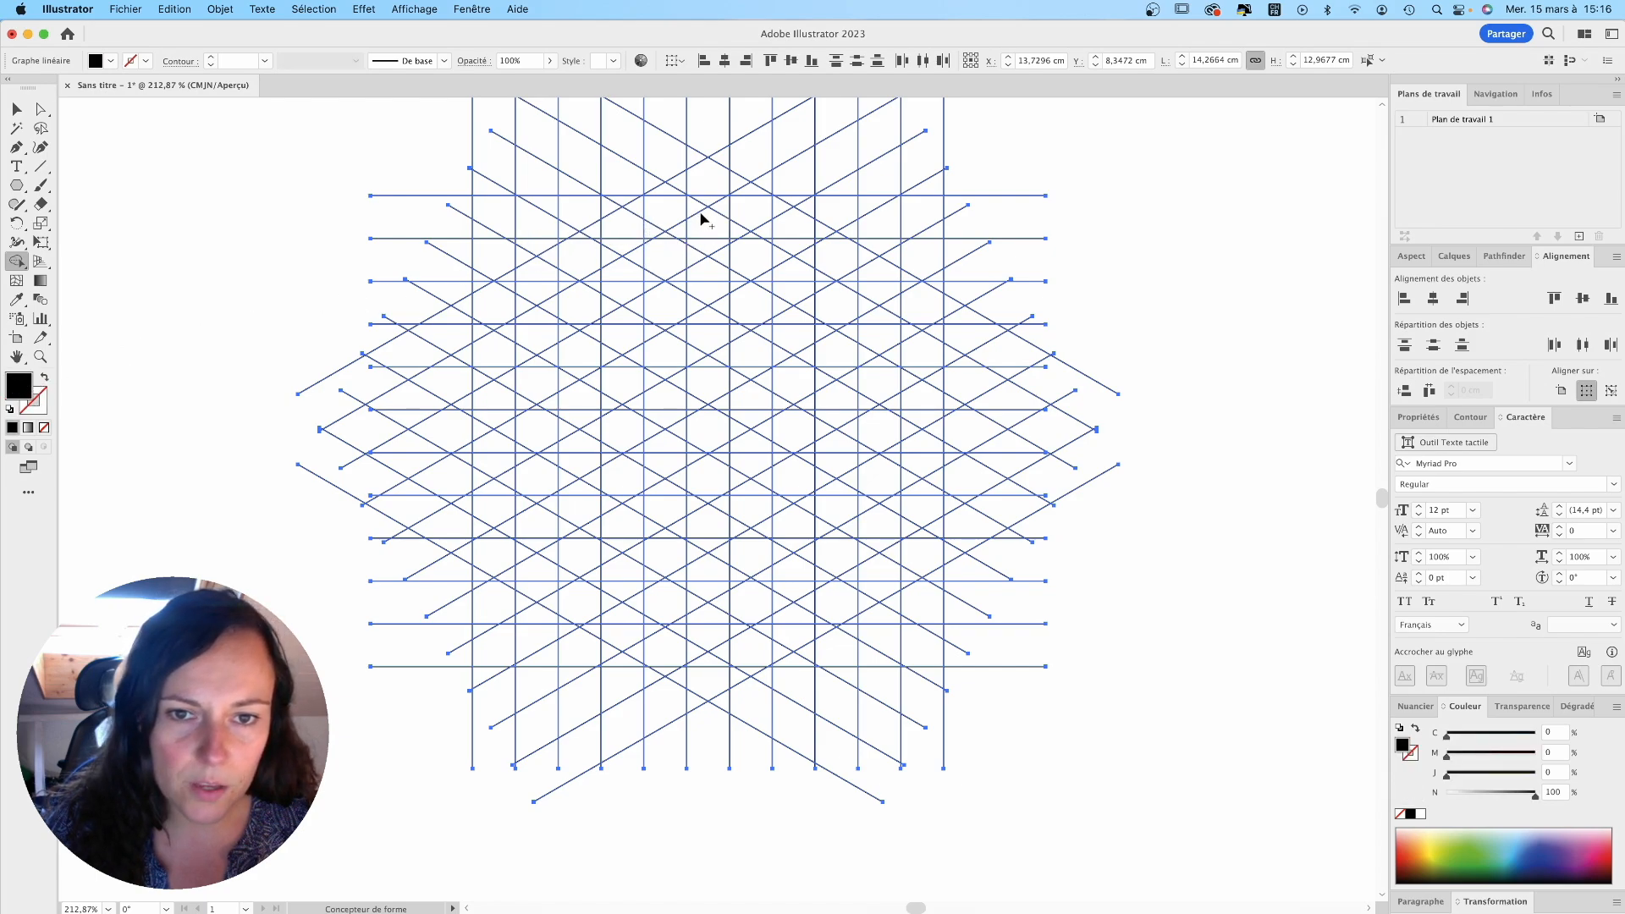
Step: Merge grid cells with the Shape Builder into rough black letters S, U and P that follow the hexagon outline
{"action": "mouse_move", "coordinate": [735, 185]}
{"action": "left_mouse_down"}
{"action": "mouse_move", "coordinate": [754, 225]}
{"action": "mouse_move", "coordinate": [740, 639]}
{"action": "mouse_move", "coordinate": [722, 674]}
{"action": "mouse_move", "coordinate": [668, 657]}
{"action": "mouse_move", "coordinate": [668, 190]}
{"action": "left_mouse_up"}
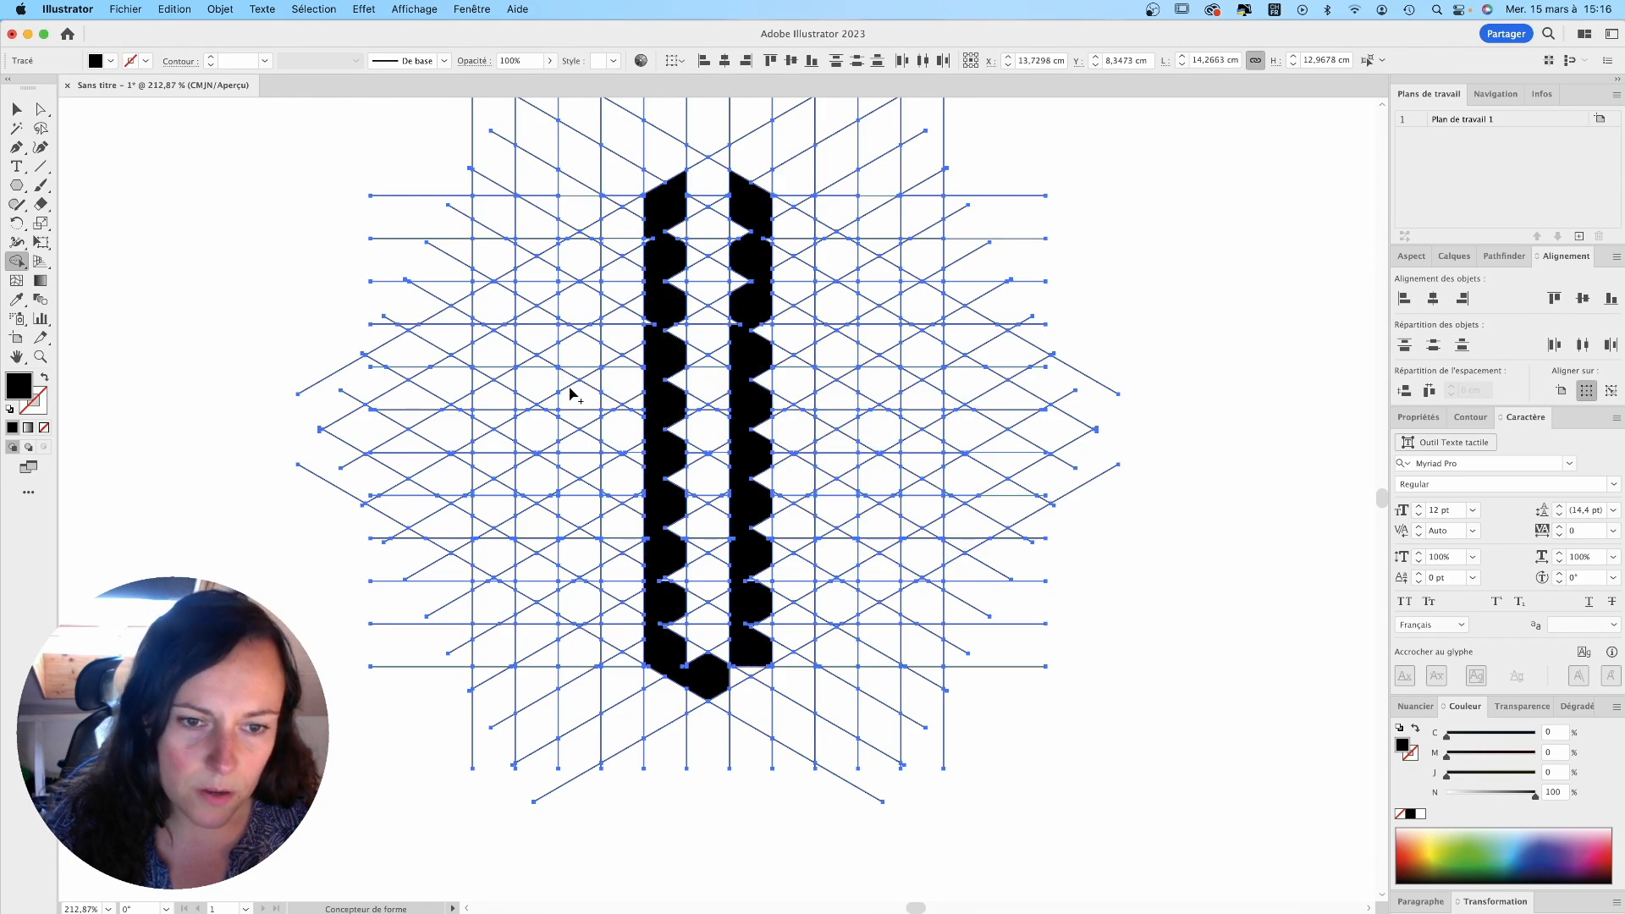
{"action": "mouse_move", "coordinate": [581, 399]}
{"action": "left_mouse_down"}
{"action": "mouse_move", "coordinate": [581, 254]}
{"action": "mouse_move", "coordinate": [508, 298]}
{"action": "mouse_move", "coordinate": [487, 425]}
{"action": "left_mouse_up"}
{"action": "key", "text": "super+z"}
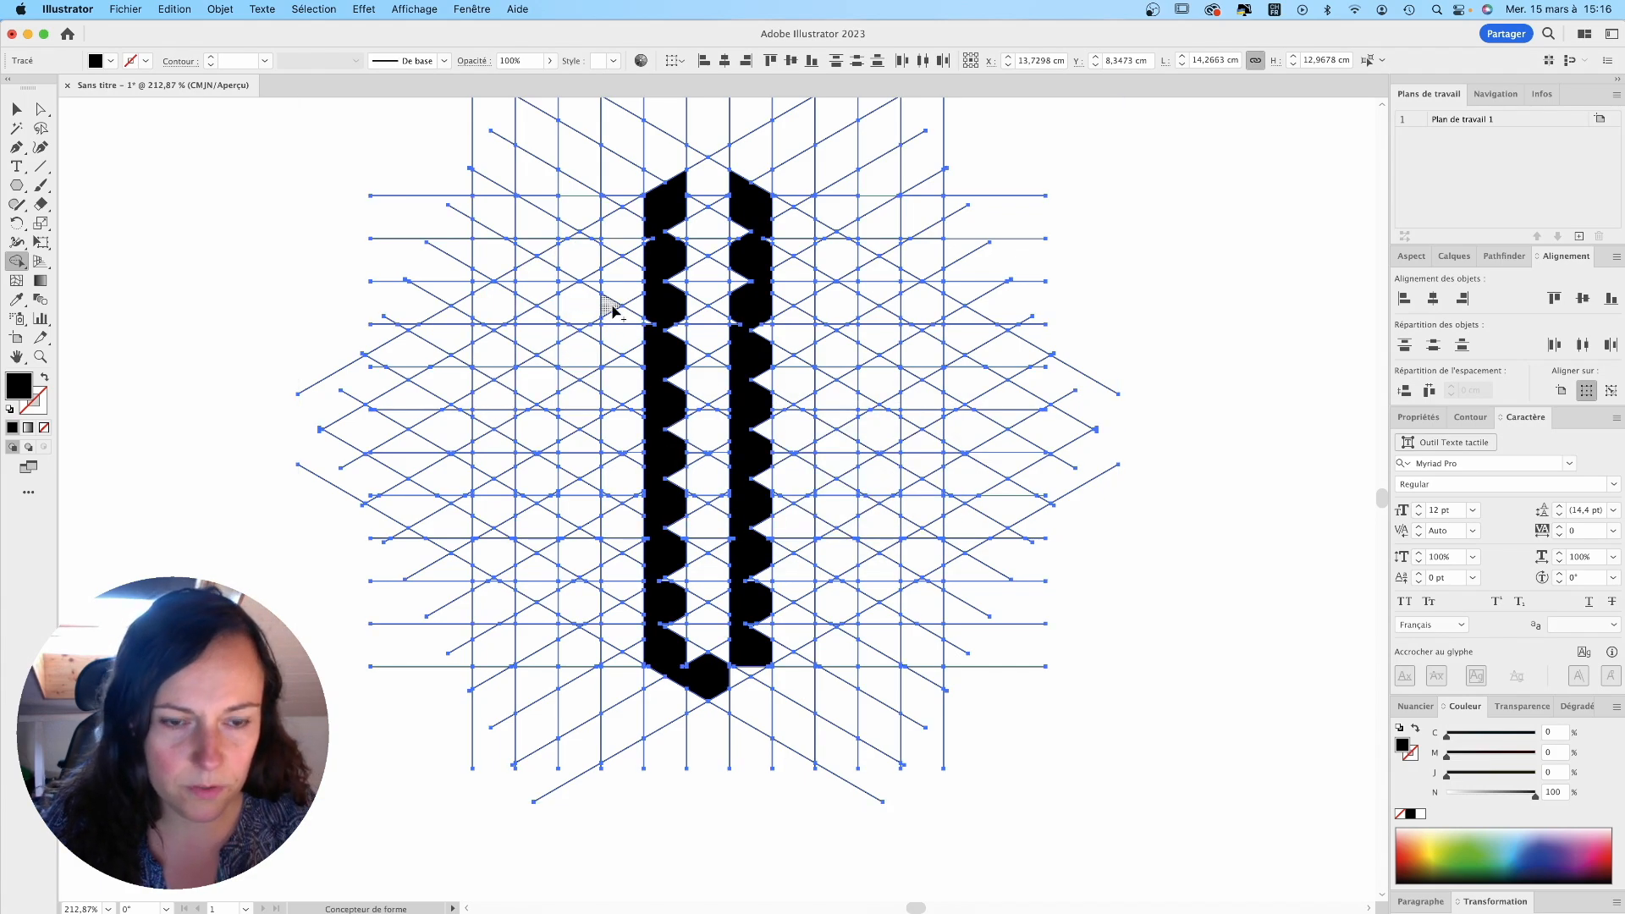
{"action": "mouse_move", "coordinate": [581, 257]}
{"action": "left_mouse_down"}
{"action": "mouse_move", "coordinate": [499, 304]}
{"action": "mouse_move", "coordinate": [489, 429]}
{"action": "mouse_move", "coordinate": [581, 432]}
{"action": "mouse_move", "coordinate": [486, 427]}
{"action": "mouse_move", "coordinate": [584, 449]}
{"action": "mouse_move", "coordinate": [590, 622]}
{"action": "mouse_move", "coordinate": [497, 551]}
{"action": "mouse_move", "coordinate": [496, 505]}
{"action": "left_mouse_up"}
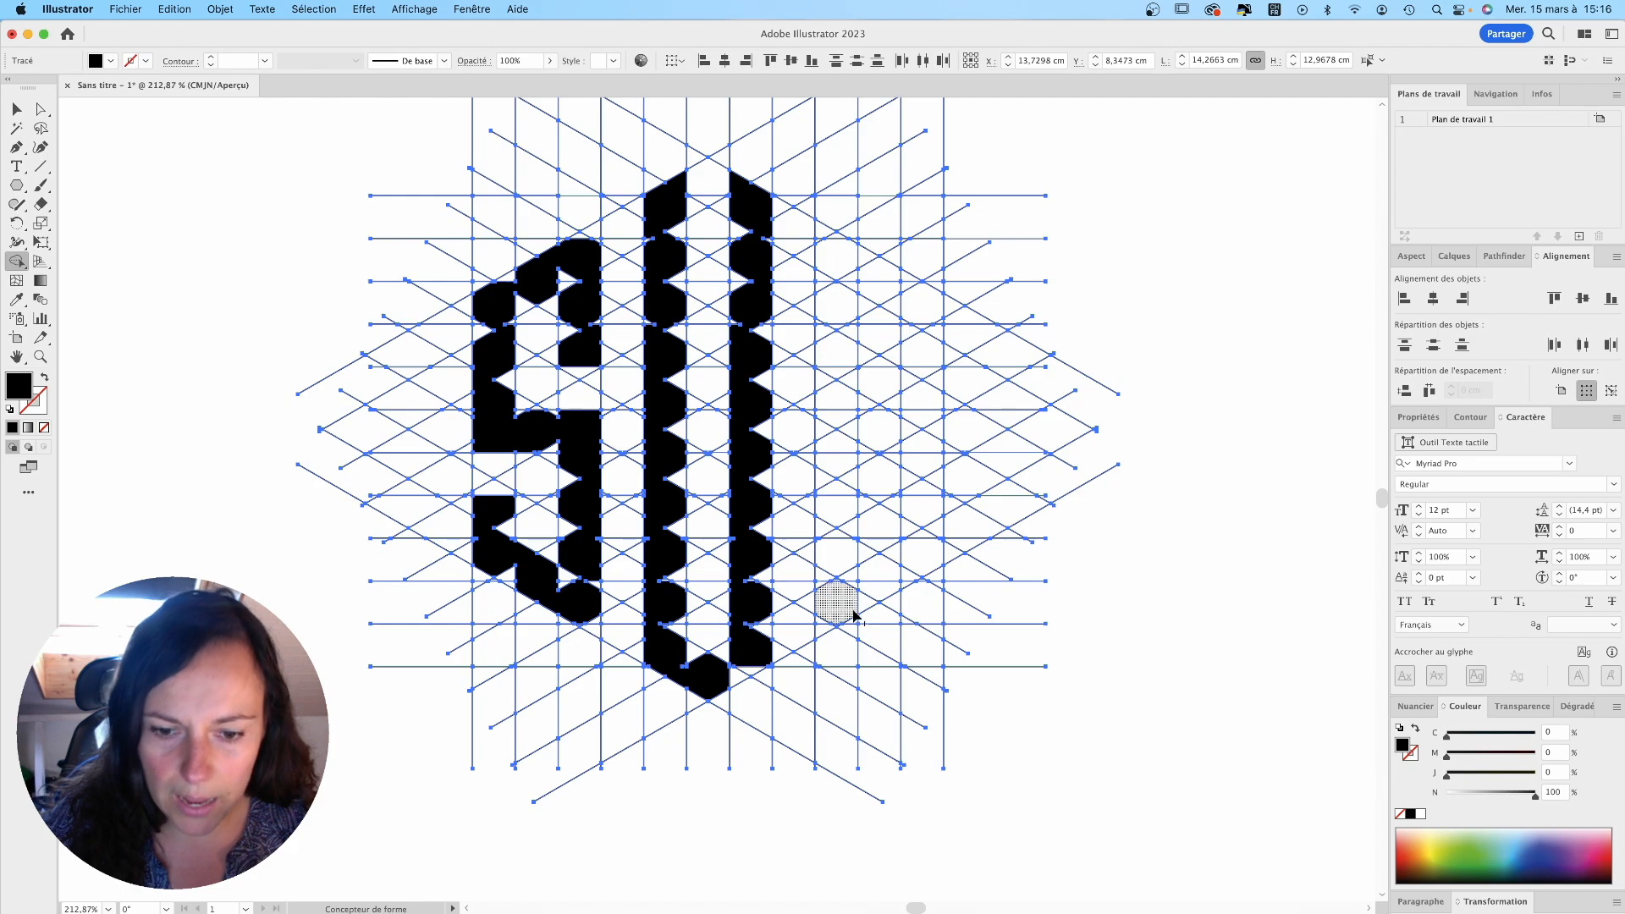
{"action": "mouse_move", "coordinate": [827, 626]}
{"action": "left_mouse_down"}
{"action": "mouse_move", "coordinate": [828, 234]}
{"action": "mouse_move", "coordinate": [929, 314]}
{"action": "mouse_move", "coordinate": [923, 431]}
{"action": "mouse_move", "coordinate": [843, 437]}
{"action": "left_mouse_up"}
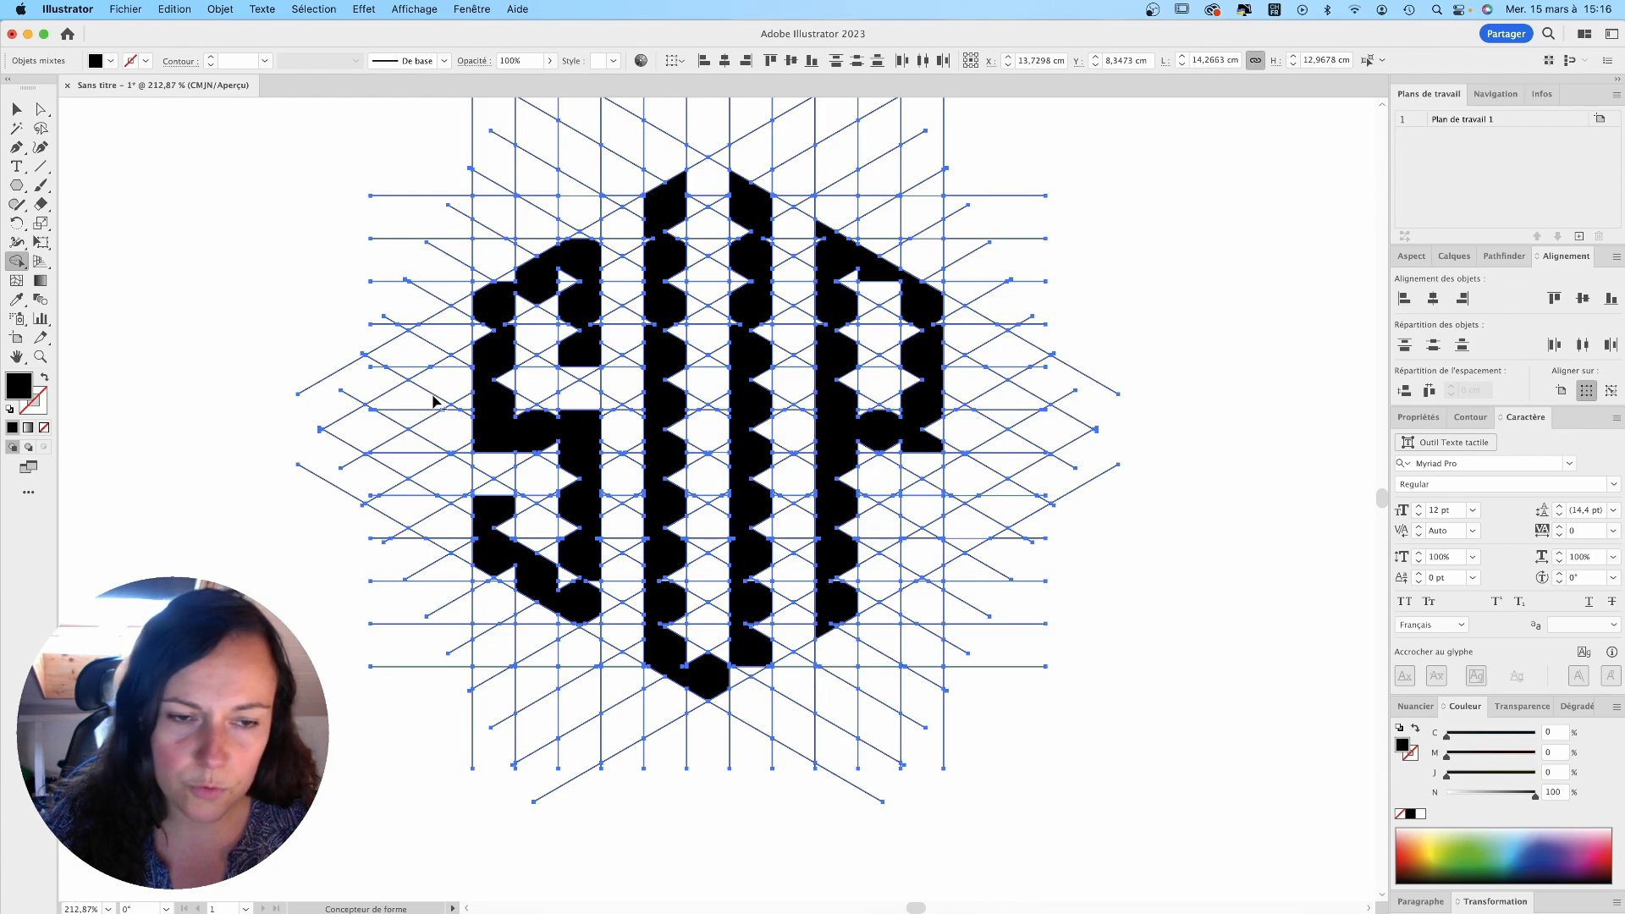
Step: Merge the unfilled notches in the upper part of the S into the letter
{"action": "scroll", "coordinate": [466, 326], "scroll_direction": "up", "scroll_amount": 6}
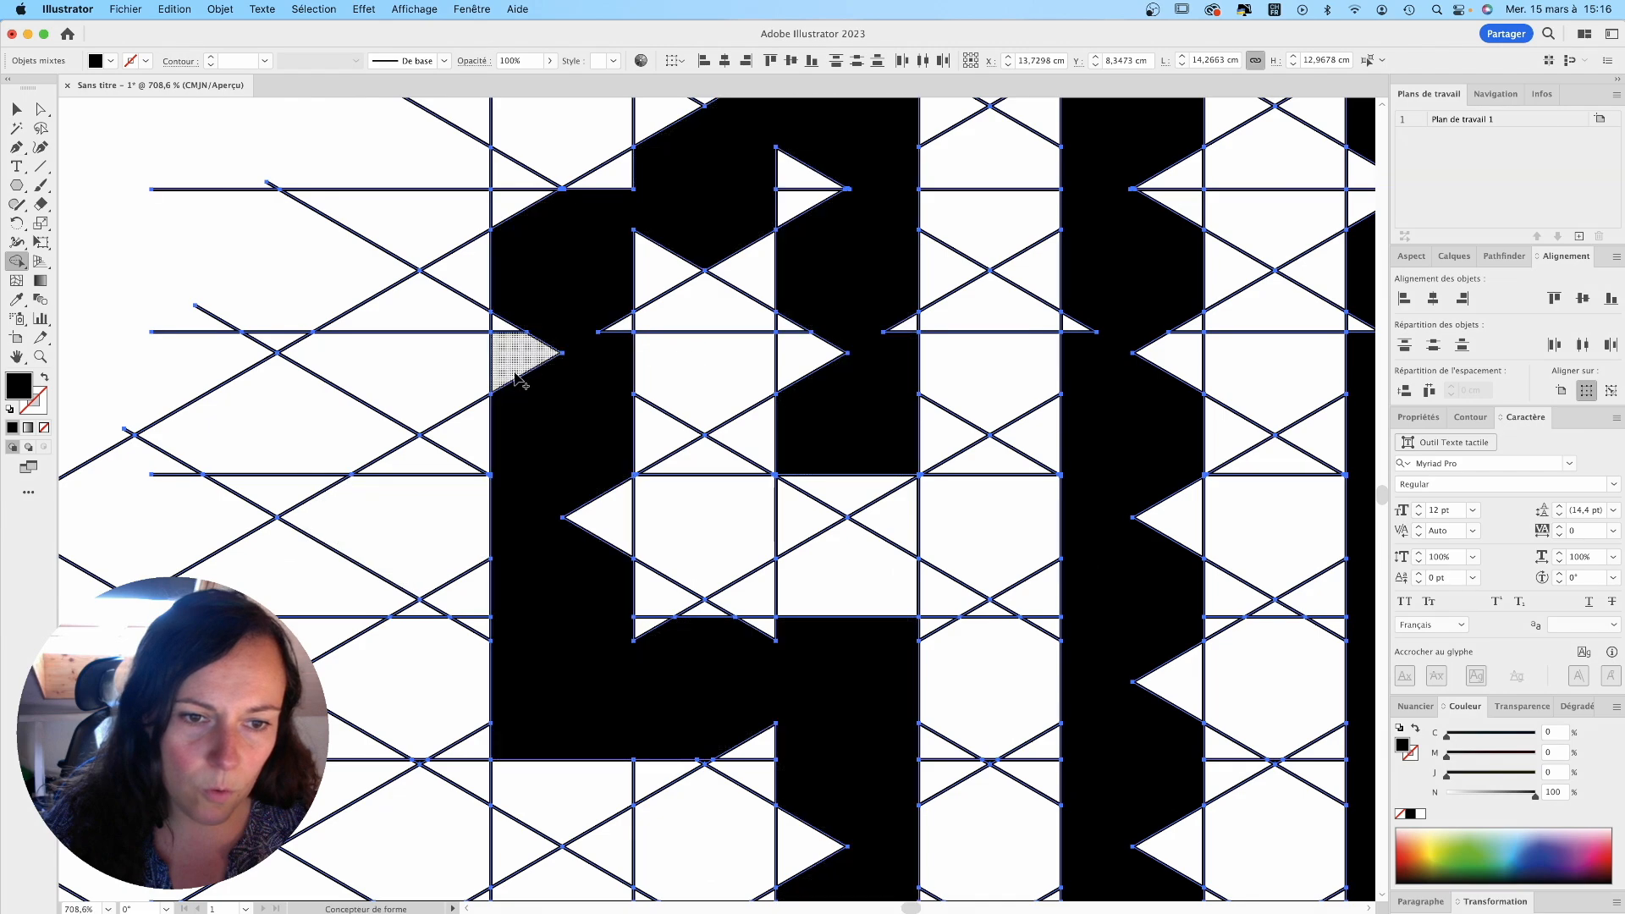
{"action": "mouse_move", "coordinate": [518, 379]}
{"action": "left_mouse_down"}
{"action": "mouse_move", "coordinate": [503, 413]}
{"action": "mouse_move", "coordinate": [506, 332]}
{"action": "left_mouse_up"}
{"action": "mouse_move", "coordinate": [527, 254]}
{"action": "left_mouse_down"}
{"action": "mouse_move", "coordinate": [619, 173]}
{"action": "mouse_move", "coordinate": [883, 144]}
{"action": "mouse_move", "coordinate": [800, 205]}
{"action": "mouse_move", "coordinate": [716, 220]}
{"action": "mouse_move", "coordinate": [637, 323]}
{"action": "left_mouse_up"}
{"action": "left_click", "coordinate": [882, 318]}
{"action": "scroll", "coordinate": [881, 305], "scroll_direction": "up", "scroll_amount": 6}
{"action": "scroll", "coordinate": [880, 304], "scroll_direction": "right", "scroll_amount": 2}
{"action": "left_click", "coordinate": [834, 309]}
{"action": "scroll", "coordinate": [745, 254], "scroll_direction": "down", "scroll_amount": 6}
{"action": "scroll", "coordinate": [745, 254], "scroll_direction": "left", "scroll_amount": 1}
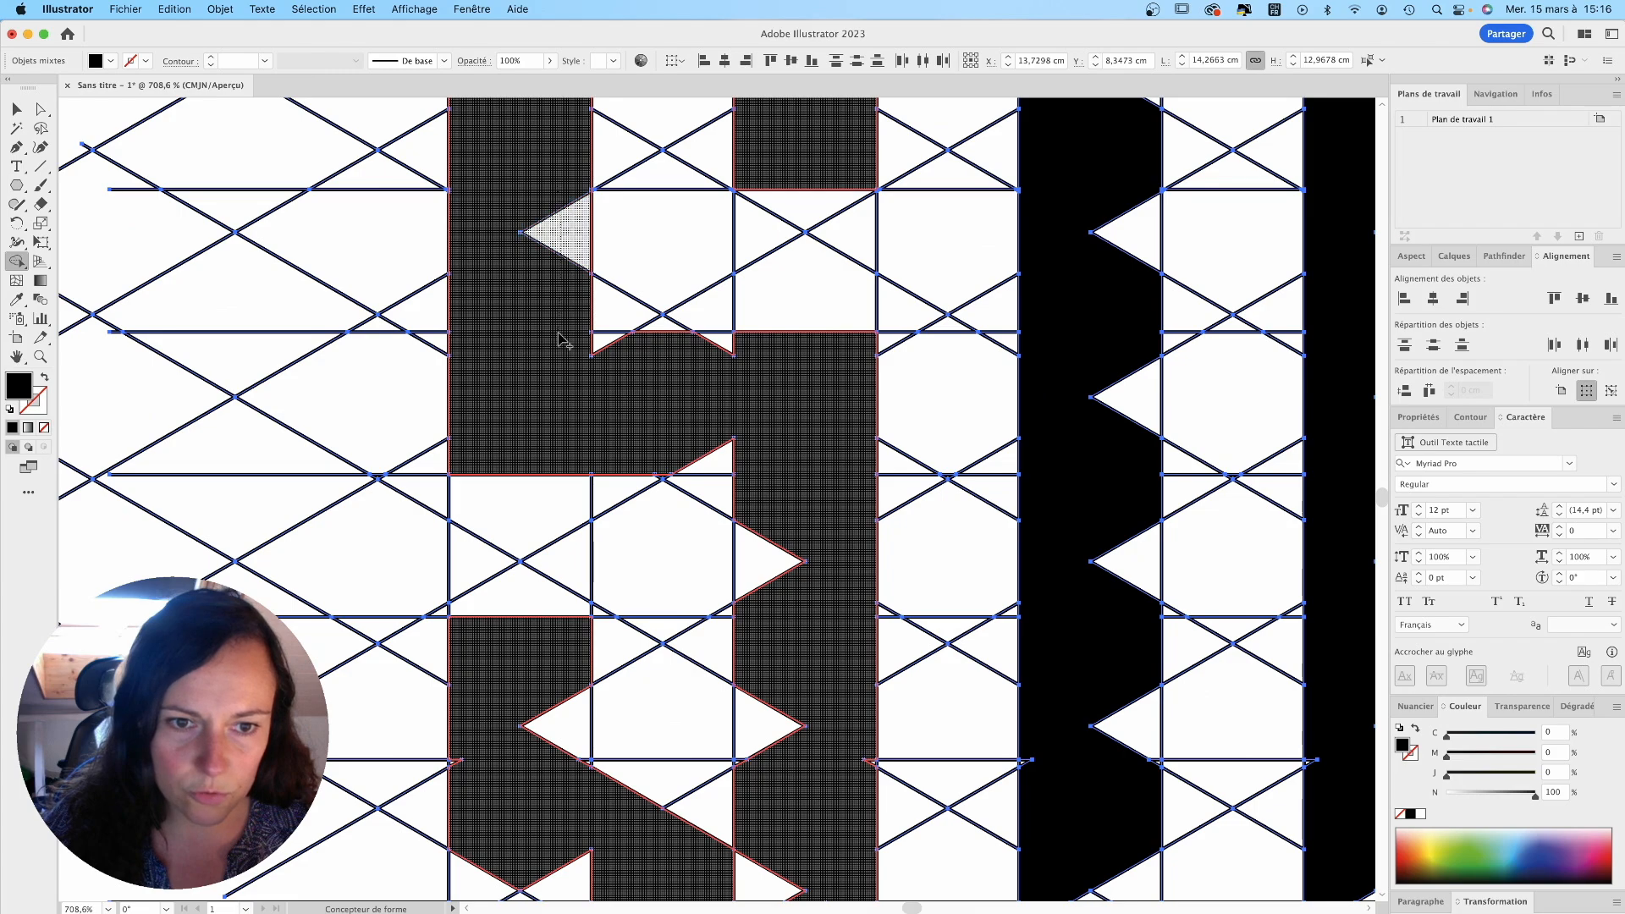
Step: Merge the remaining gaps in the middle bar, stem and lower slanted stroke of the S into the letter
{"action": "left_click", "coordinate": [710, 352]}
{"action": "left_click", "coordinate": [726, 453]}
{"action": "scroll", "coordinate": [745, 339], "scroll_direction": "down", "scroll_amount": 6}
{"action": "scroll", "coordinate": [745, 338], "scroll_direction": "right", "scroll_amount": 1}
{"action": "mouse_move", "coordinate": [749, 162]}
{"action": "left_mouse_down"}
{"action": "mouse_move", "coordinate": [754, 561]}
{"action": "mouse_move", "coordinate": [843, 560]}
{"action": "mouse_move", "coordinate": [843, 710]}
{"action": "mouse_move", "coordinate": [795, 703]}
{"action": "left_mouse_up"}
{"action": "mouse_move", "coordinate": [687, 608]}
{"action": "left_mouse_down"}
{"action": "mouse_move", "coordinate": [564, 549]}
{"action": "mouse_move", "coordinate": [573, 563]}
{"action": "mouse_move", "coordinate": [547, 449]}
{"action": "mouse_move", "coordinate": [554, 336]}
{"action": "mouse_move", "coordinate": [581, 423]}
{"action": "left_mouse_up"}
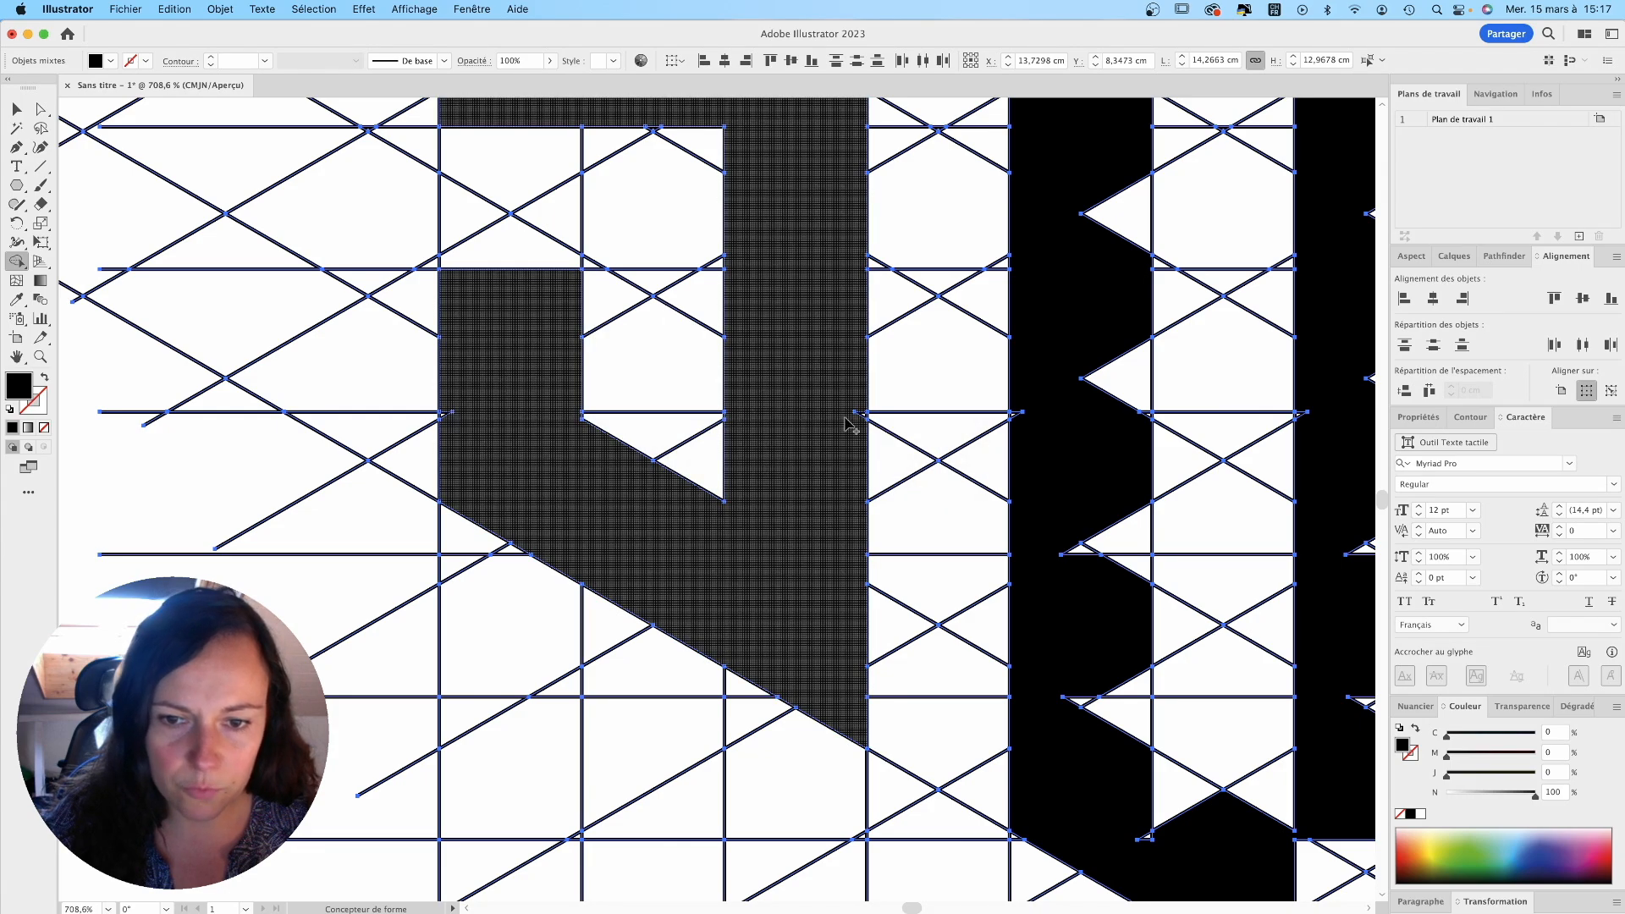
Step: Merge the triangular notches along both stems and the base of the U so its strokes are solid and straight-edged
{"action": "scroll", "coordinate": [859, 417], "scroll_direction": "right", "scroll_amount": 10}
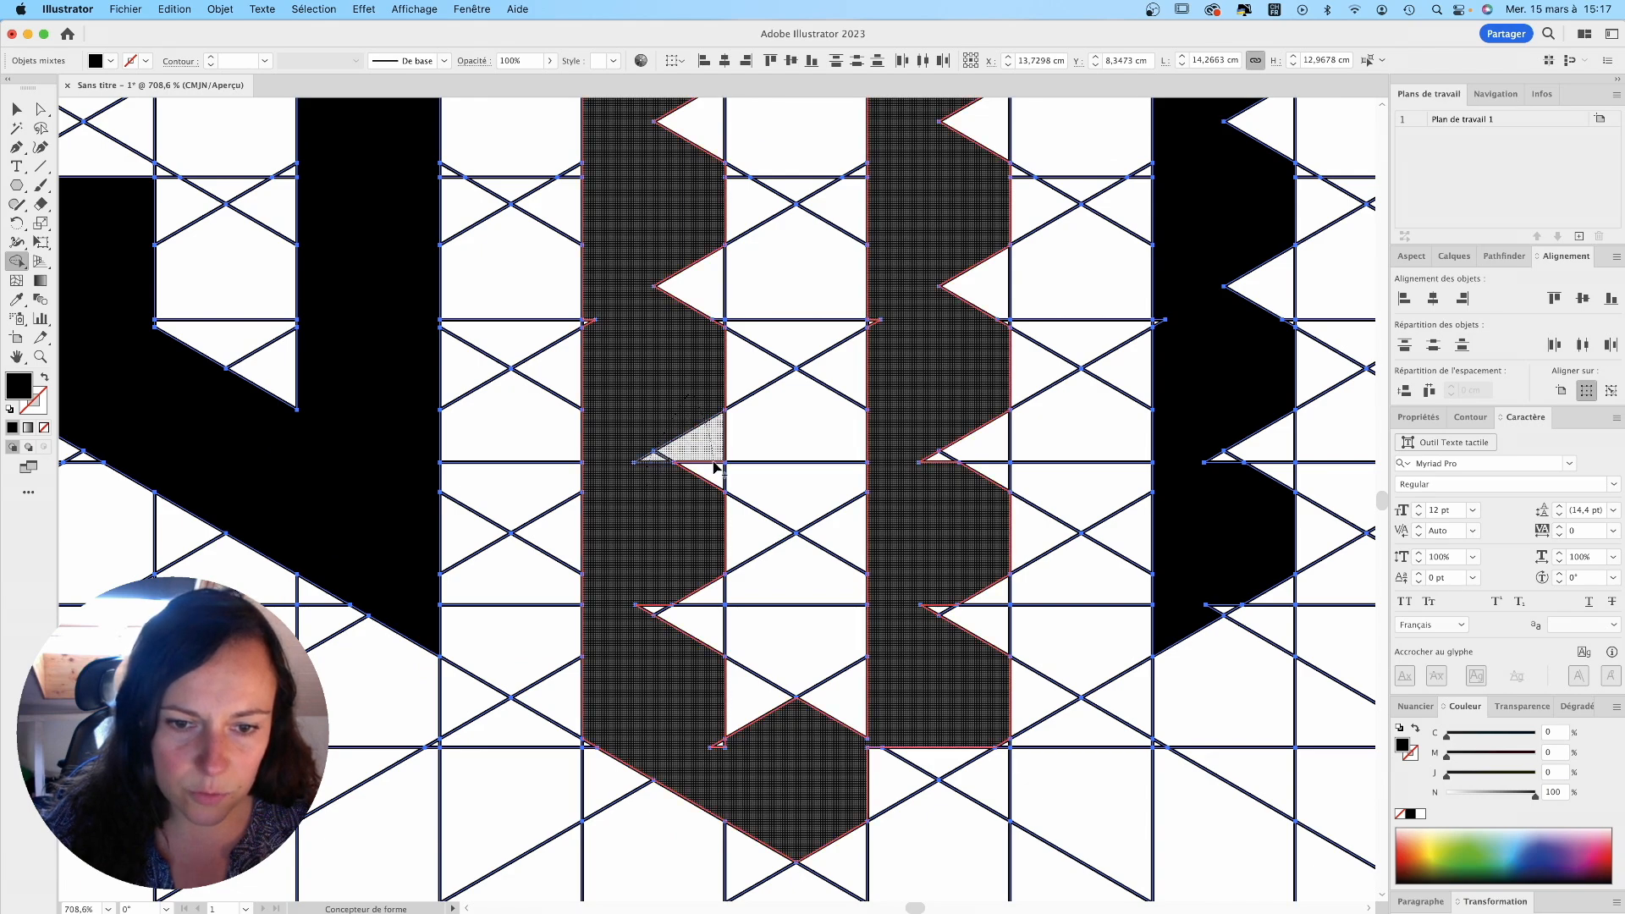
{"action": "left_click_drag", "start_coordinate": [711, 495], "coordinate": [664, 618]}
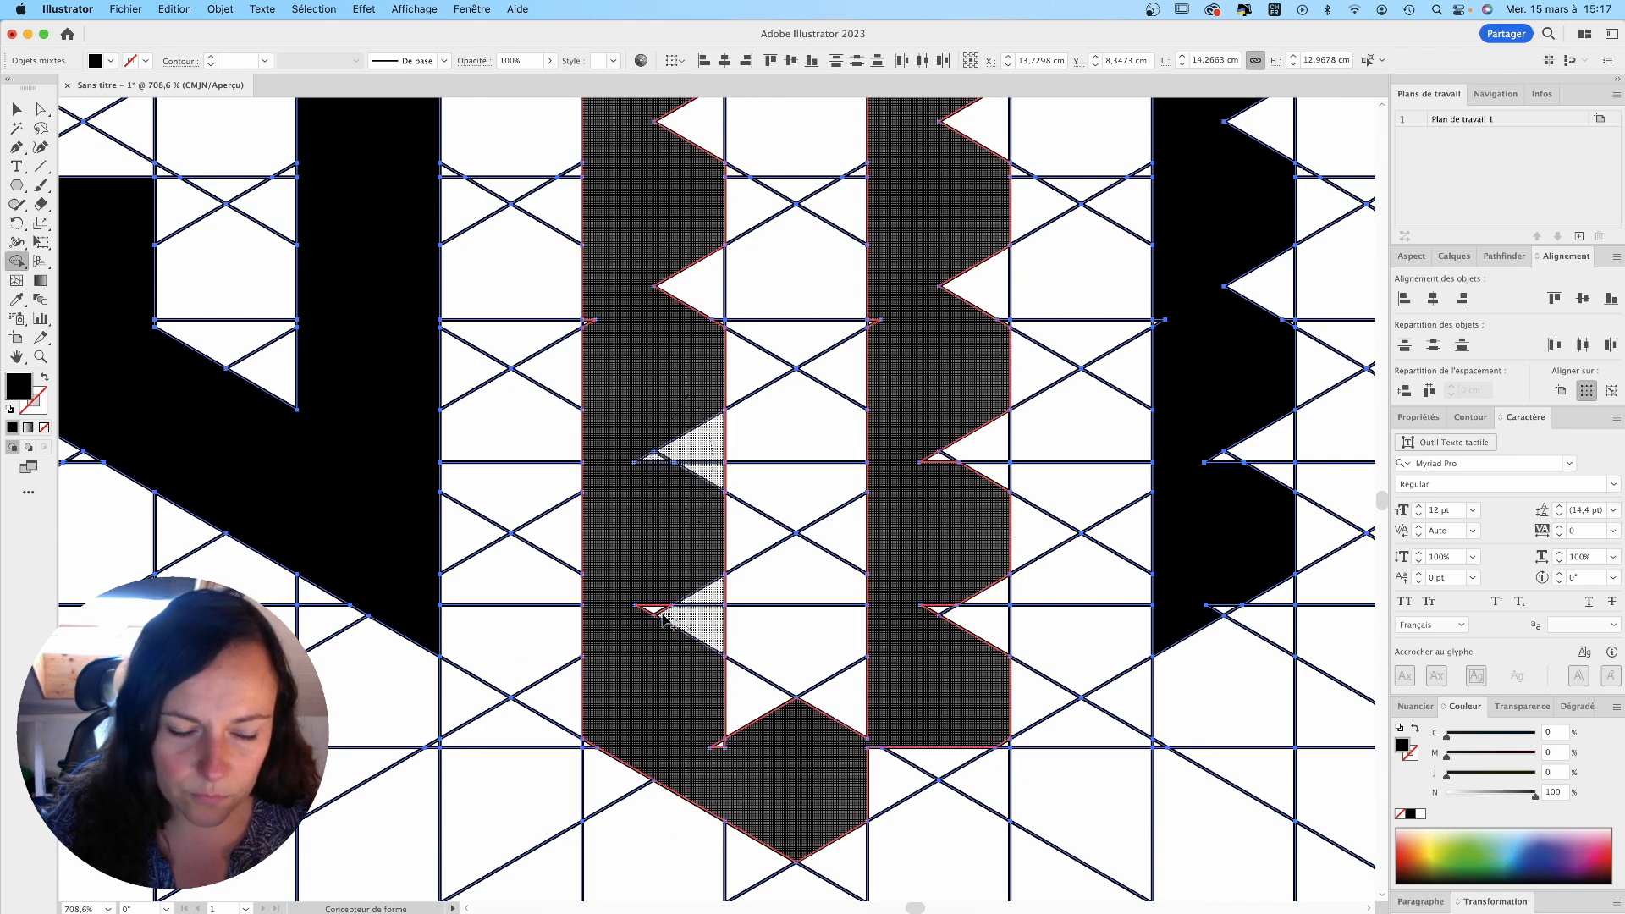
{"action": "mouse_move", "coordinate": [685, 674]}
{"action": "left_mouse_down"}
{"action": "mouse_move", "coordinate": [712, 746]}
{"action": "mouse_move", "coordinate": [869, 775]}
{"action": "mouse_move", "coordinate": [941, 719]}
{"action": "mouse_move", "coordinate": [702, 684]}
{"action": "mouse_move", "coordinate": [796, 715]}
{"action": "mouse_move", "coordinate": [891, 679]}
{"action": "mouse_move", "coordinate": [979, 619]}
{"action": "mouse_move", "coordinate": [962, 573]}
{"action": "mouse_move", "coordinate": [927, 606]}
{"action": "mouse_move", "coordinate": [949, 579]}
{"action": "left_mouse_up"}
{"action": "mouse_move", "coordinate": [941, 493]}
{"action": "left_mouse_down"}
{"action": "mouse_move", "coordinate": [951, 415]}
{"action": "mouse_move", "coordinate": [992, 484]}
{"action": "left_mouse_up"}
{"action": "mouse_move", "coordinate": [954, 313]}
{"action": "left_mouse_down"}
{"action": "mouse_move", "coordinate": [857, 663]}
{"action": "mouse_move", "coordinate": [884, 598]}
{"action": "left_mouse_up"}
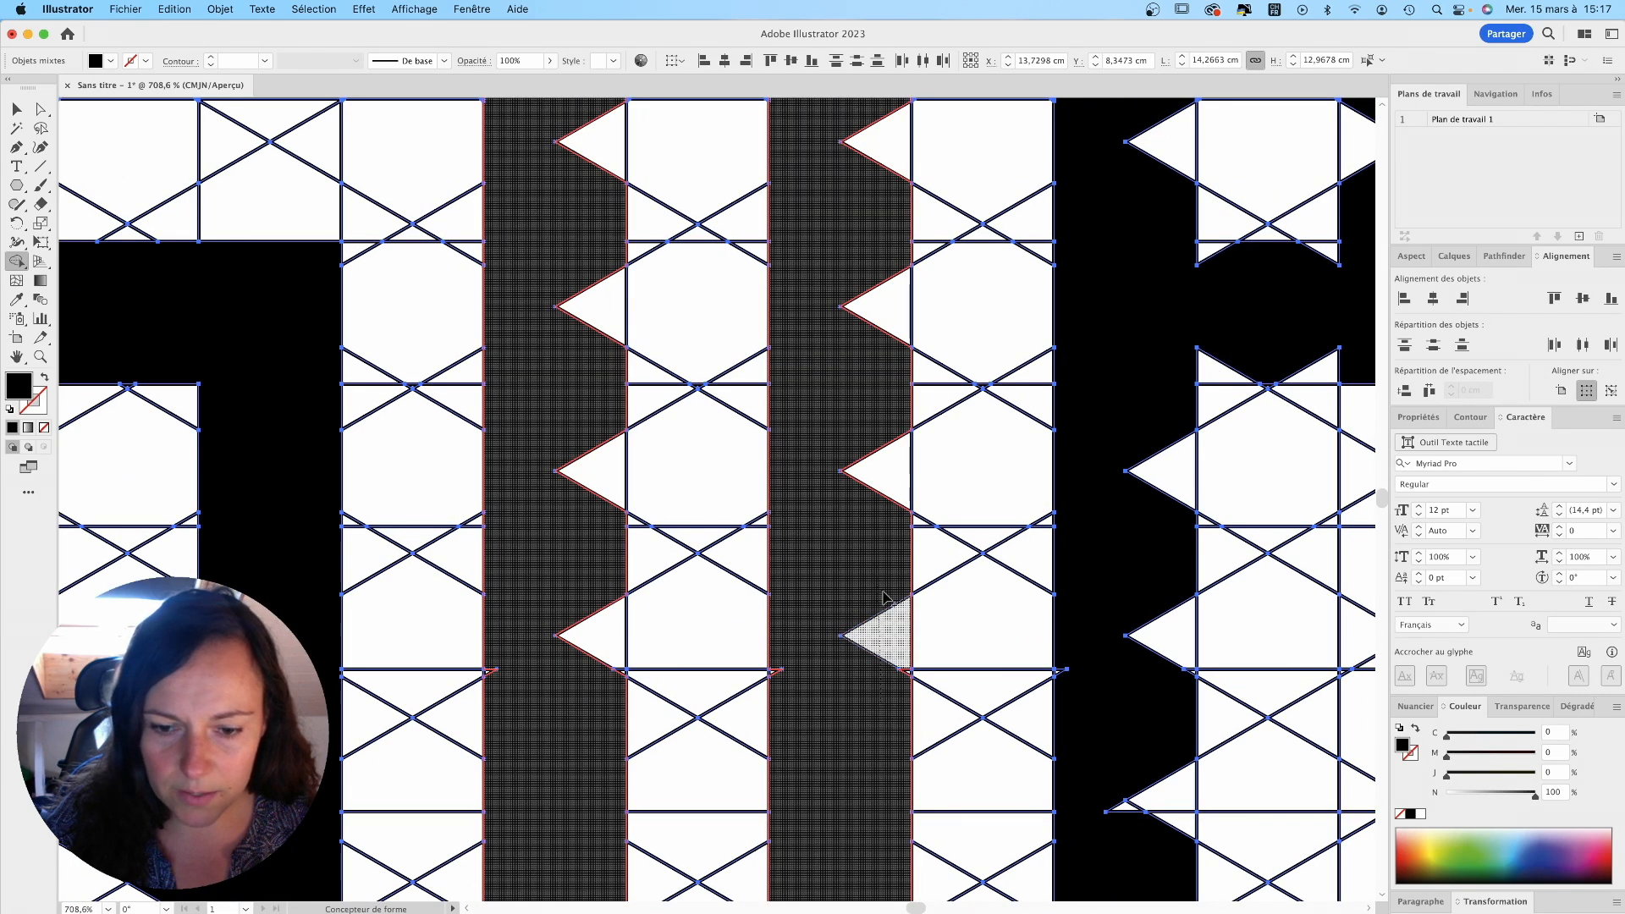
{"action": "mouse_move", "coordinate": [785, 687]}
{"action": "left_mouse_down"}
{"action": "mouse_move", "coordinate": [773, 677]}
{"action": "mouse_move", "coordinate": [801, 661]}
{"action": "mouse_move", "coordinate": [902, 665]}
{"action": "mouse_move", "coordinate": [886, 313]}
{"action": "left_mouse_up"}
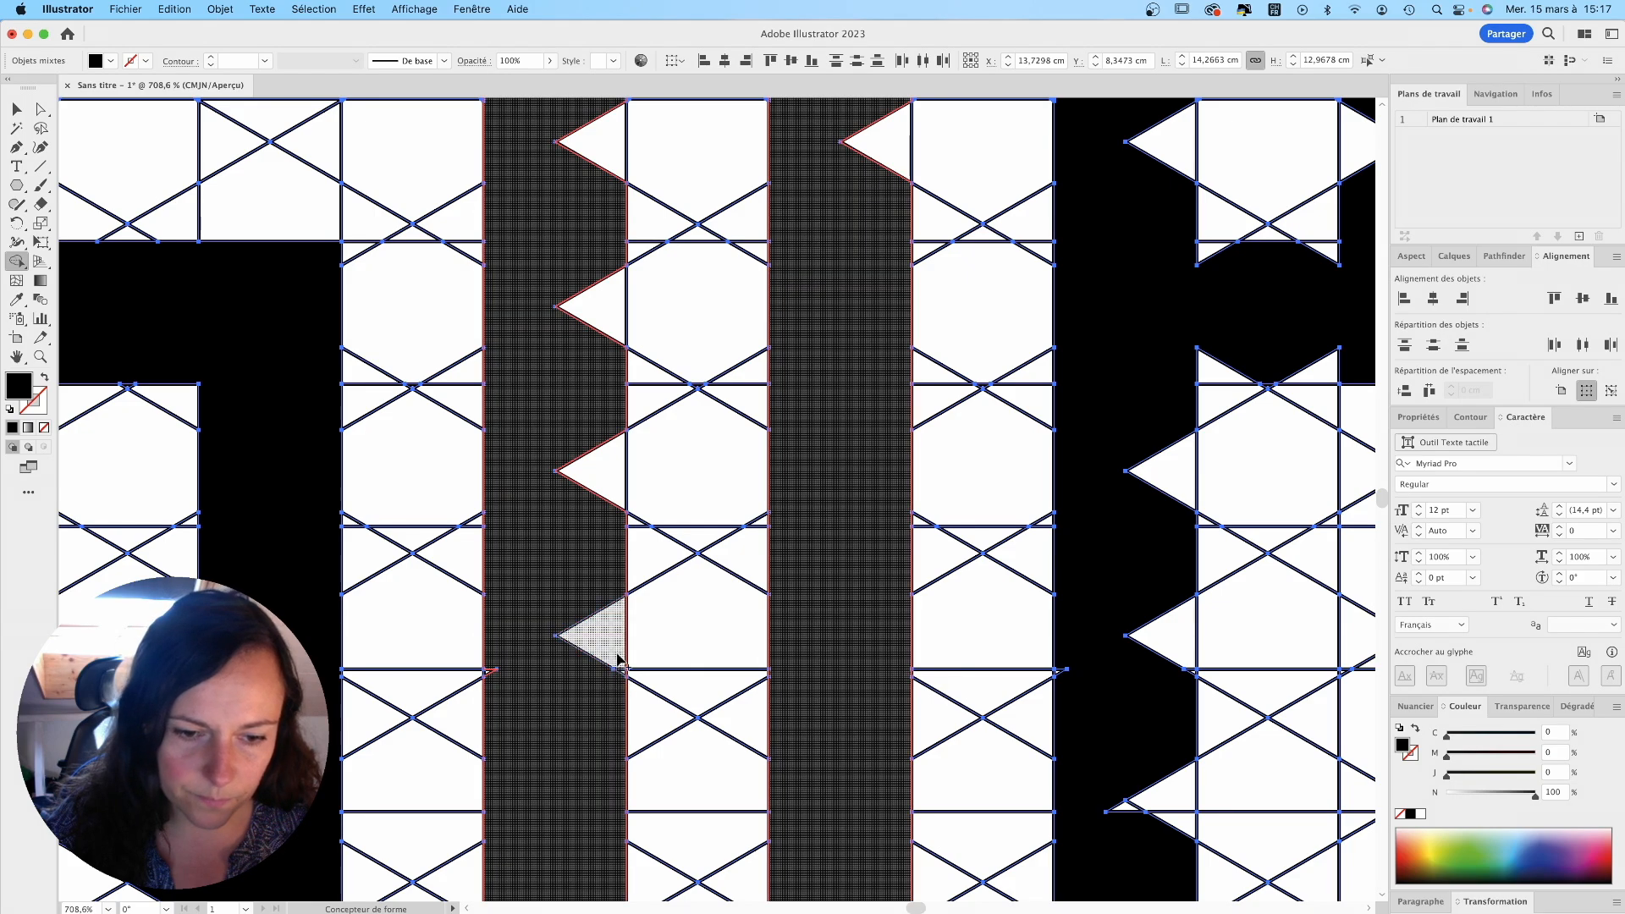
{"action": "mouse_move", "coordinate": [614, 641]}
{"action": "left_mouse_down"}
{"action": "mouse_move", "coordinate": [593, 537]}
{"action": "mouse_move", "coordinate": [606, 296]}
{"action": "left_mouse_up"}
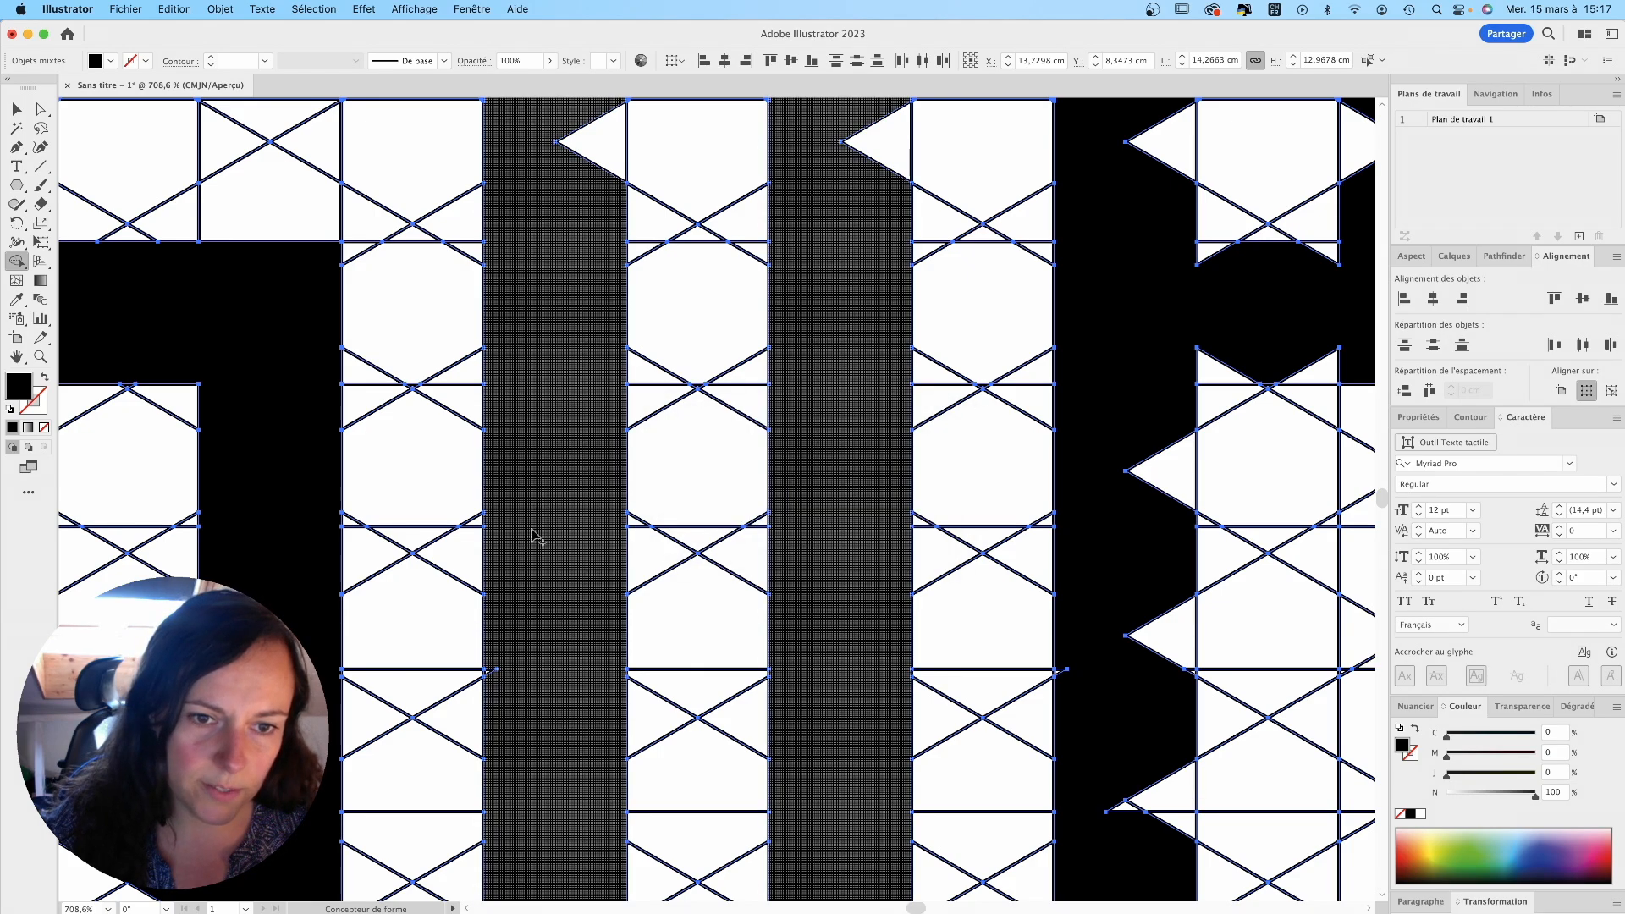
{"action": "scroll", "coordinate": [542, 592], "scroll_direction": "up", "scroll_amount": 6}
{"action": "left_click_drag", "start_coordinate": [580, 449], "coordinate": [584, 541]}
{"action": "left_click_drag", "start_coordinate": [787, 359], "coordinate": [866, 693]}
Step: Merge the remaining notches along the stem and bowl of the P into one solid letter shape
{"action": "scroll", "coordinate": [864, 678], "scroll_direction": "right", "scroll_amount": 7}
{"action": "left_click_drag", "start_coordinate": [584, 716], "coordinate": [591, 364]}
{"action": "scroll", "coordinate": [593, 423], "scroll_direction": "up", "scroll_amount": 4}
{"action": "left_click_drag", "start_coordinate": [643, 572], "coordinate": [725, 575]}
{"action": "left_click_drag", "start_coordinate": [643, 338], "coordinate": [715, 713]}
{"action": "mouse_move", "coordinate": [665, 720]}
{"action": "left_mouse_down"}
{"action": "mouse_move", "coordinate": [678, 355]}
{"action": "mouse_move", "coordinate": [851, 711]}
{"action": "left_mouse_up"}
{"action": "left_click_drag", "start_coordinate": [424, 475], "coordinate": [1040, 427]}
{"action": "left_click_drag", "start_coordinate": [654, 342], "coordinate": [886, 362]}
{"action": "left_click_drag", "start_coordinate": [787, 485], "coordinate": [753, 263]}
{"action": "scroll", "coordinate": [726, 258], "scroll_direction": "down", "scroll_amount": 10}
{"action": "scroll", "coordinate": [726, 257], "scroll_direction": "up", "scroll_amount": 8}
{"action": "scroll", "coordinate": [860, 519], "scroll_direction": "down", "scroll_amount": 8}
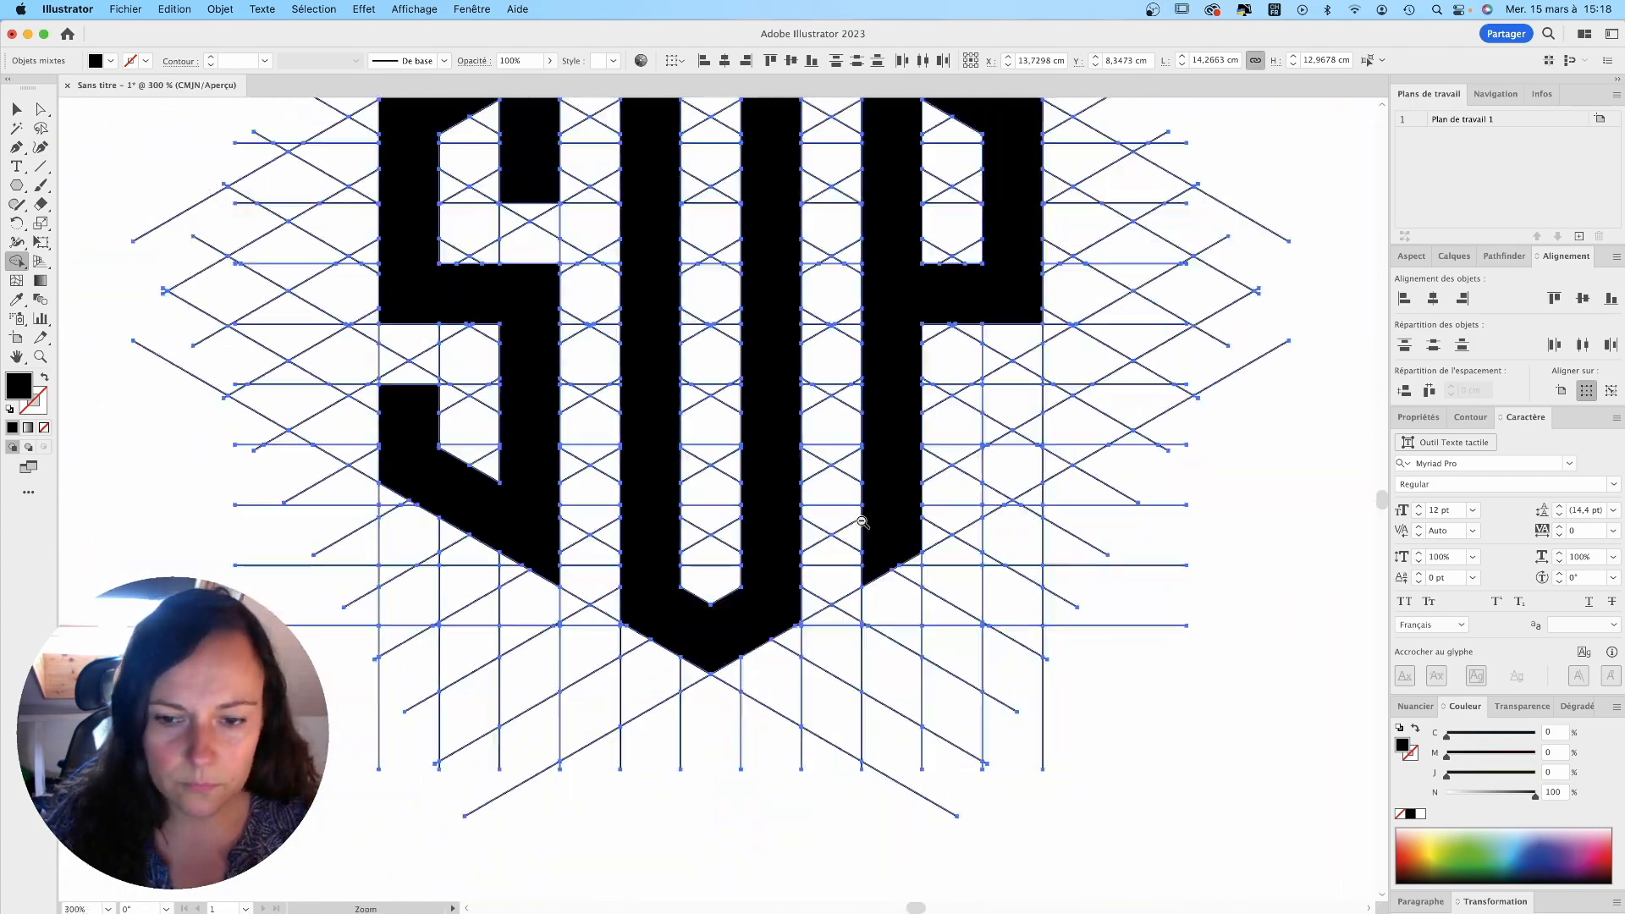
{"action": "scroll", "coordinate": [860, 519], "scroll_direction": "up", "scroll_amount": 4}
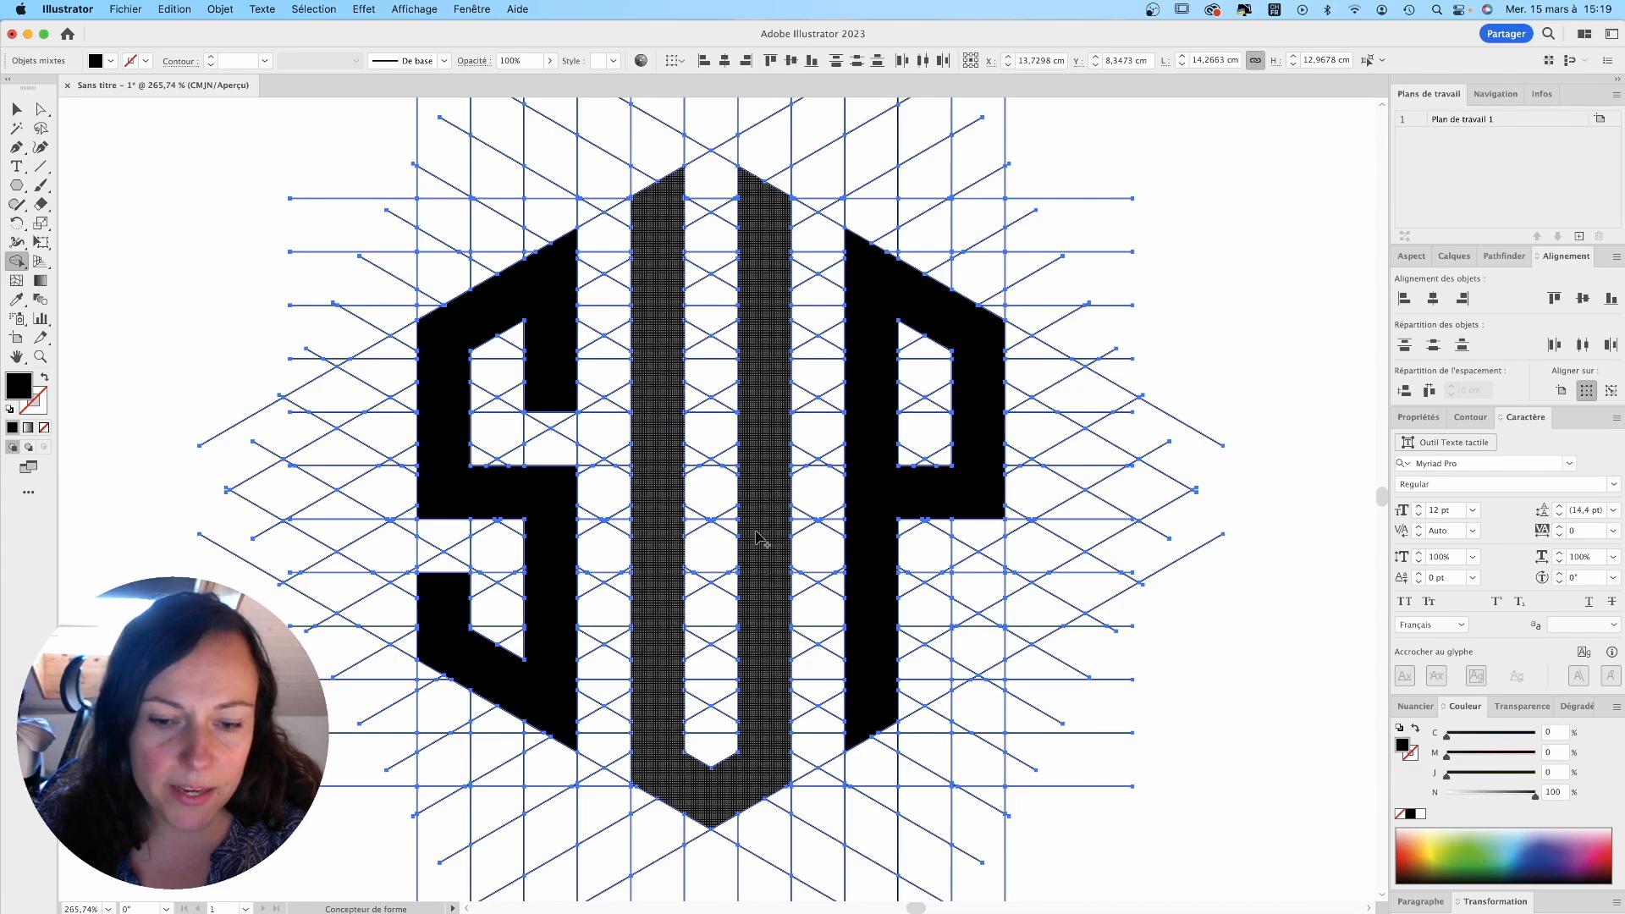
Step: Keep the S, U and P shapes out of the selection and delete all the construction grid lines around them
{"action": "left_click", "coordinate": [17, 109]}
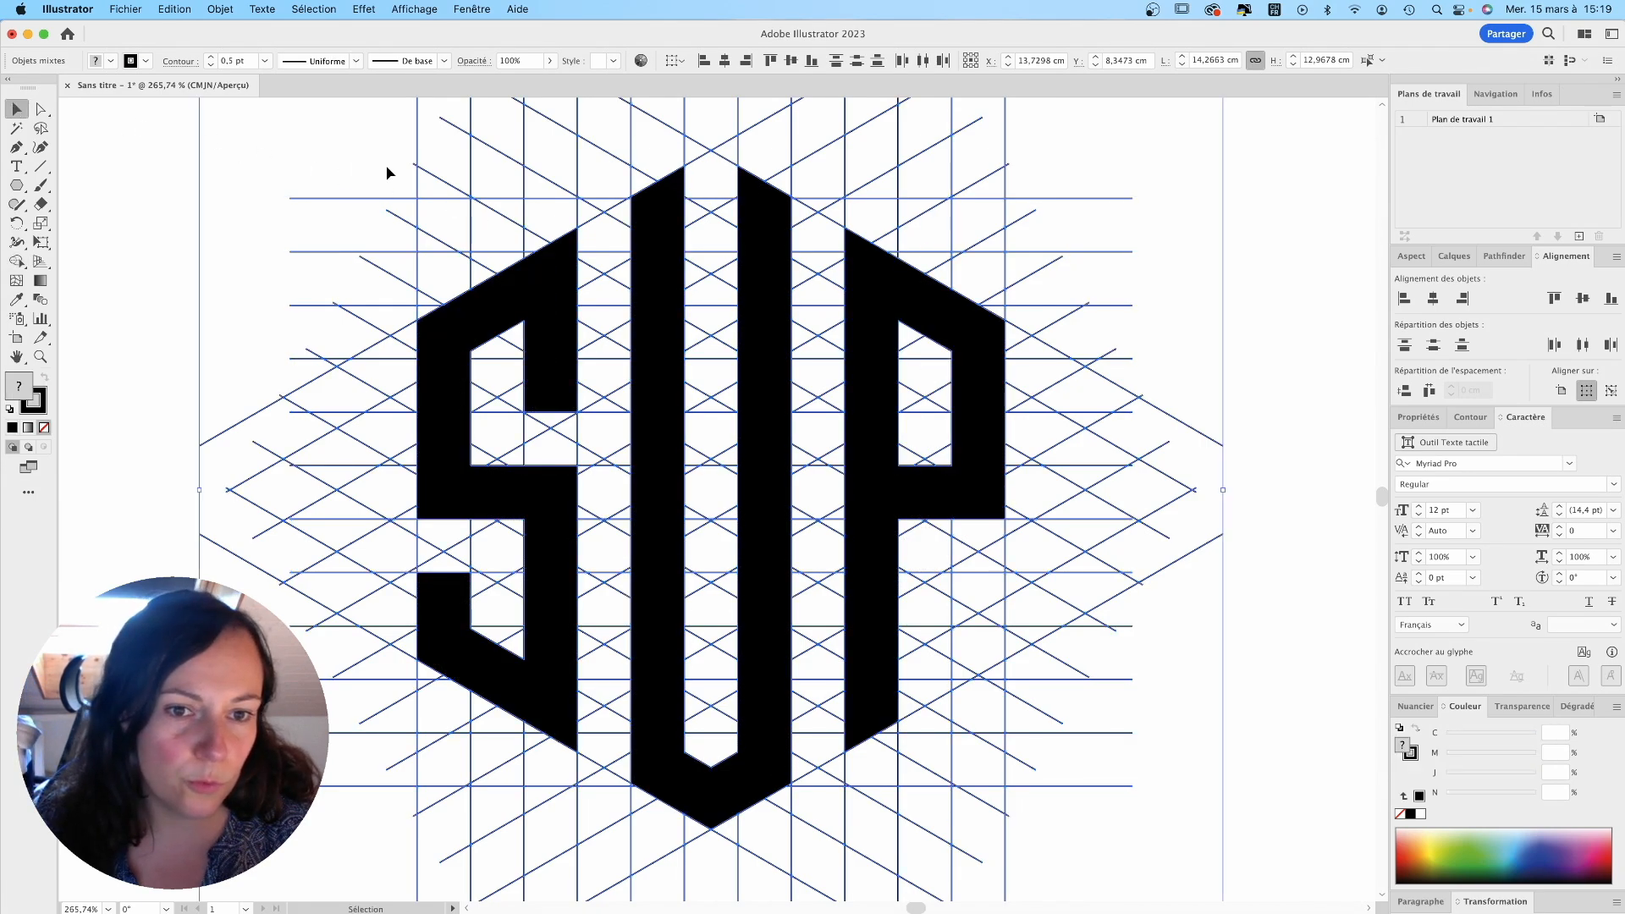
{"action": "left_click", "coordinate": [1105, 281]}
{"action": "left_click", "coordinate": [967, 319]}
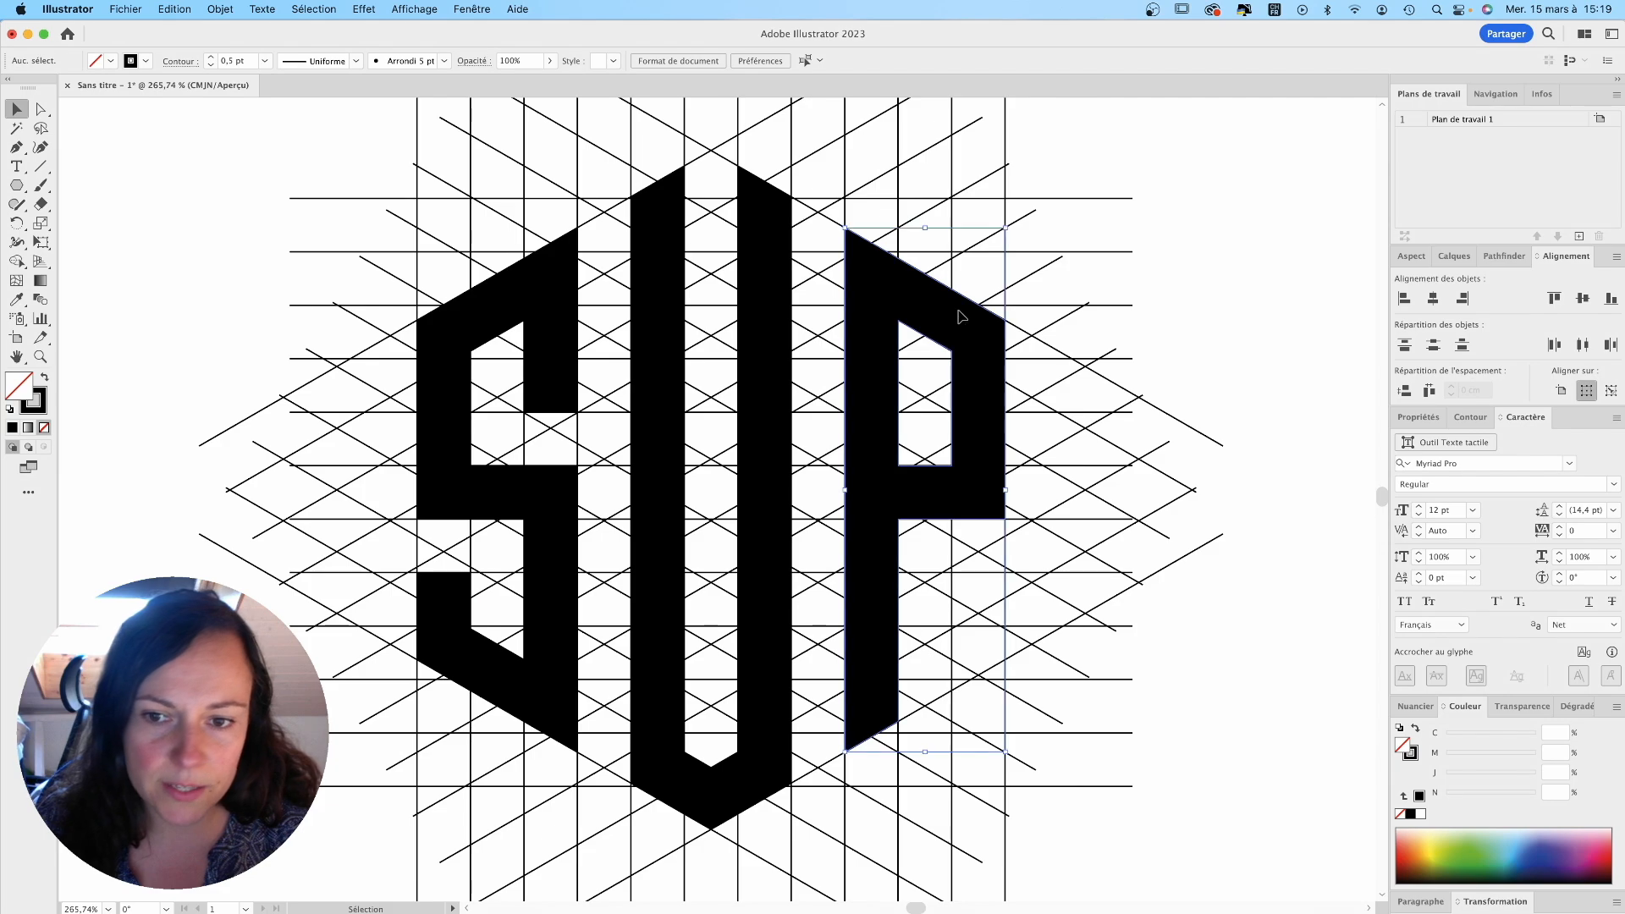
{"action": "left_click", "coordinate": [770, 303], "text": "shift"}
{"action": "left_click", "coordinate": [530, 313], "text": "shift"}
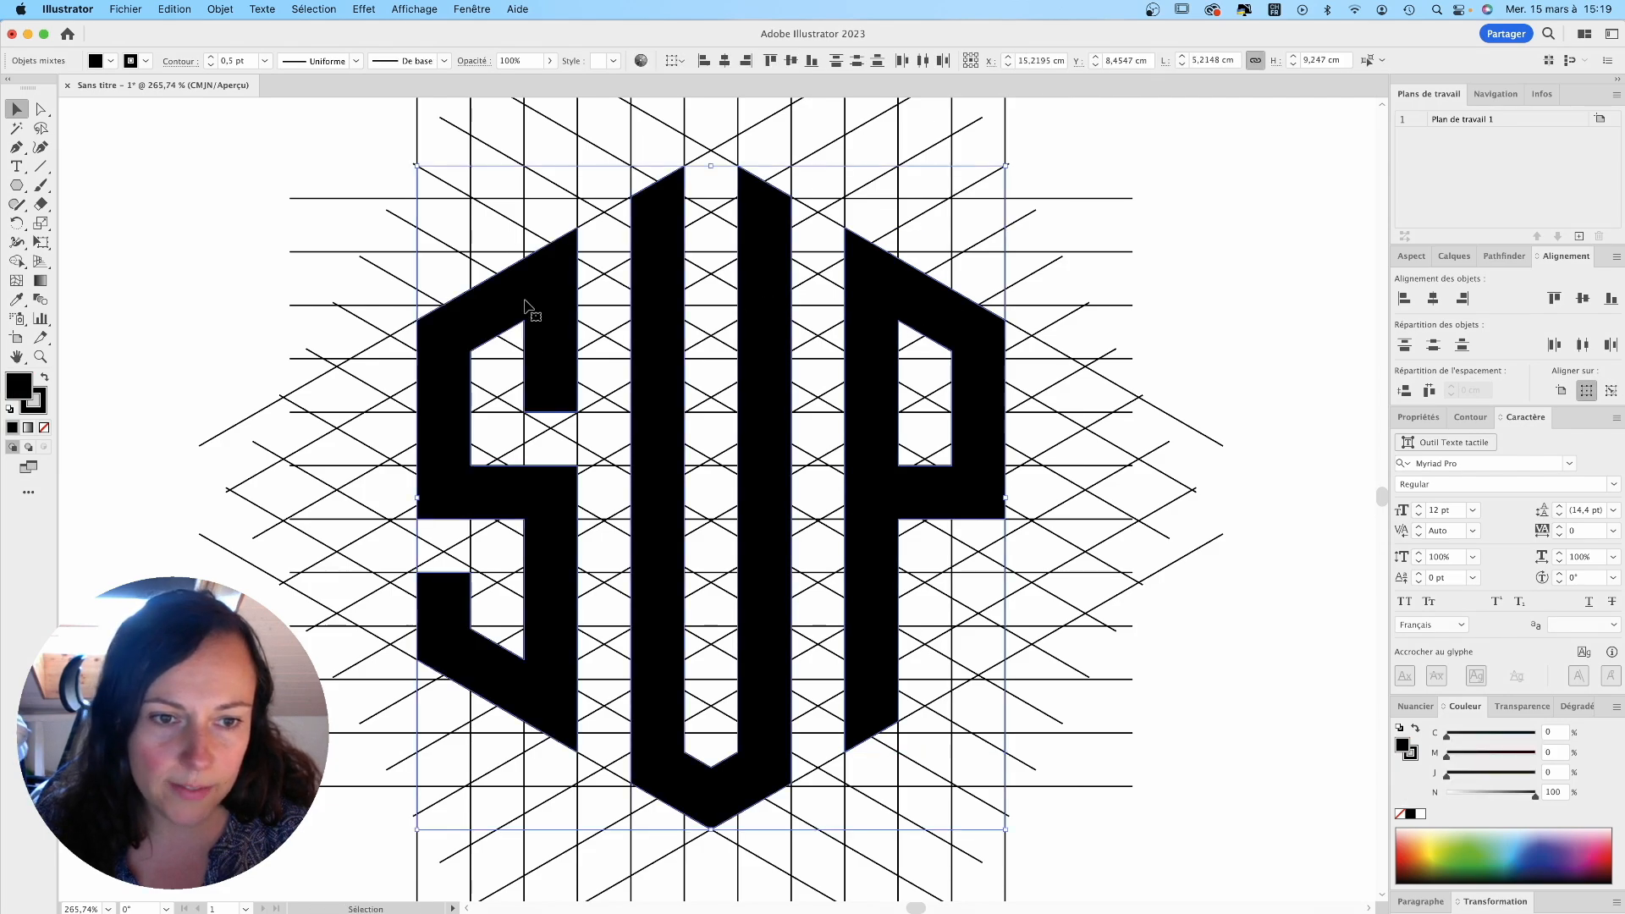
{"action": "key", "text": "super+minus"}
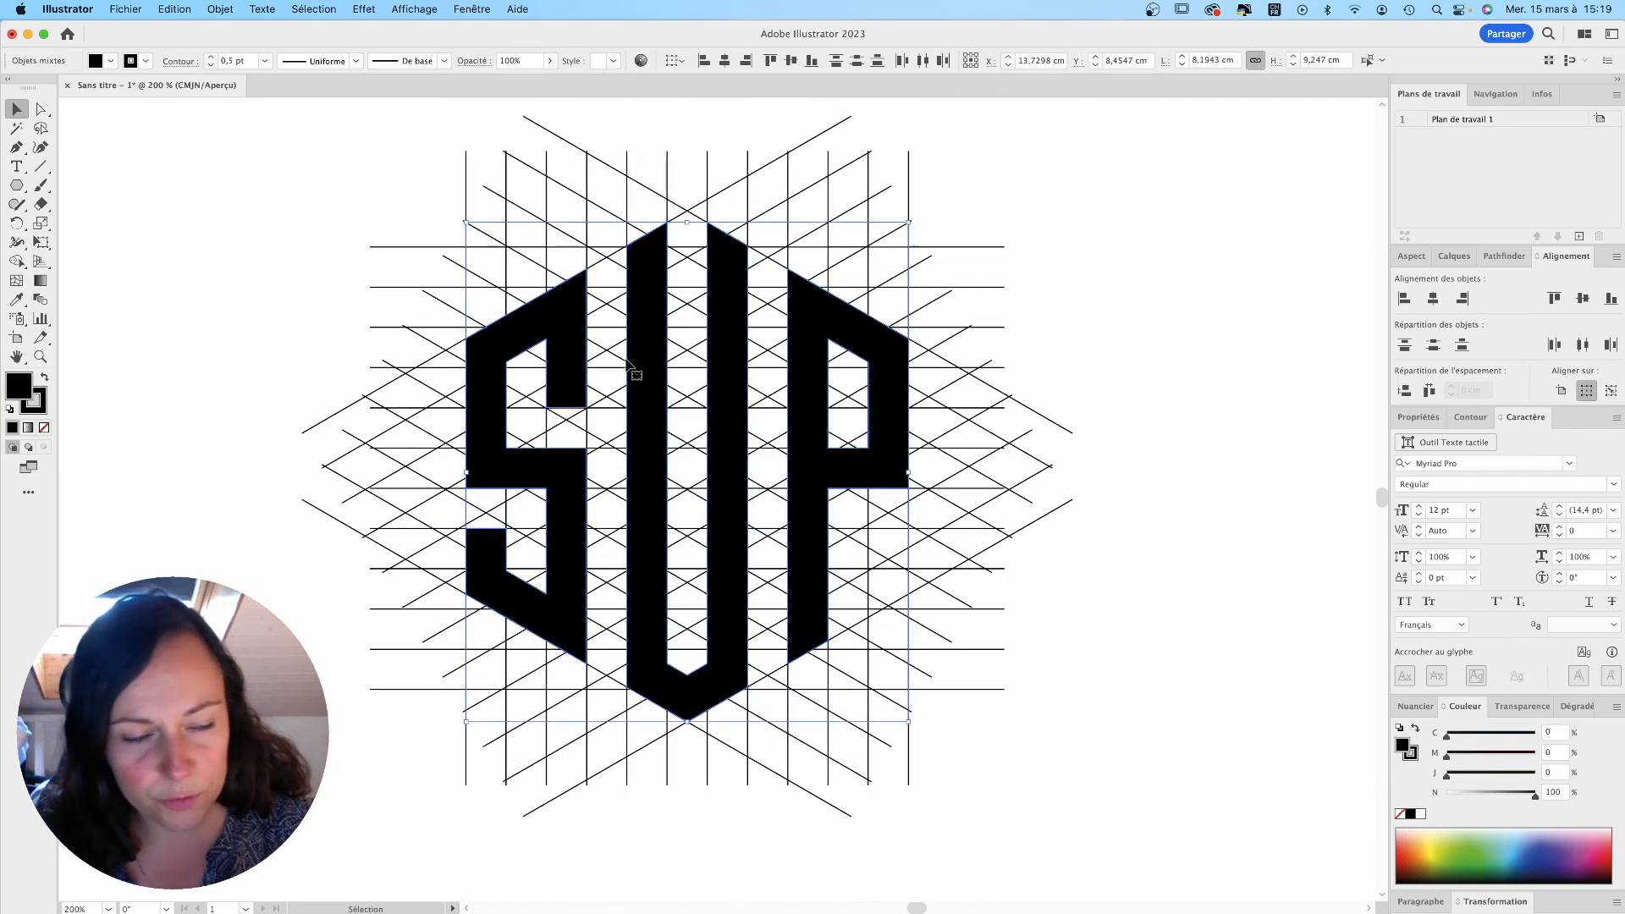
{"action": "left_click_drag", "start_coordinate": [336, 176], "coordinate": [1008, 775]}
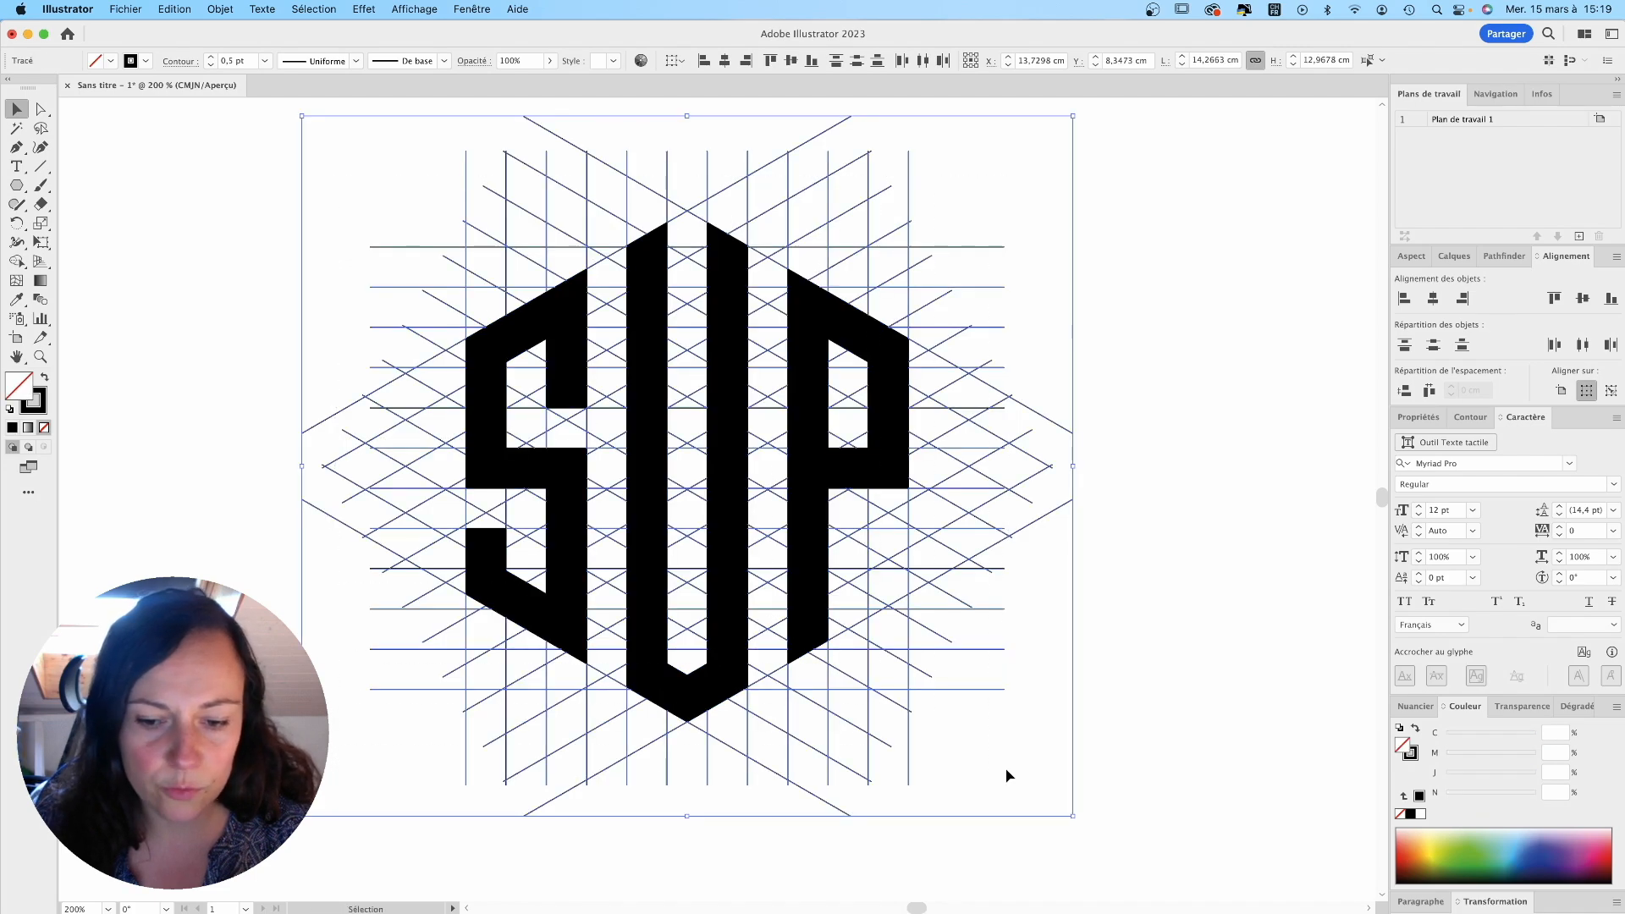
{"action": "key", "text": "Delete"}
{"action": "left_click", "coordinate": [727, 459], "text": "alt+super"}
{"action": "left_click_drag", "start_coordinate": [726, 459], "coordinate": [860, 447]}
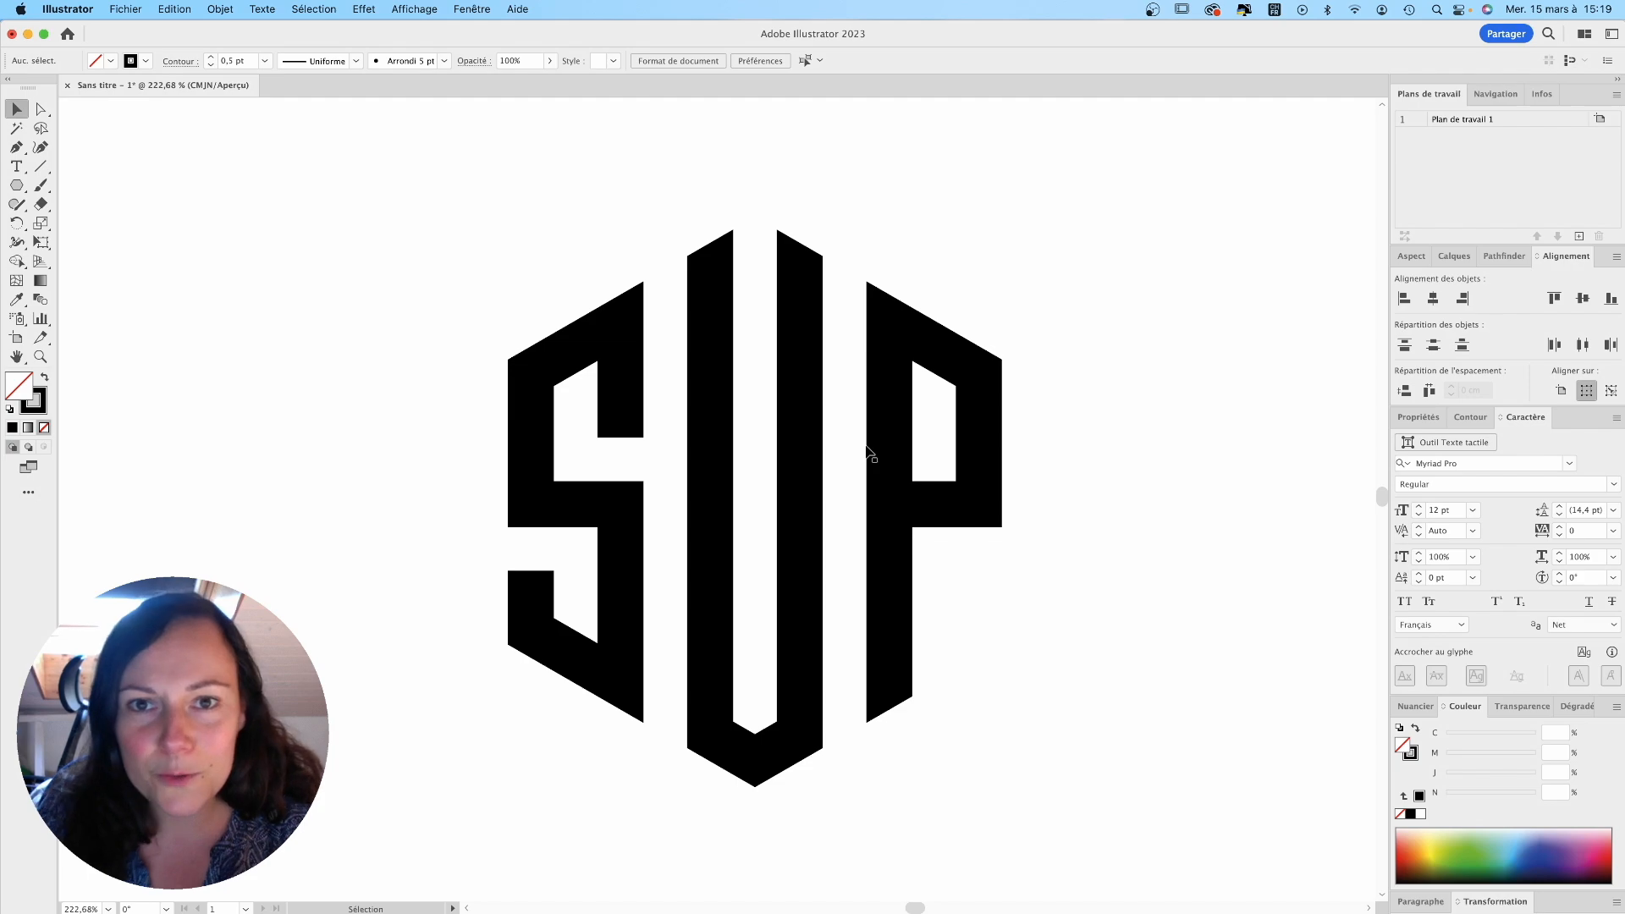